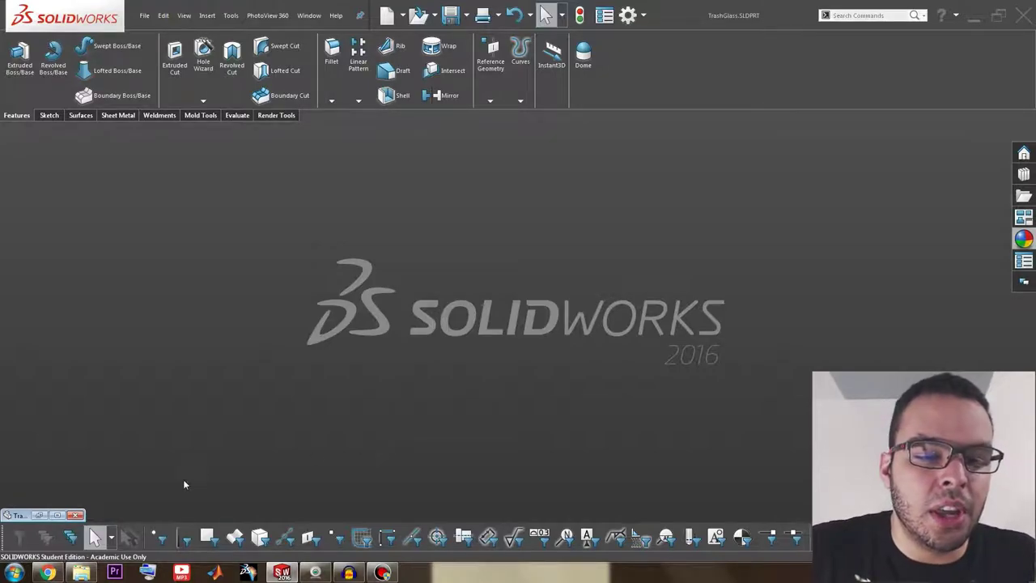
# - Restore the TrashGlass window and show the hidden Fillet2 lid and Fillet3 handle bodies
pyautogui.click(58, 515)
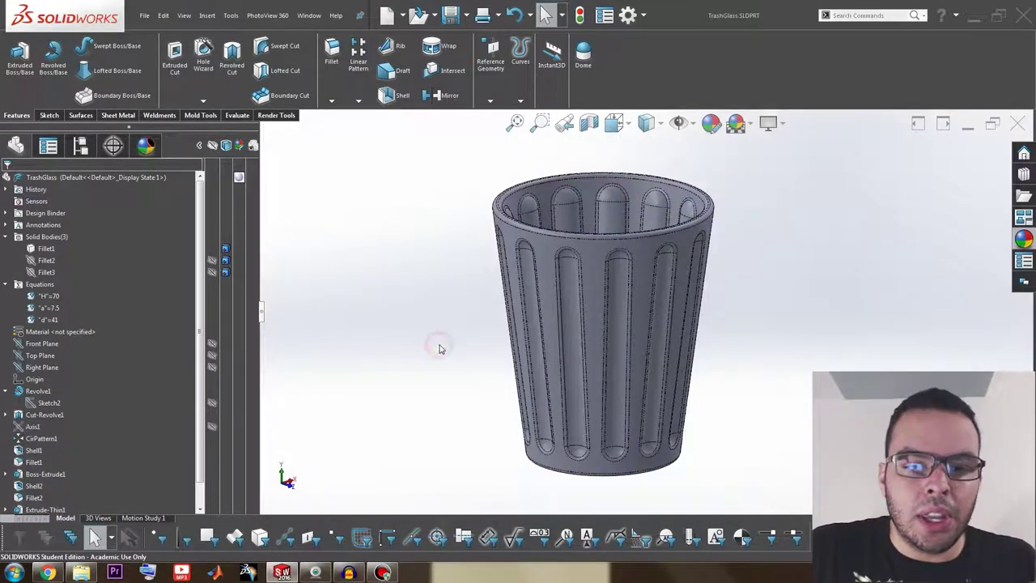
pyautogui.click(212, 260)
pyautogui.click(212, 272)
pyautogui.moveTo(389, 301); pyautogui.dragTo(377, 332, button='middle')
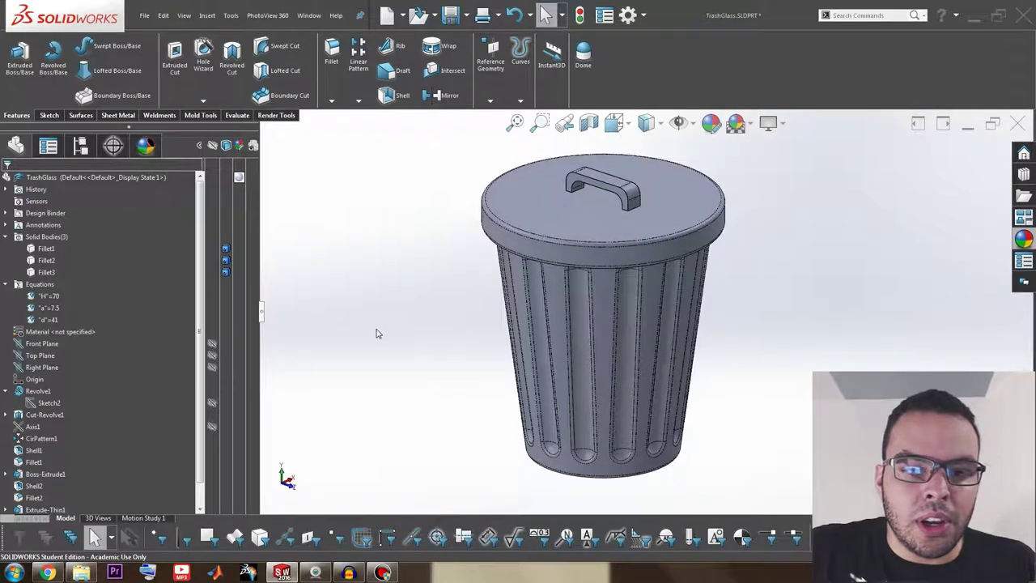
# - Hide the lid and handle bodies again, inspect the cup, and collapse Solid Bodies
pyautogui.click(212, 260)
pyautogui.click(213, 271)
pyautogui.scroll(-3, 606, 259)
pyautogui.moveTo(606, 259); pyautogui.dragTo(632, 399, button='middle')
pyautogui.scroll(3, 632, 398)
pyautogui.scroll(-3, 688, 316)
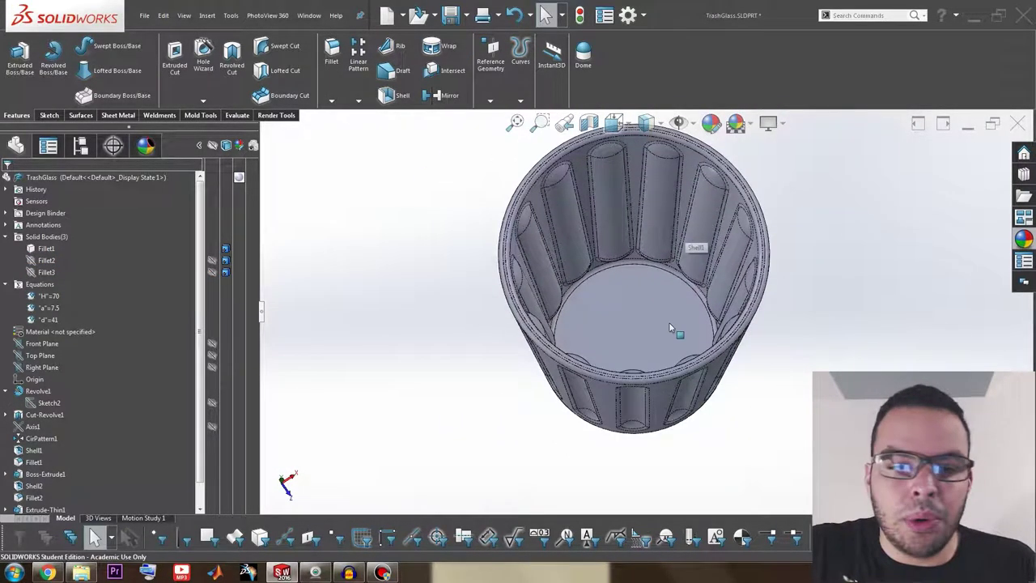
pyautogui.moveTo(676, 332); pyautogui.dragTo(668, 301, button='middle')
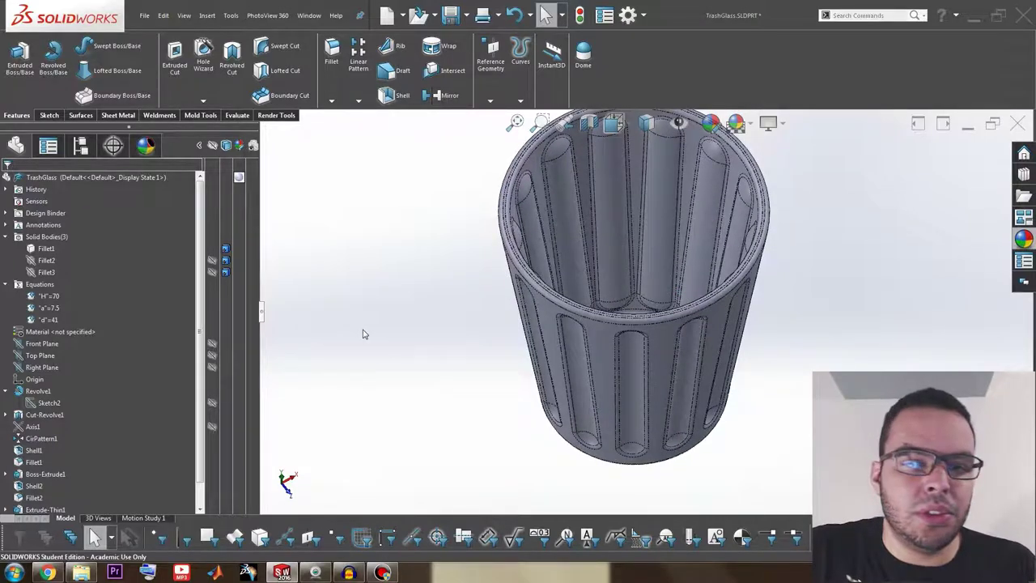
pyautogui.click(5, 236)
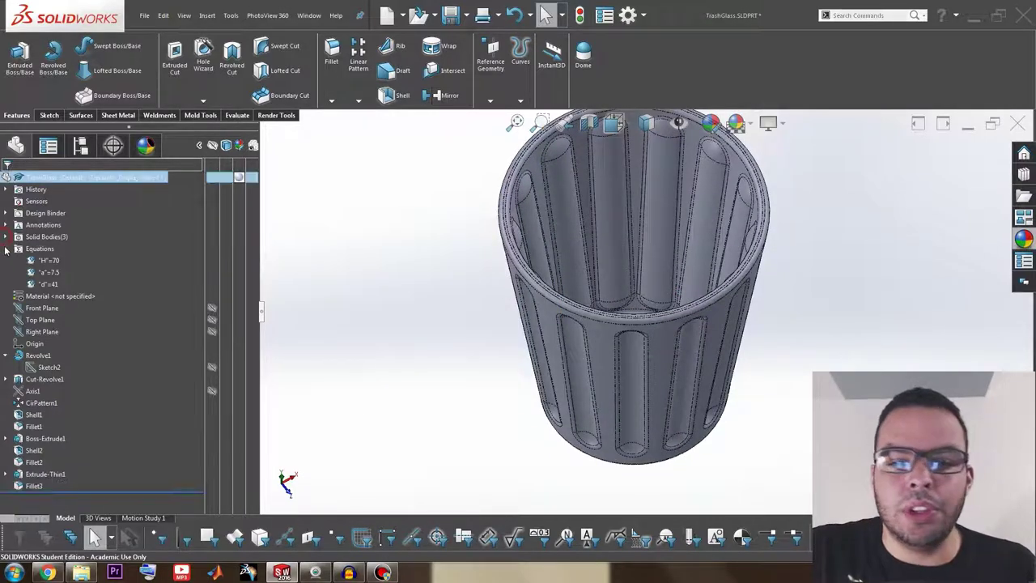
pyautogui.click(5, 249)
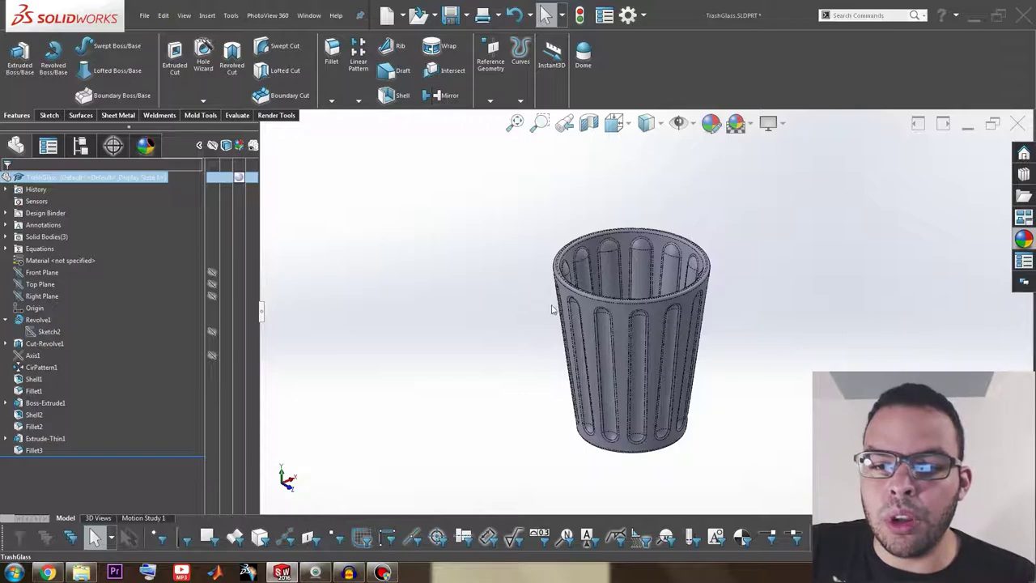
pyautogui.scroll(-3, 662, 356)
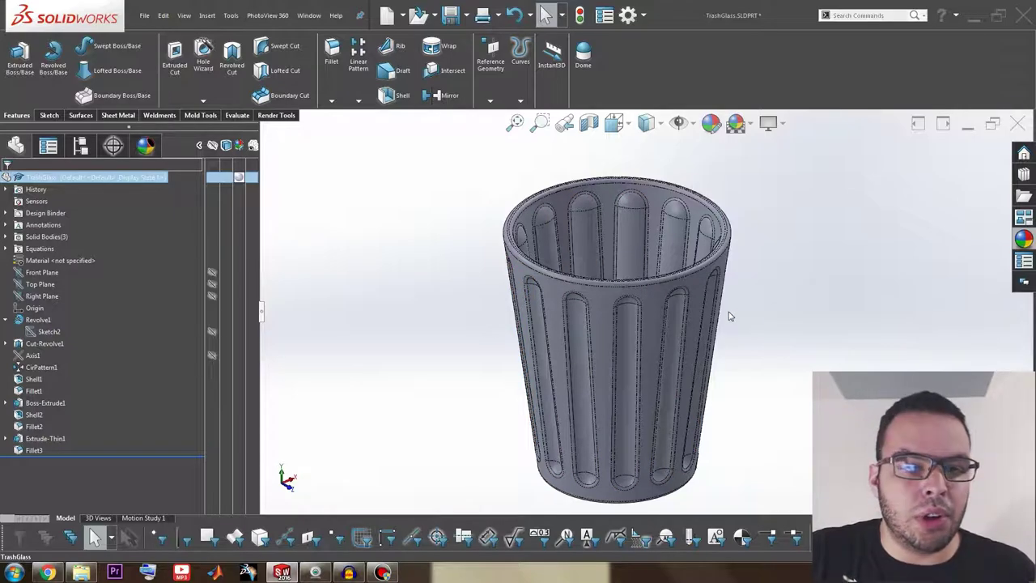
# - Sketch a horizontal line across the top of the glass on the Front Plane
pyautogui.click(412, 400)
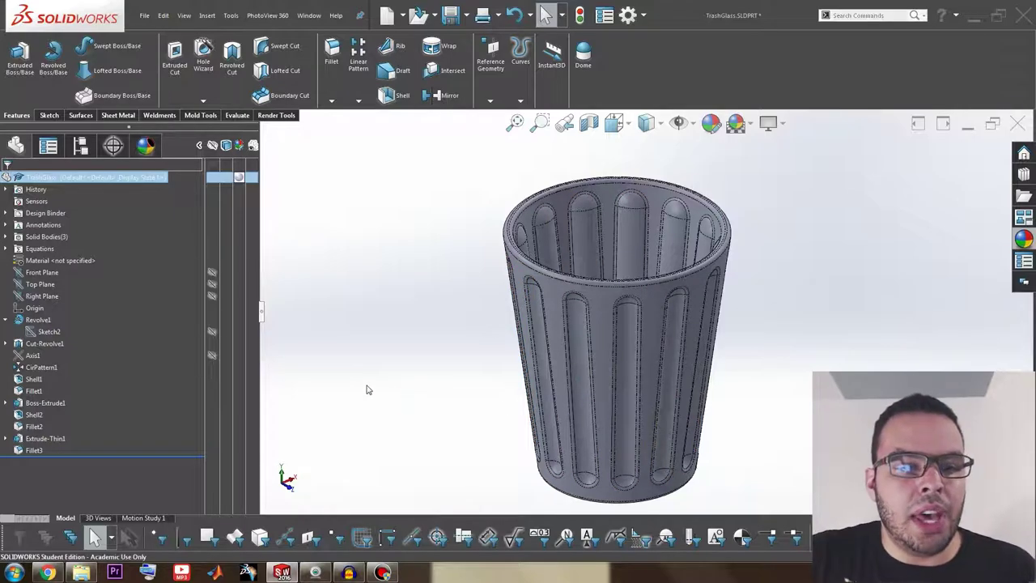
pyautogui.click(40, 271)
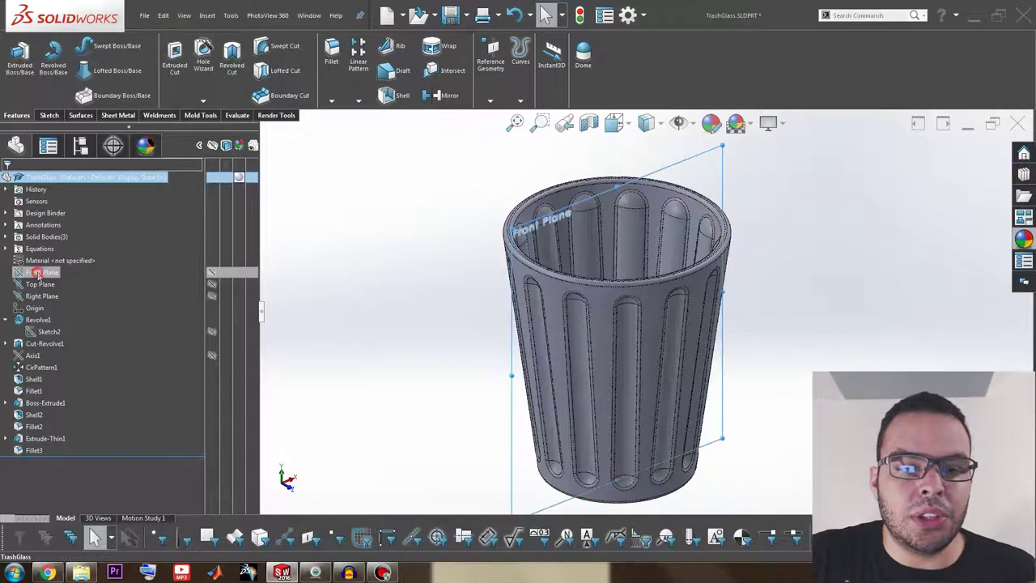
pyautogui.click(46, 259)
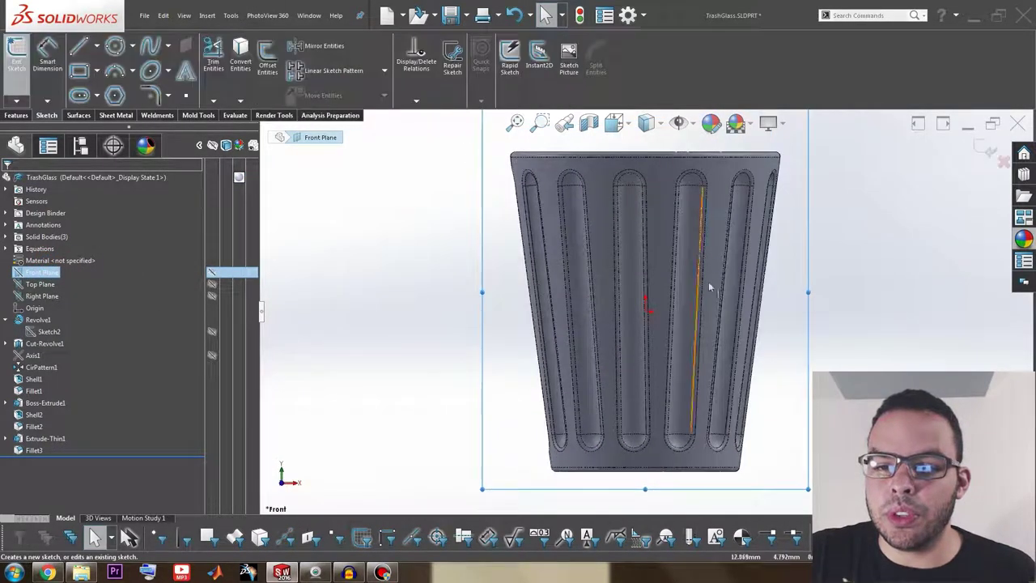
pyautogui.moveTo(837, 241); pyautogui.dragTo(821, 240, button='right')
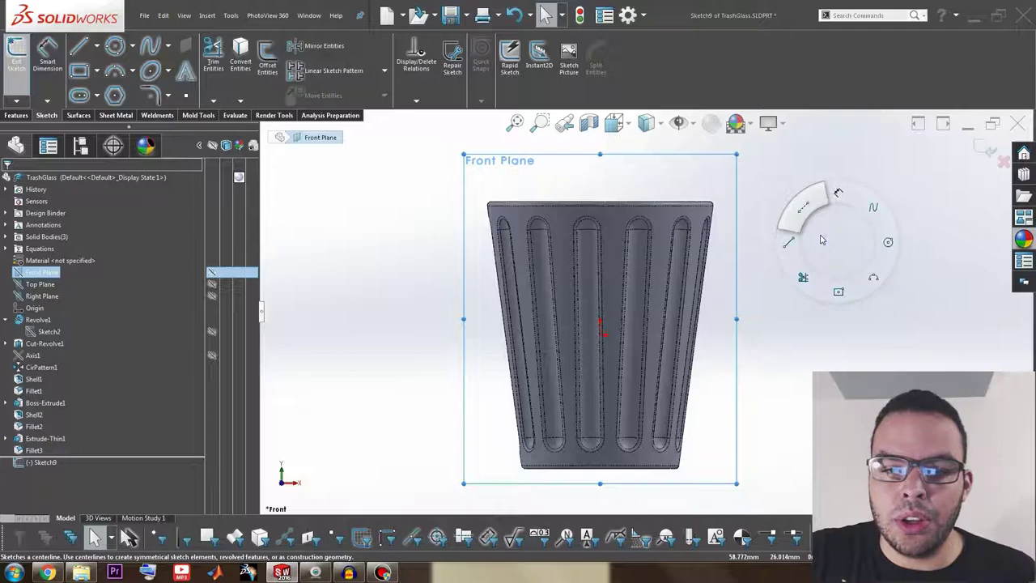
pyautogui.click(442, 224)
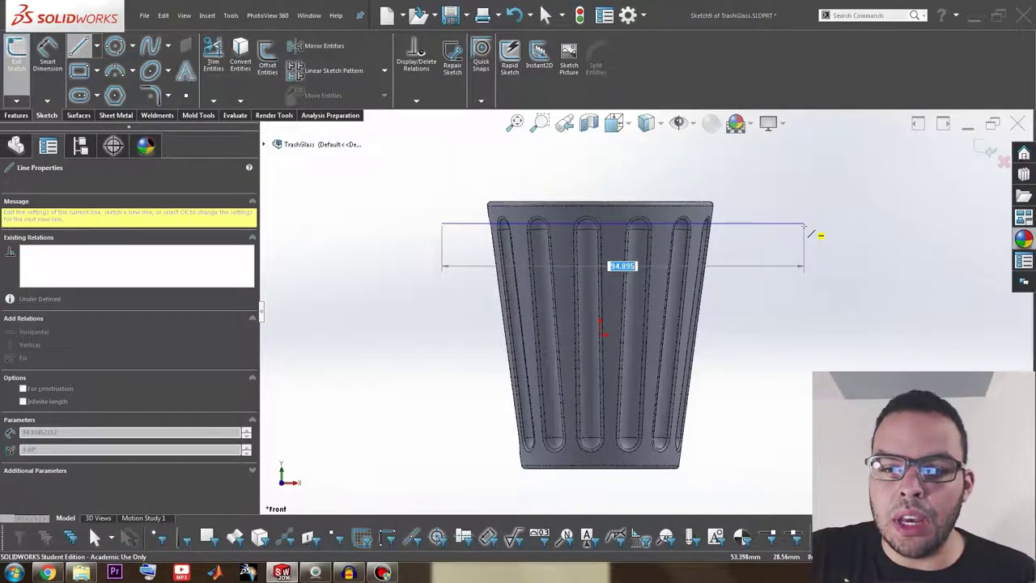
pyautogui.click(805, 227)
pyautogui.press('Escape')
pyautogui.click(761, 225)
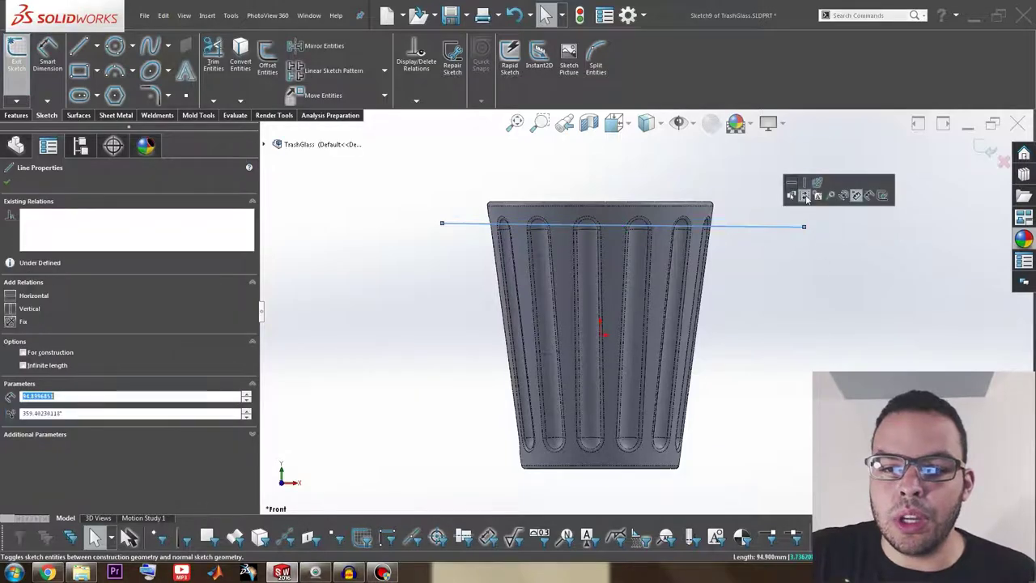
pyautogui.press('Escape')
pyautogui.moveTo(804, 226); pyautogui.dragTo(832, 225)
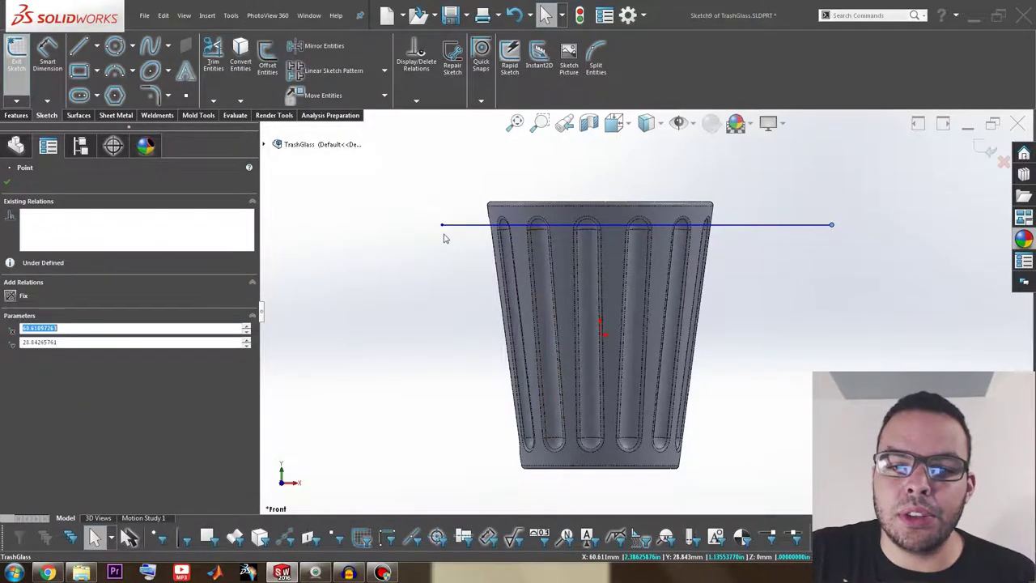
pyautogui.moveTo(442, 225); pyautogui.dragTo(419, 224)
pyautogui.click(421, 294)
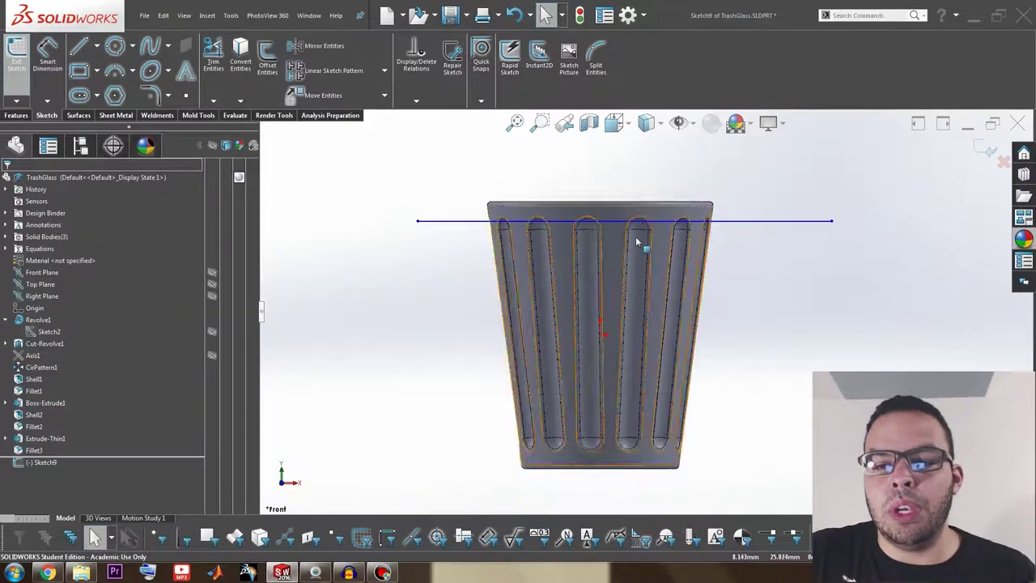
pyautogui.moveTo(832, 220); pyautogui.dragTo(805, 222)
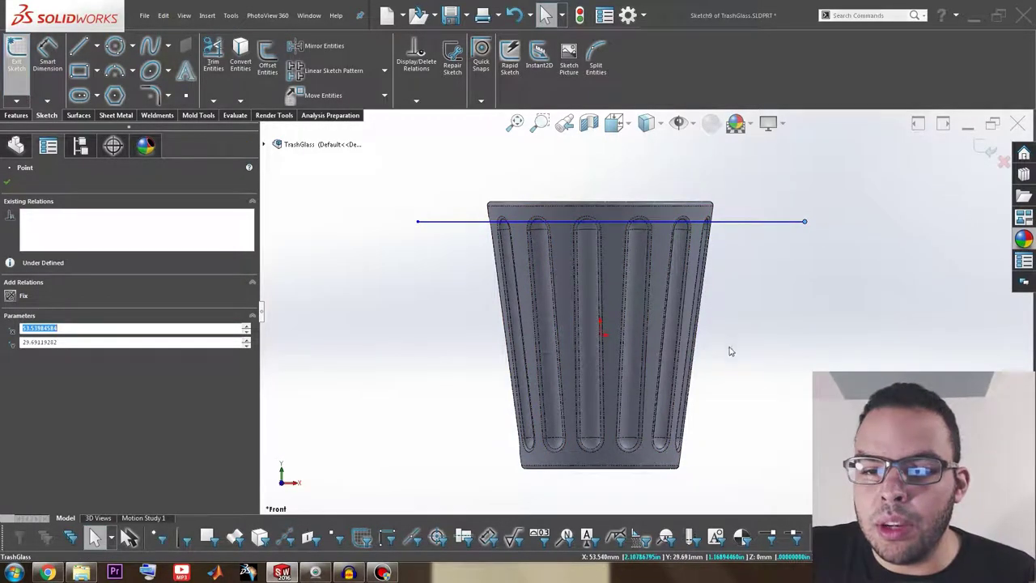
# - Dimension the line 5 mm below the glass's top rim edge
pyautogui.moveTo(764, 405); pyautogui.dragTo(756, 282, button='right')
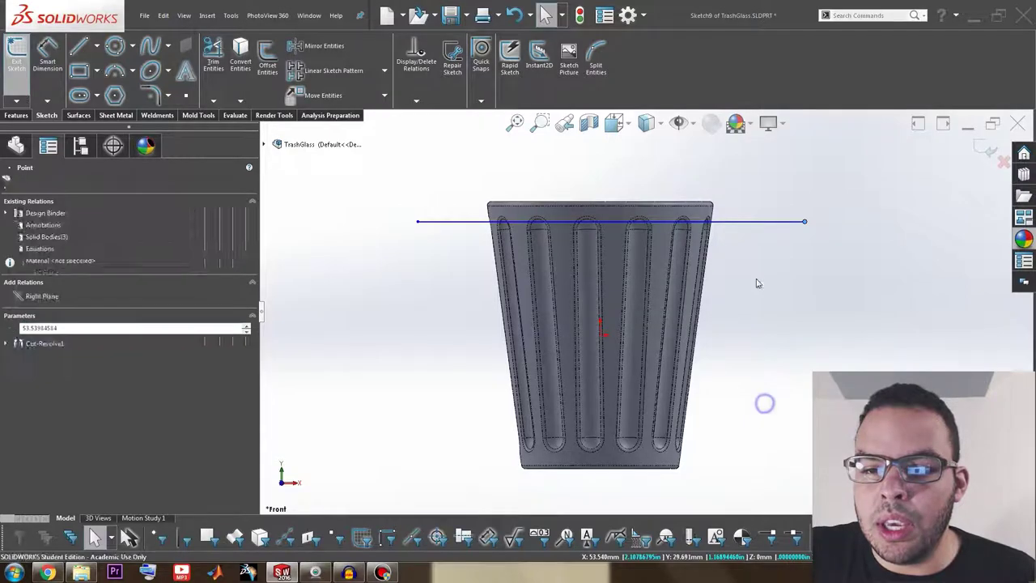
pyautogui.click(744, 223)
pyautogui.press('Escape')
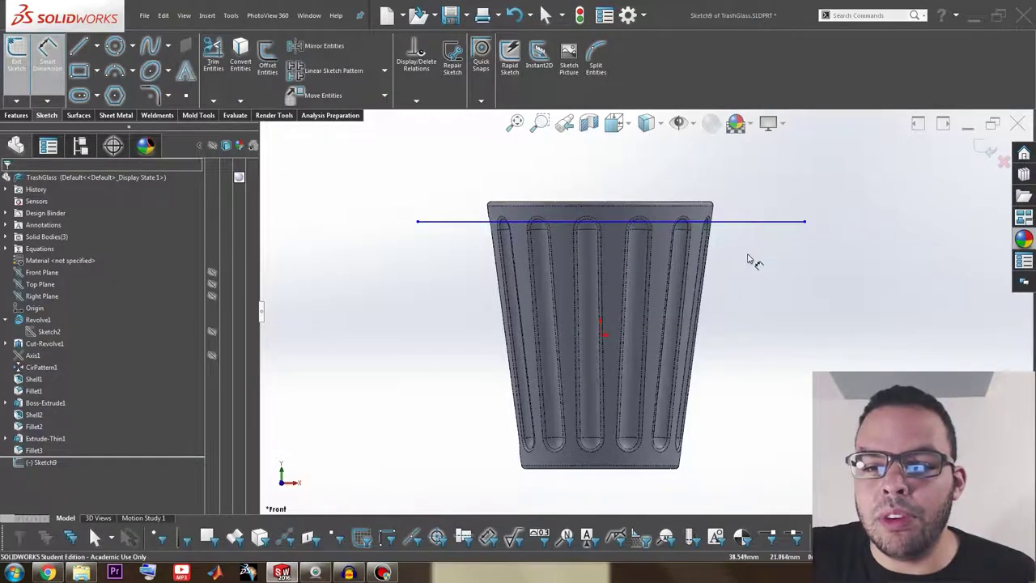
pyautogui.click(733, 222)
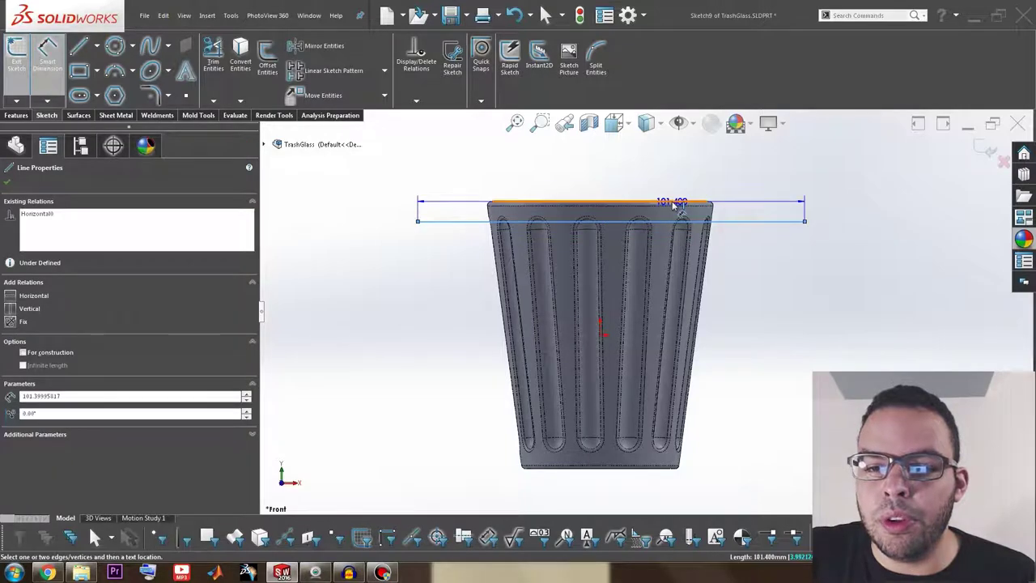
pyautogui.click(672, 202)
pyautogui.click(764, 169)
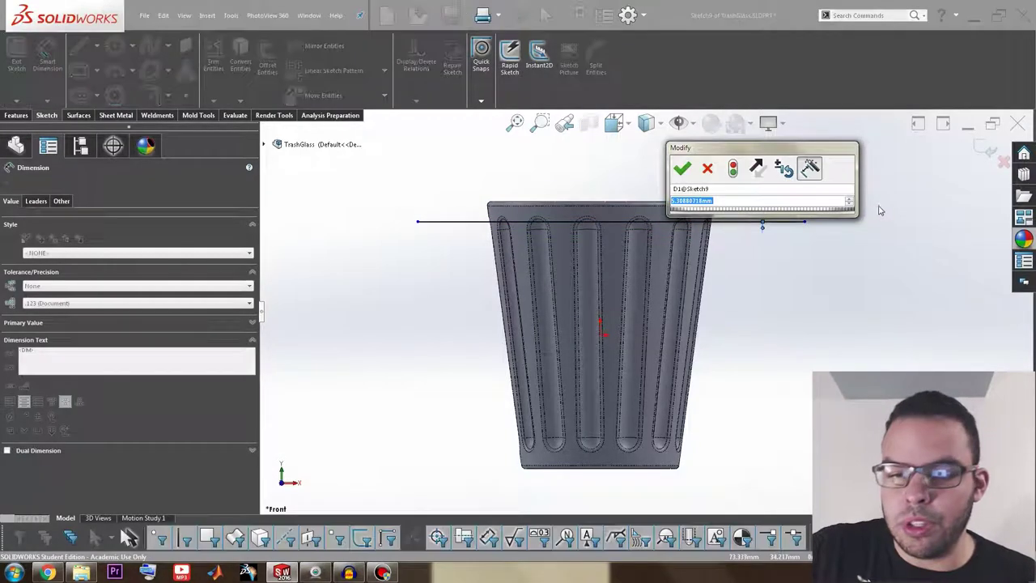
pyautogui.write('5')
pyautogui.press('Return')
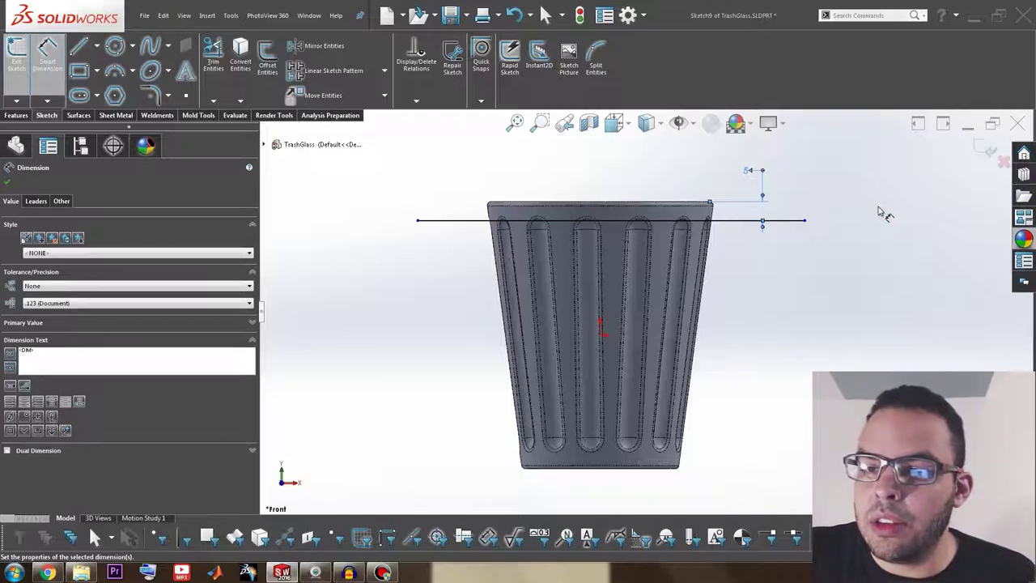
# - Exit the sketch and extrude a surface from the line with a Mid Plane end condition
pyautogui.click(988, 150)
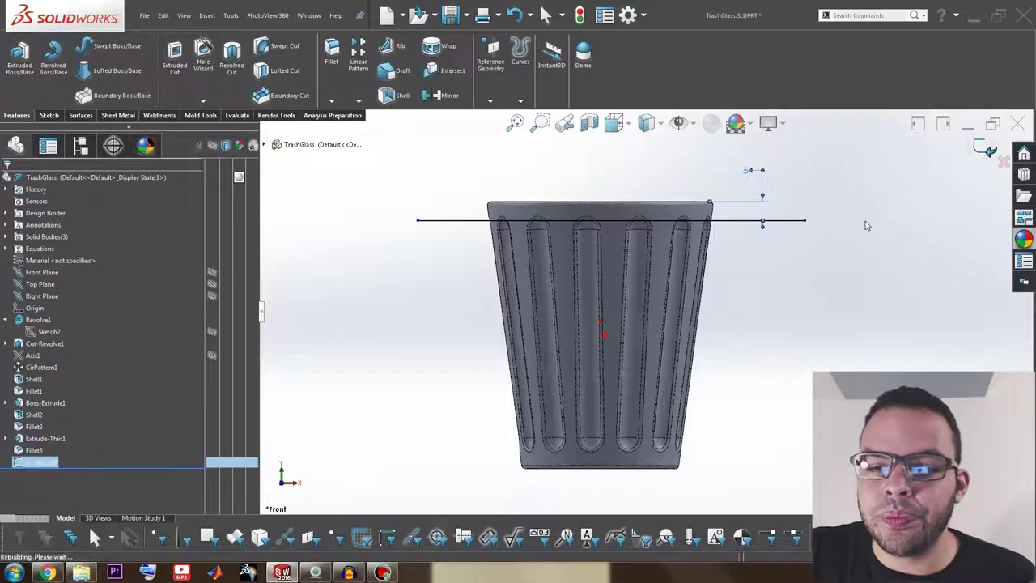
pyautogui.moveTo(826, 231)
pyautogui.mouseDown(button='middle')
pyautogui.moveTo(772, 305)
pyautogui.moveTo(797, 279)
pyautogui.mouseUp(button='middle')
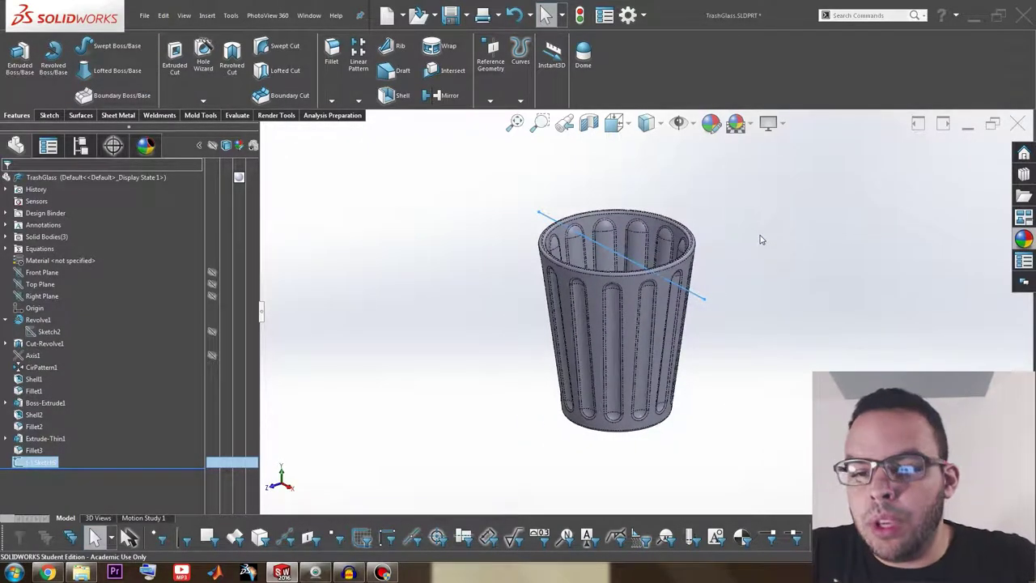
pyautogui.press('s')
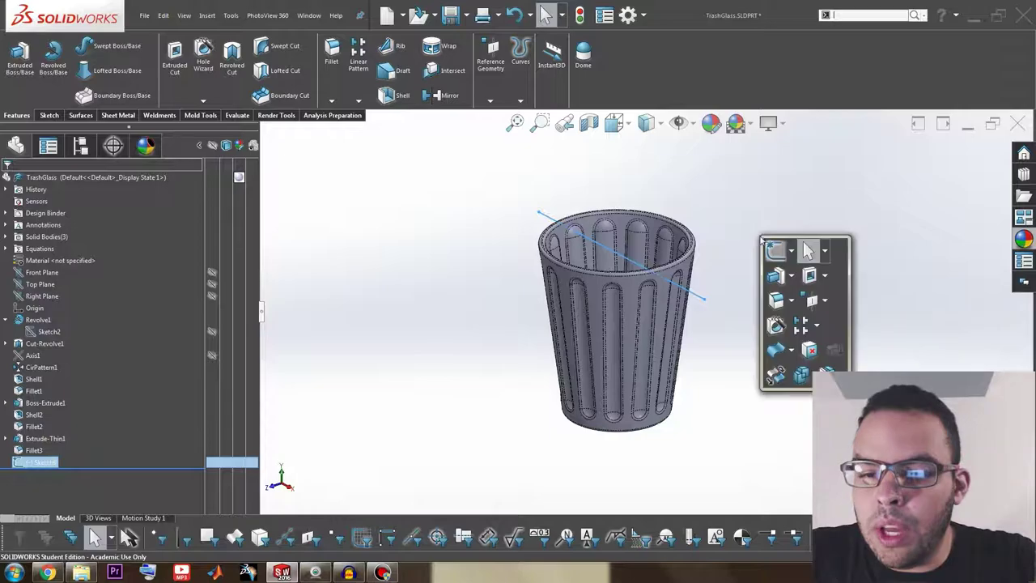
pyautogui.click(791, 356)
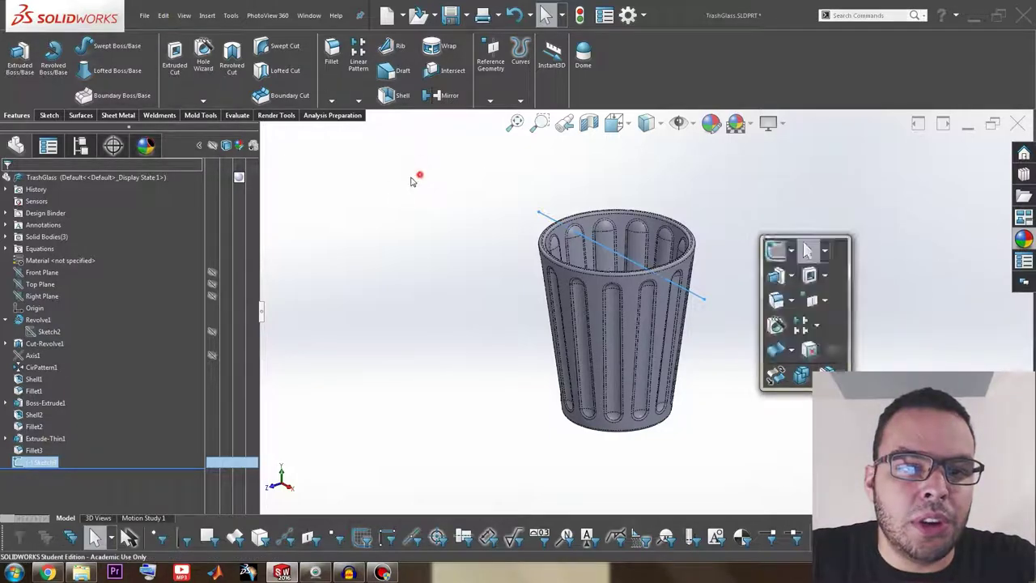
pyautogui.click(80, 115)
pyautogui.click(17, 70)
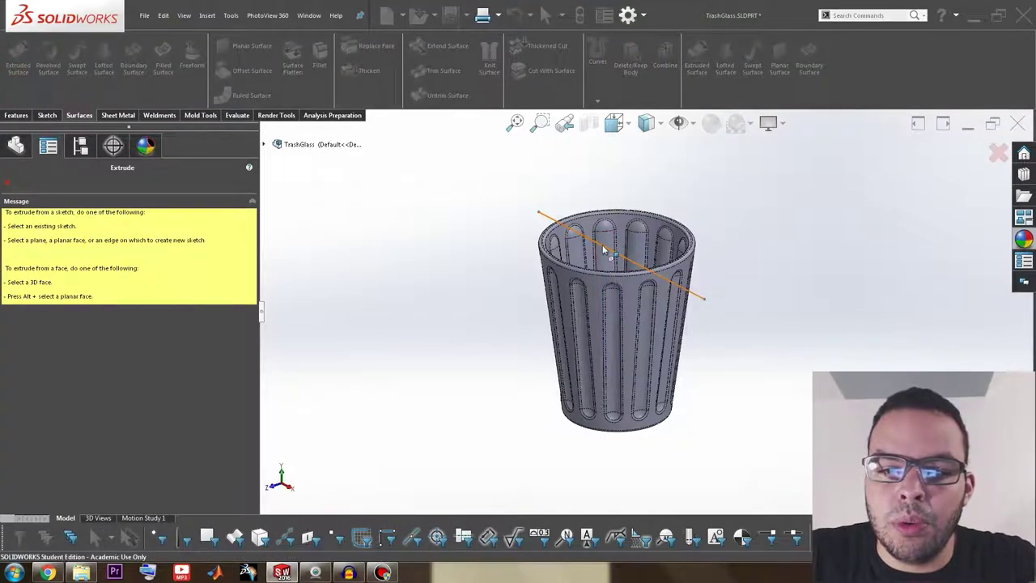
pyautogui.click(660, 272)
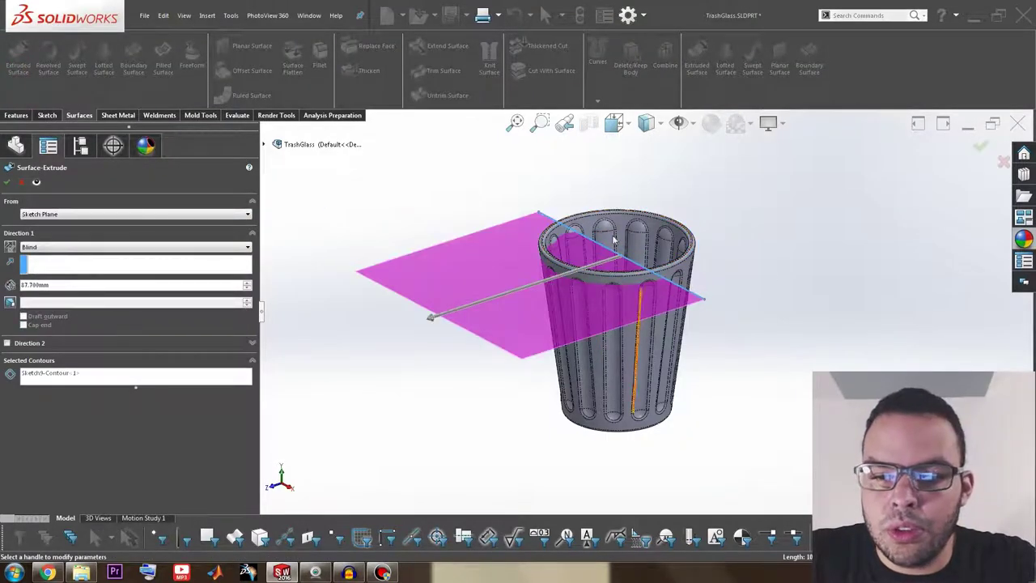
pyautogui.rightClick(707, 285)
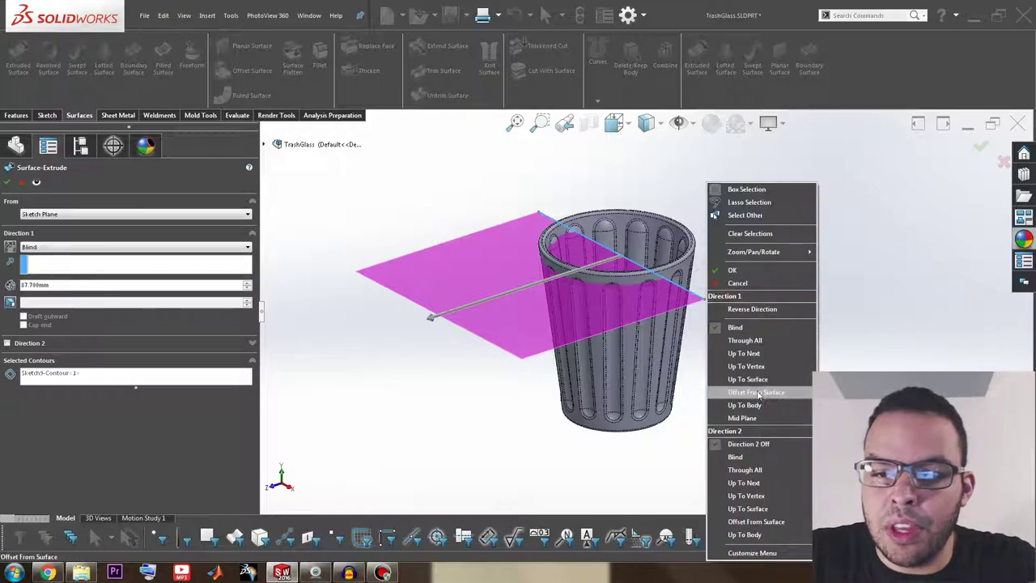
pyautogui.click(742, 418)
# - Pick the direction reference and accept the extruded surface as Surface-Extrude2
pyautogui.scroll(3, 726, 392)
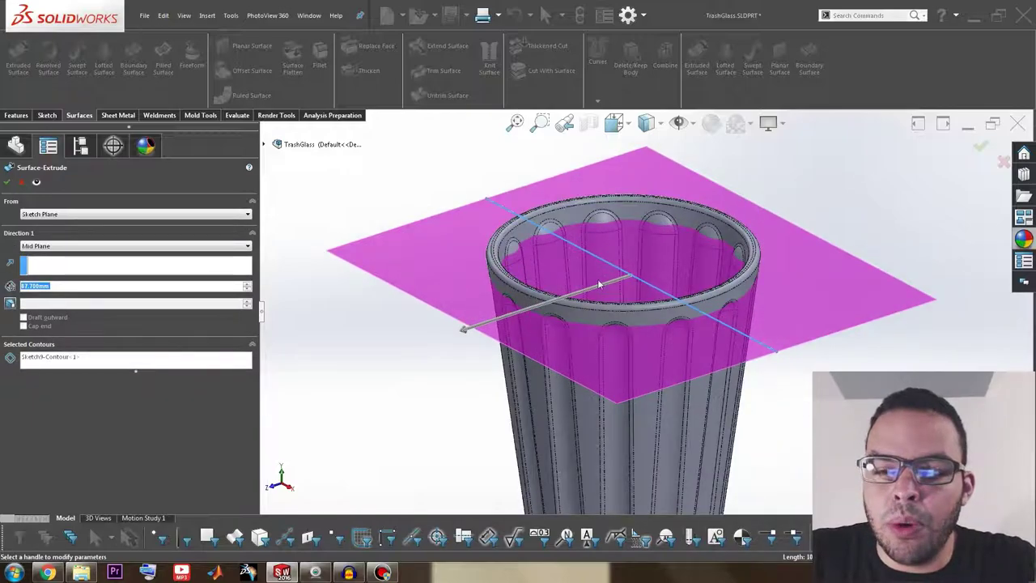
pyautogui.moveTo(726, 392); pyautogui.dragTo(709, 389, button='middle')
pyautogui.scroll(2, 708, 390)
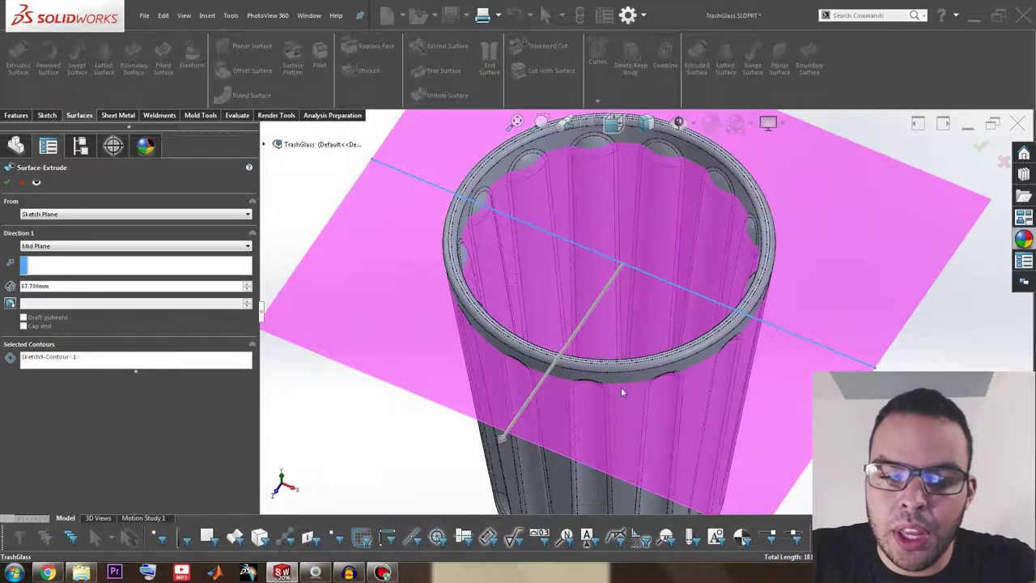
pyautogui.click(525, 409)
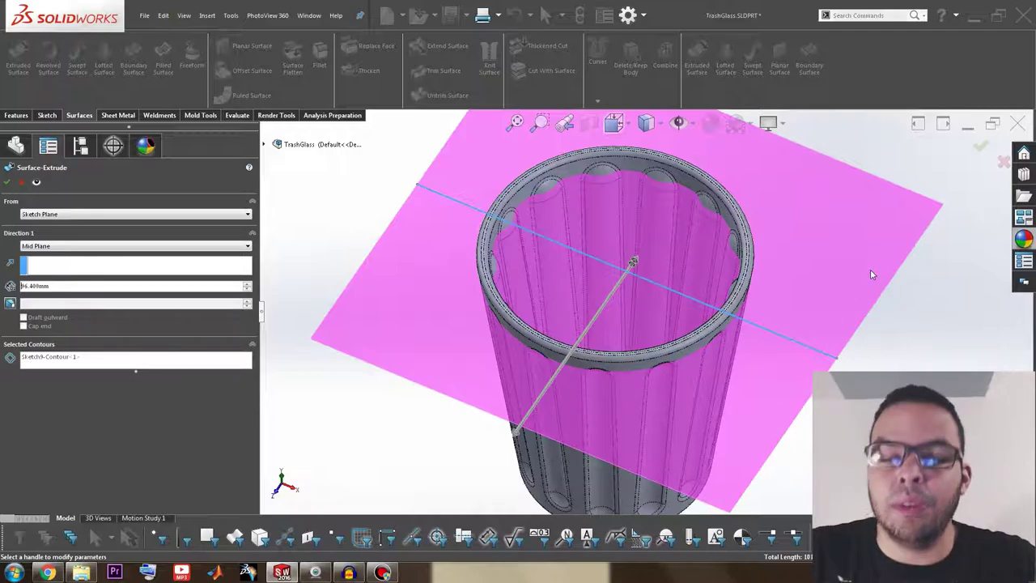
pyautogui.click(981, 148)
# - Hide the Surface-Extrude2 sheet so only the ribbed cup remains, then look into the cup
pyautogui.scroll(-3, 579, 327)
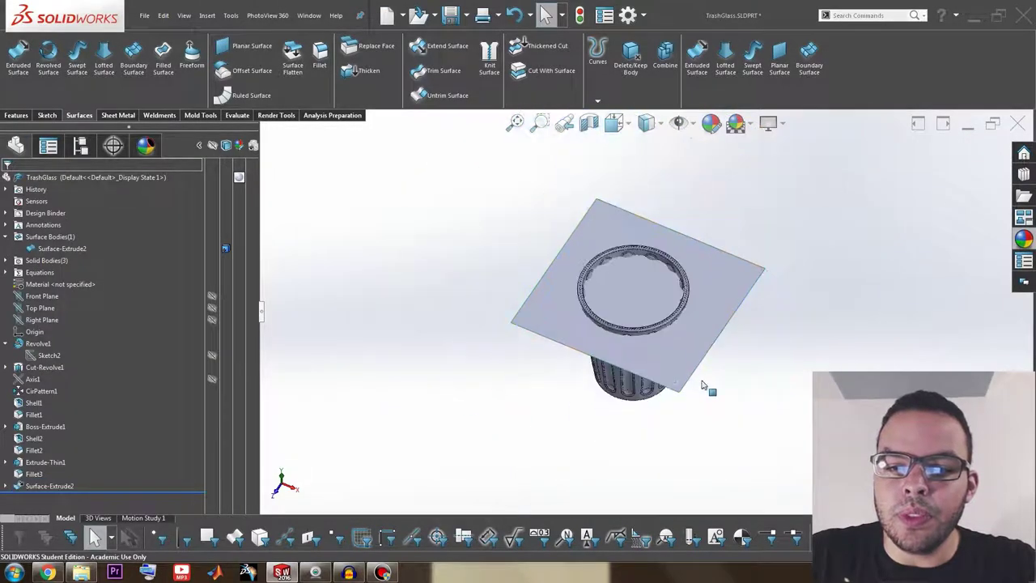
pyautogui.scroll(3, 580, 327)
pyautogui.moveTo(579, 327); pyautogui.dragTo(592, 311, button='middle')
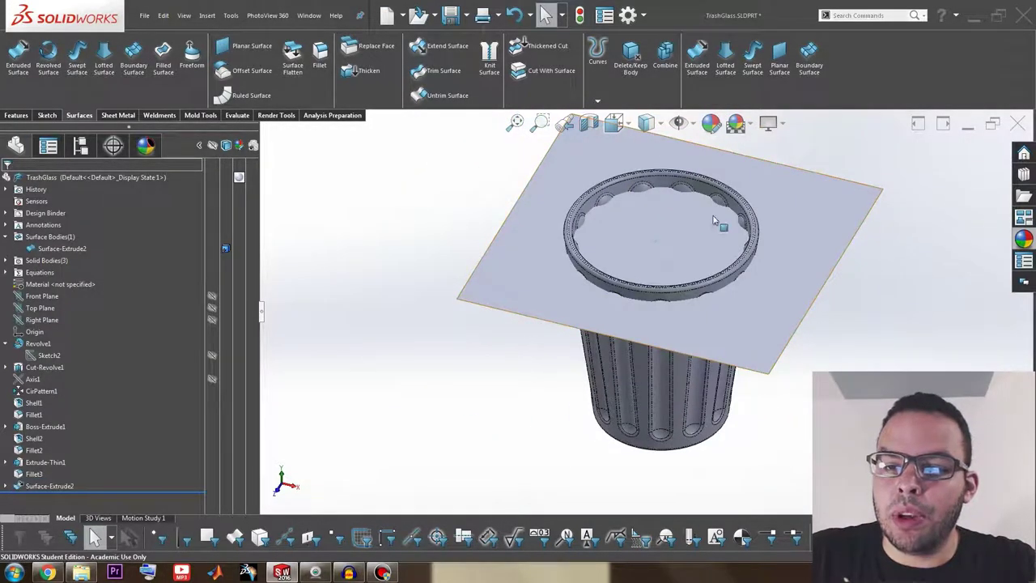
pyautogui.click(789, 204)
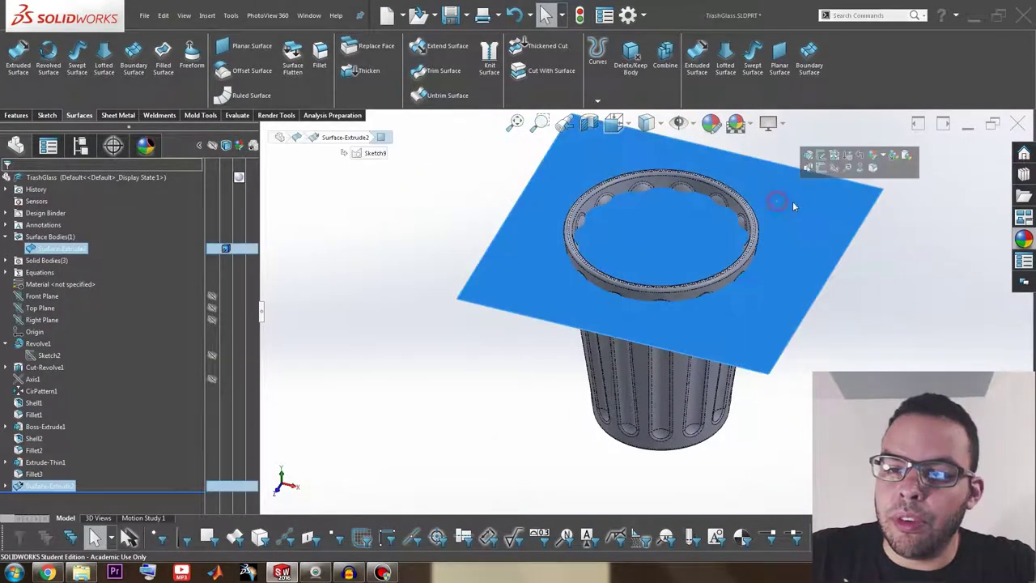
pyautogui.click(834, 169)
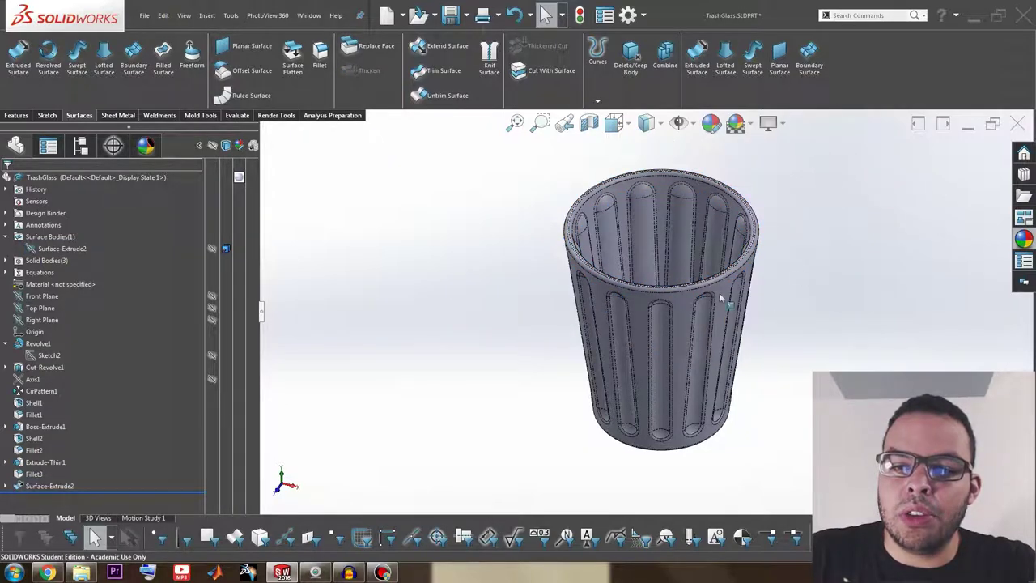
pyautogui.scroll(-5, 671, 278)
pyautogui.scroll(3, 648, 270)
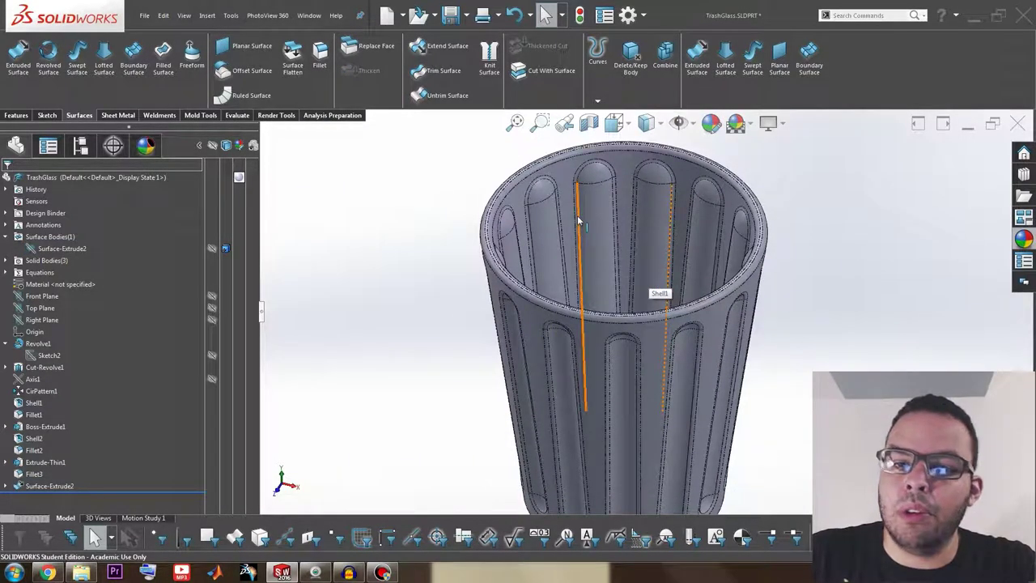
pyautogui.scroll(-2, 622, 232)
pyautogui.moveTo(622, 232); pyautogui.dragTo(636, 291, button='middle')
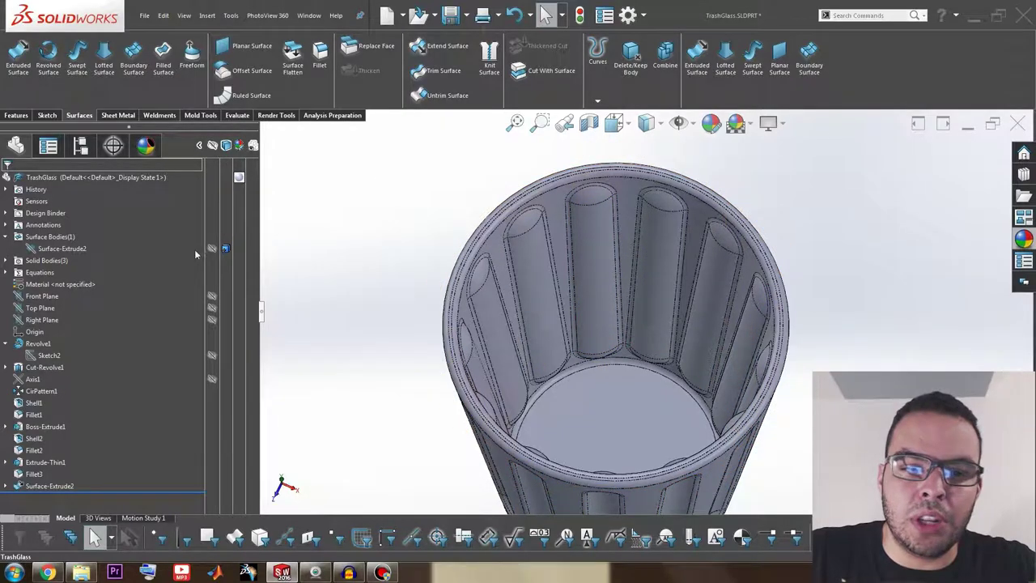
pyautogui.click(61, 248)
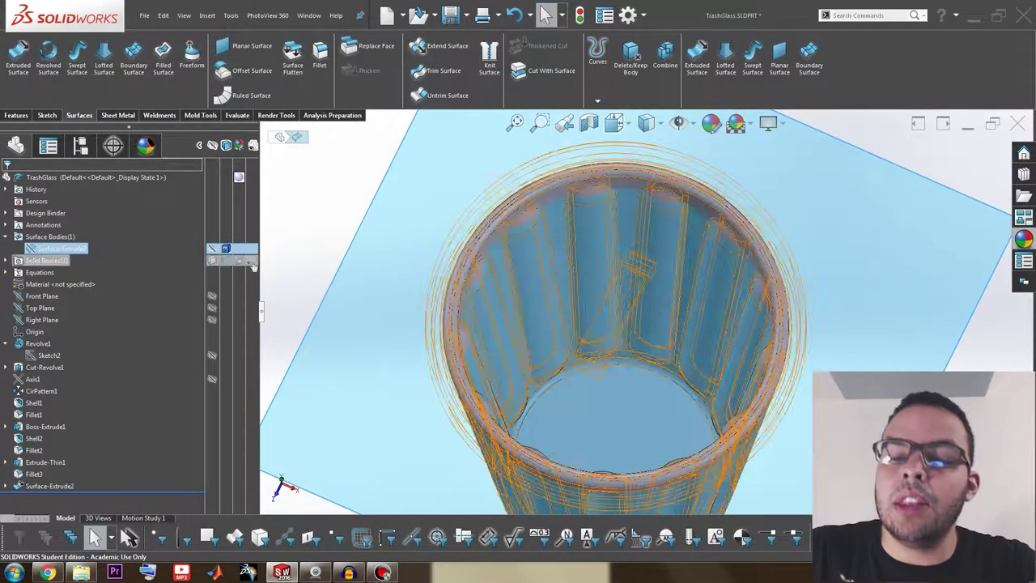
pyautogui.click(362, 294)
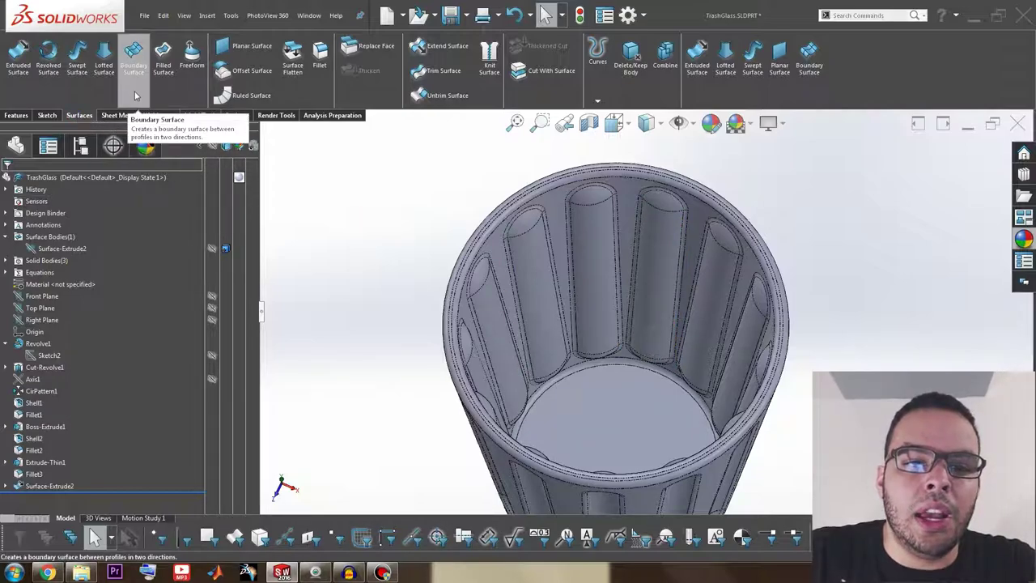
# - Start an Offset Surface and edit the offset distance, leaving it at 0 mm
pyautogui.click(233, 68)
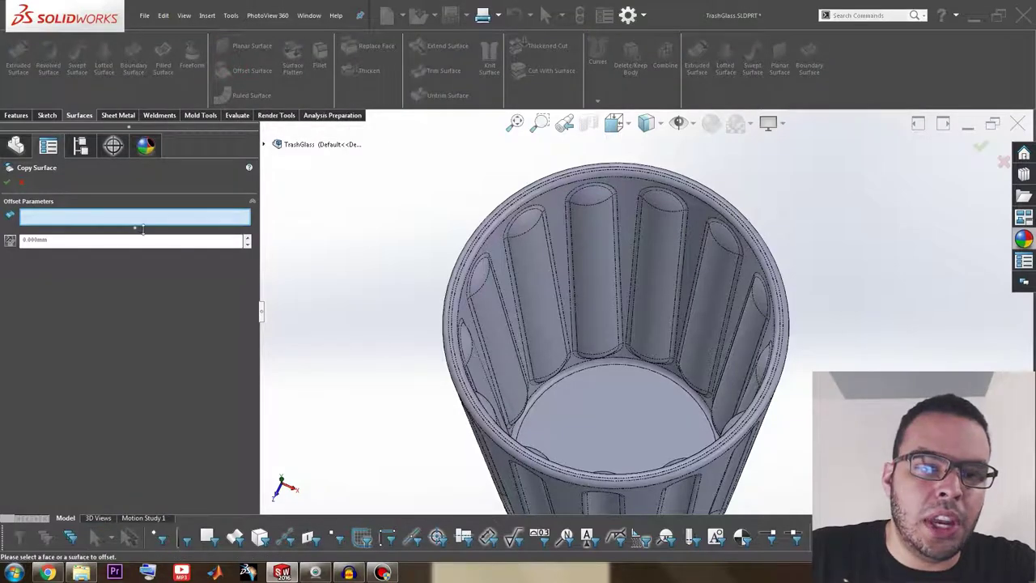
pyautogui.click(63, 240)
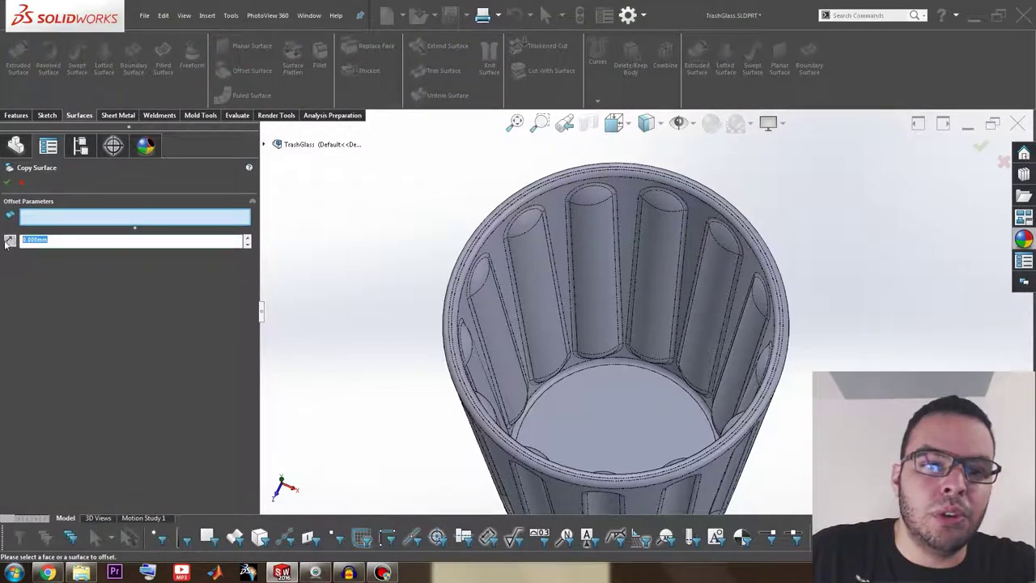
pyautogui.write('1')
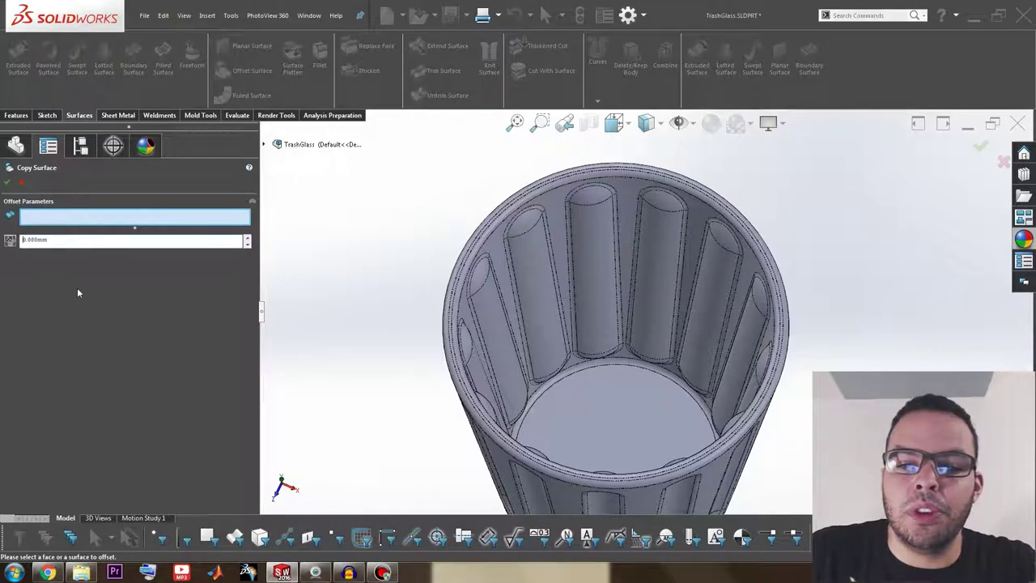
pyautogui.click(348, 288)
# - Add several inner rib faces and rib cap faces to the faces to copy
pyautogui.scroll(-4, 627, 372)
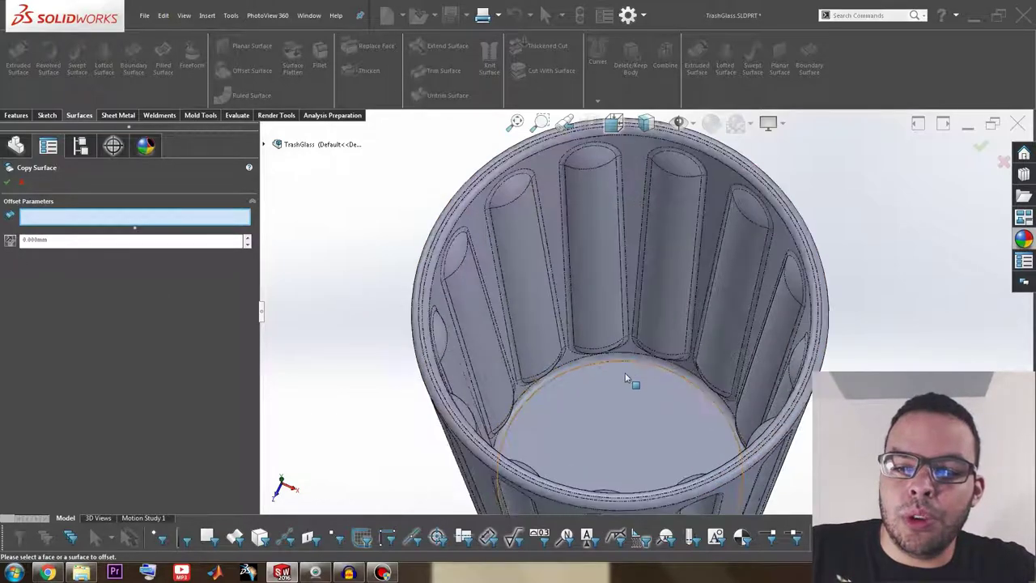
pyautogui.scroll(3, 624, 353)
pyautogui.moveTo(611, 291); pyautogui.dragTo(573, 272, button='middle')
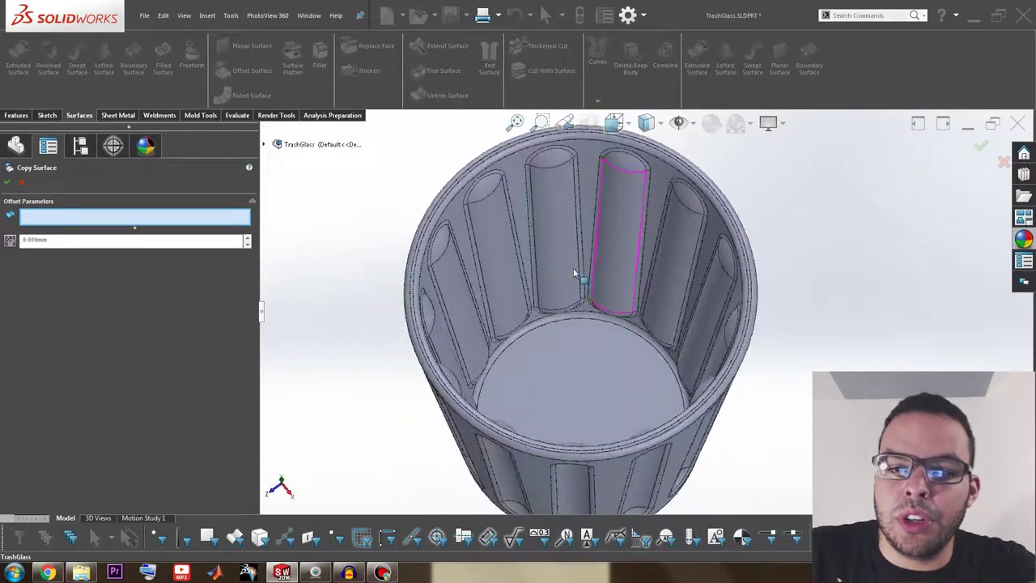
pyautogui.click(548, 162)
pyautogui.click(550, 191)
pyautogui.click(613, 195)
pyautogui.click(623, 170)
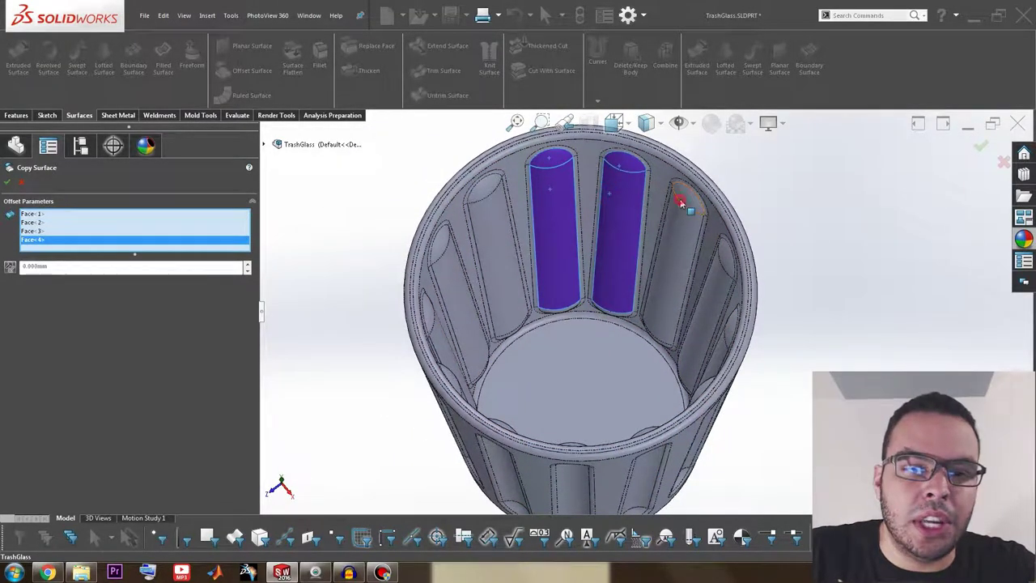
pyautogui.click(682, 202)
pyautogui.click(673, 251)
# - Clear the face list, then select all tangent faces of the whole glass body
pyautogui.rightClick(162, 236)
pyautogui.click(206, 242)
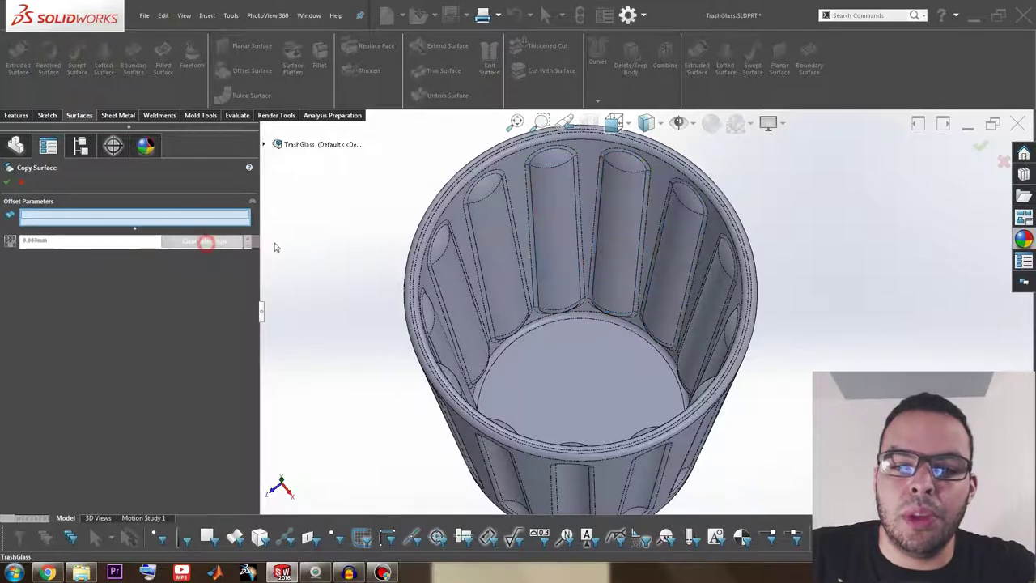
pyautogui.rightClick(515, 184)
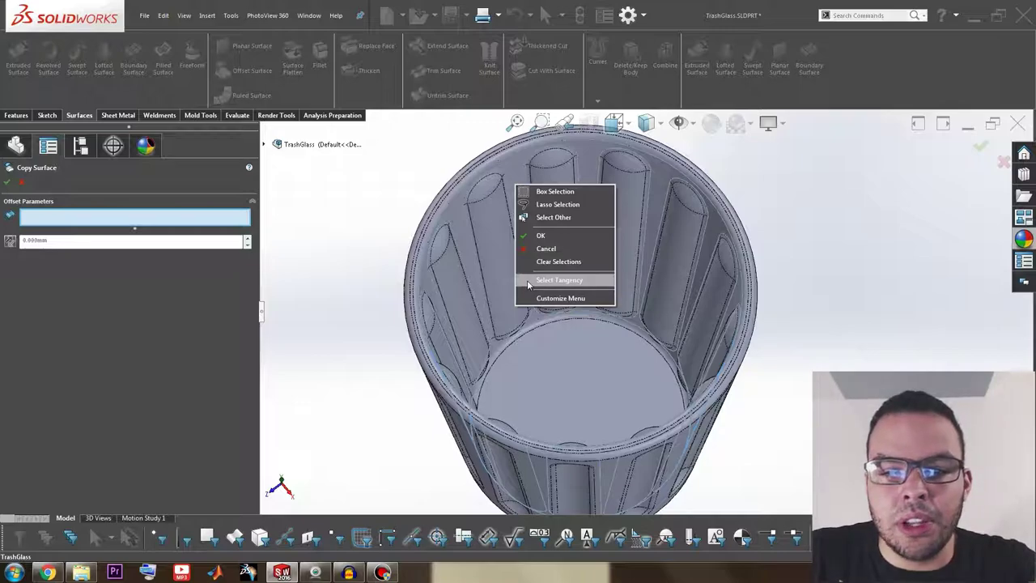
pyautogui.click(528, 282)
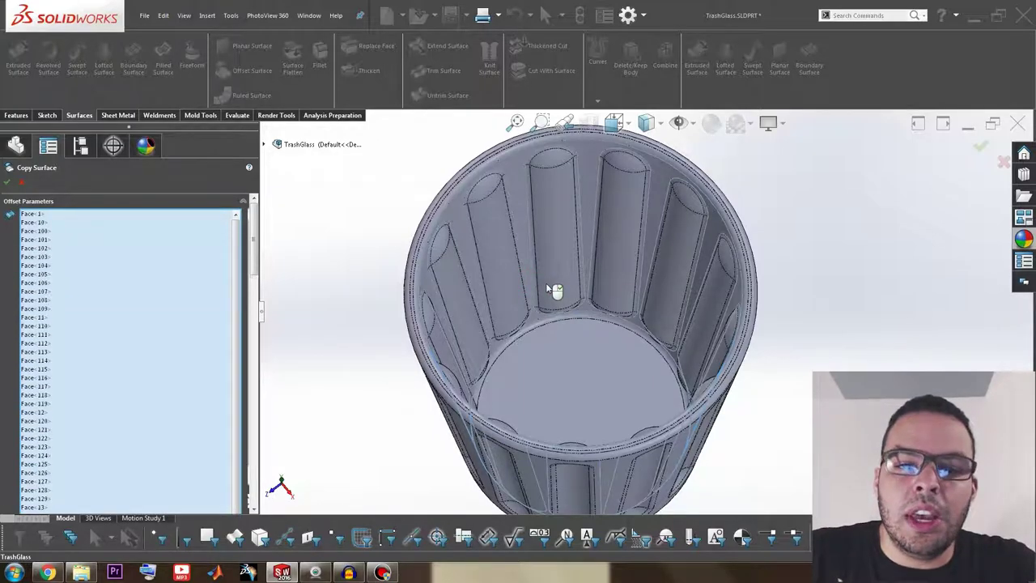
pyautogui.click(510, 208)
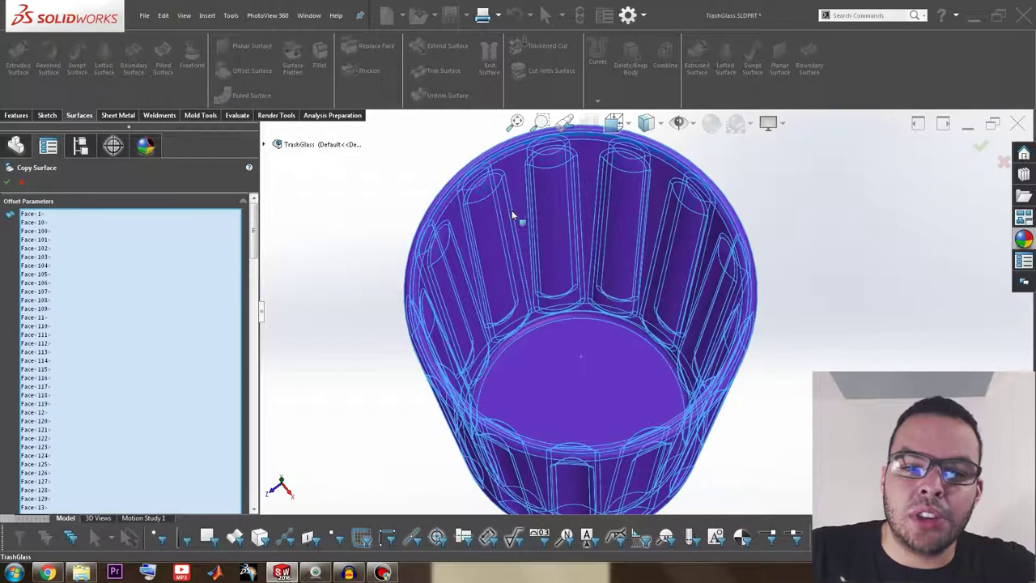
pyautogui.scroll(-5, 465, 227)
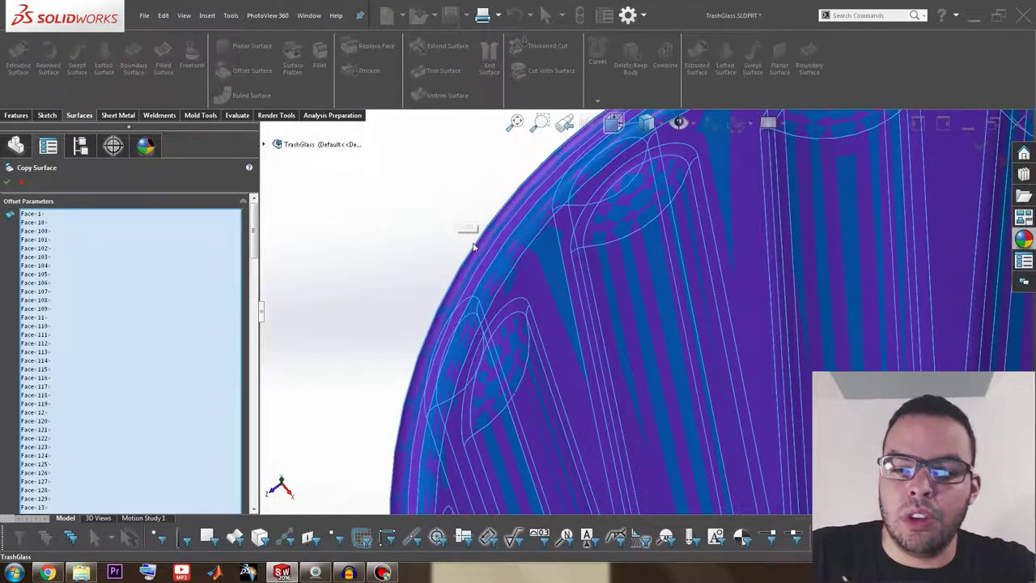
pyautogui.scroll(10, 474, 247)
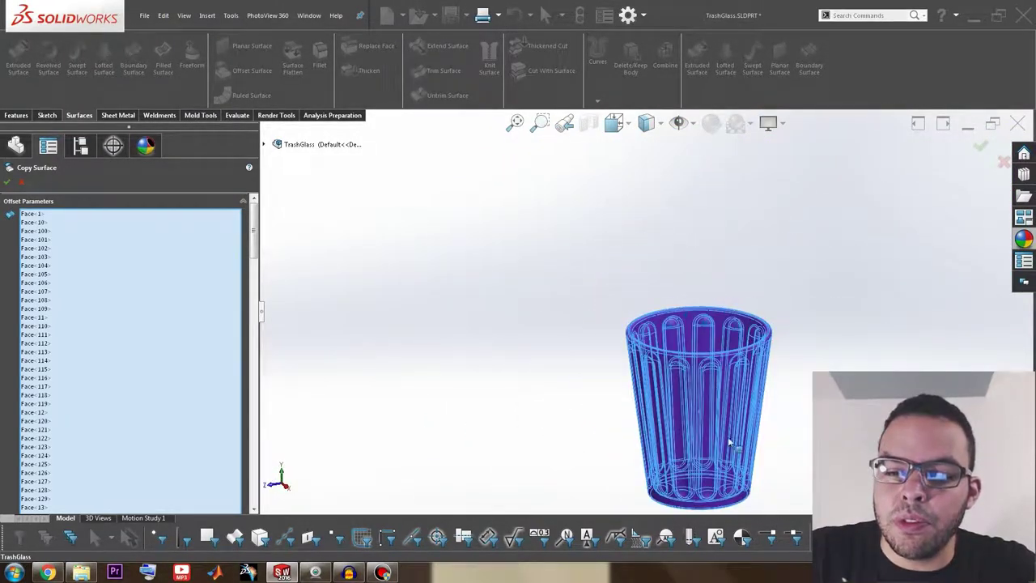
pyautogui.scroll(-6, 727, 436)
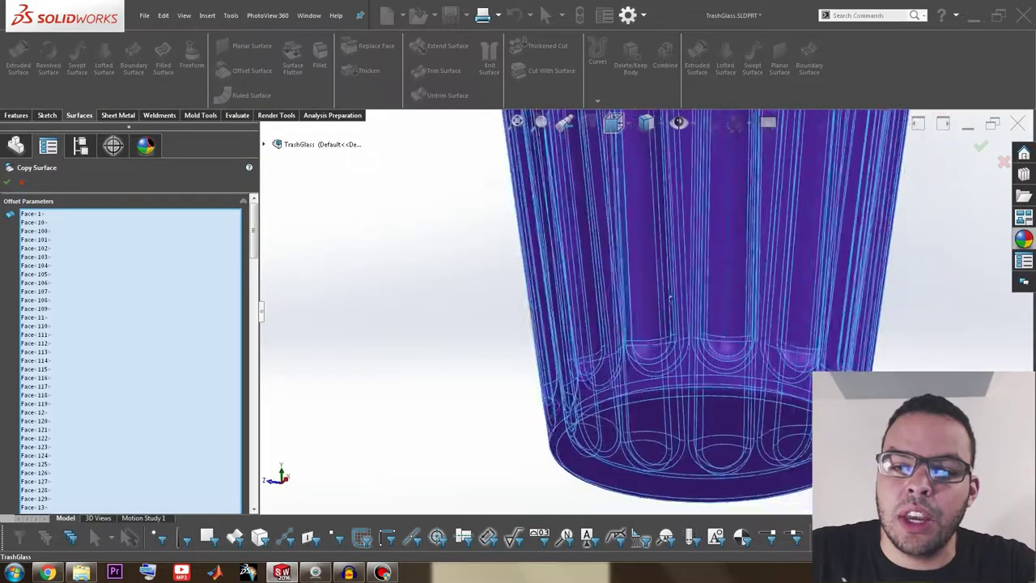
pyautogui.scroll(8, 710, 412)
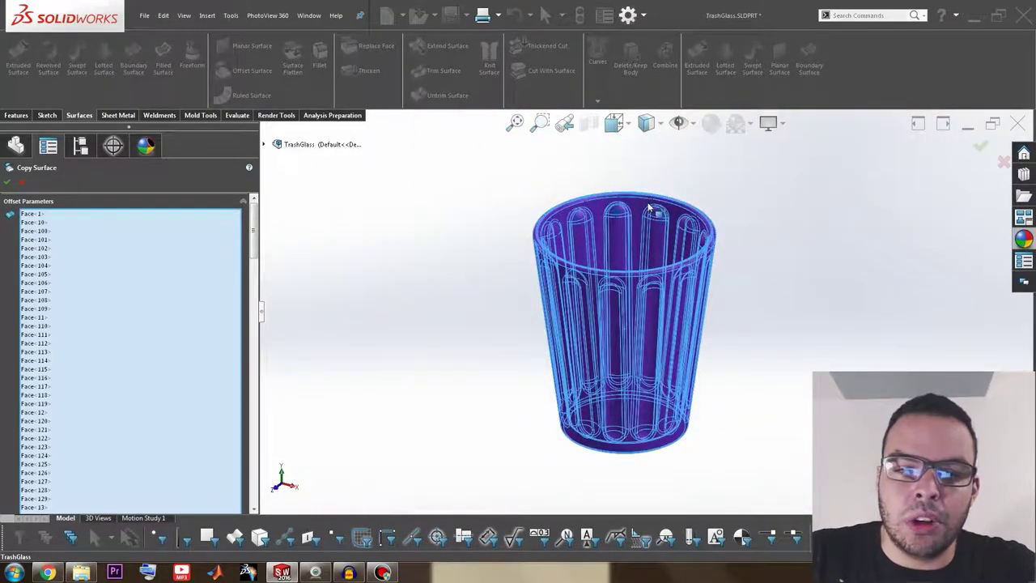
pyautogui.scroll(-3, 622, 270)
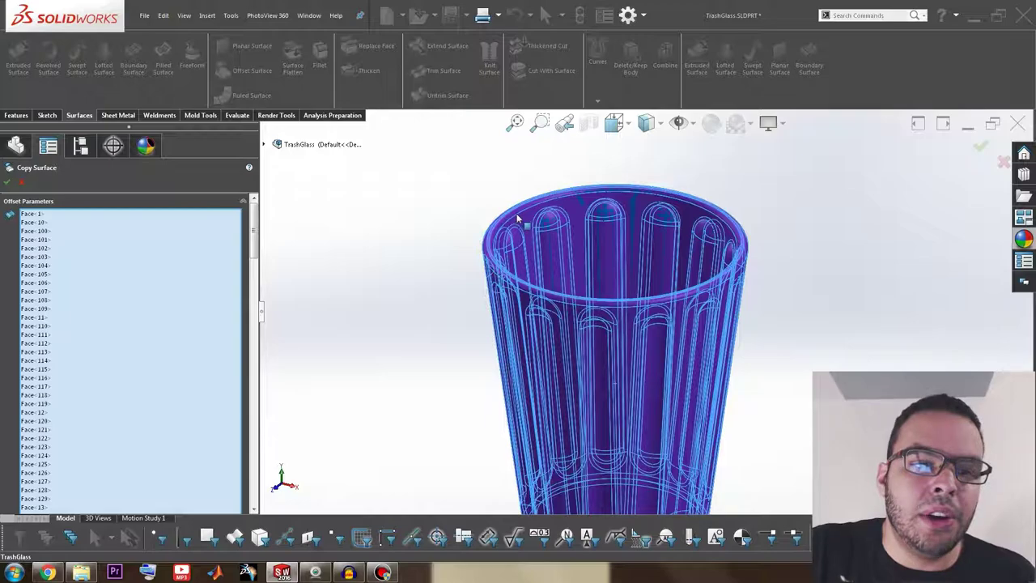
# - Accept the 0 mm offset copy of the glass's faces
pyautogui.click(22, 182)
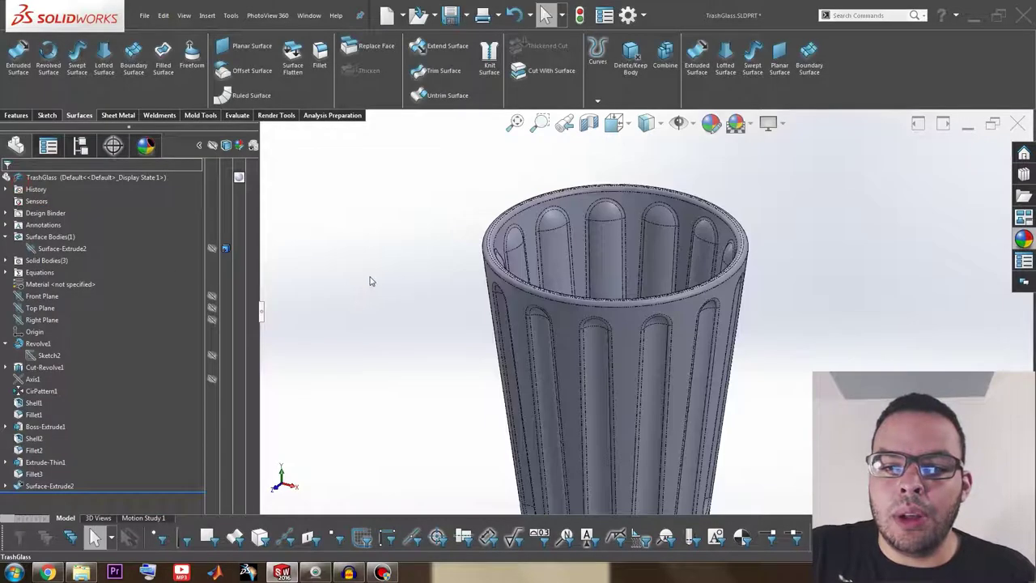
pyautogui.scroll(-3, 536, 235)
pyautogui.scroll(-2, 624, 220)
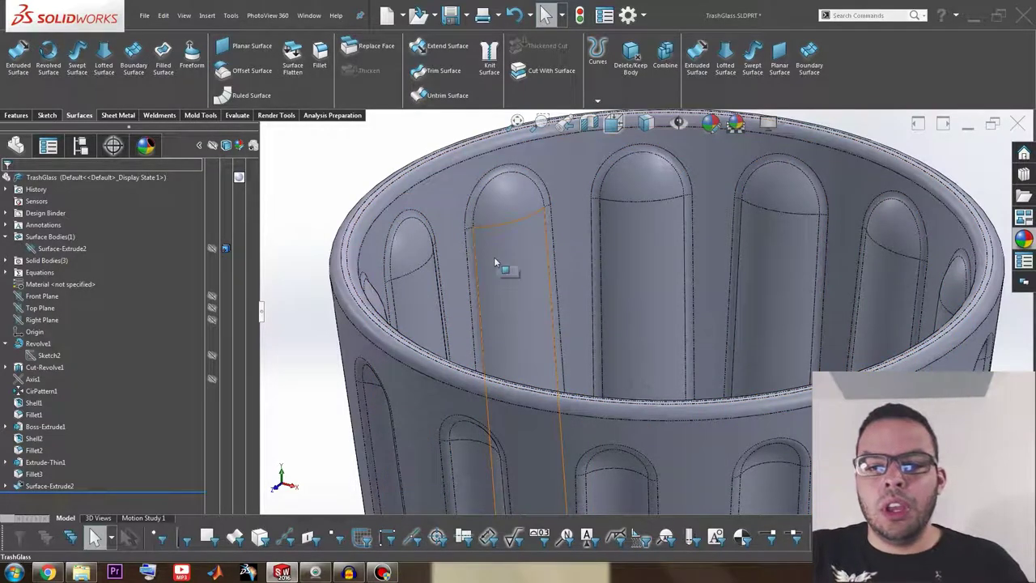
pyautogui.scroll(5, 494, 262)
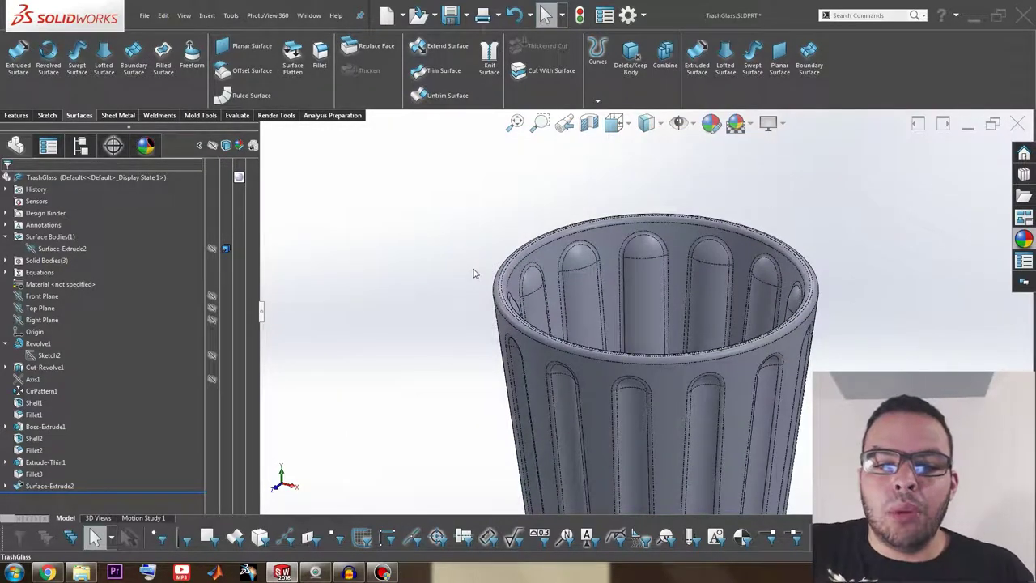
# - Start Delete Face with the S shortcut and choose the glass's top rim face
pyautogui.press('s')
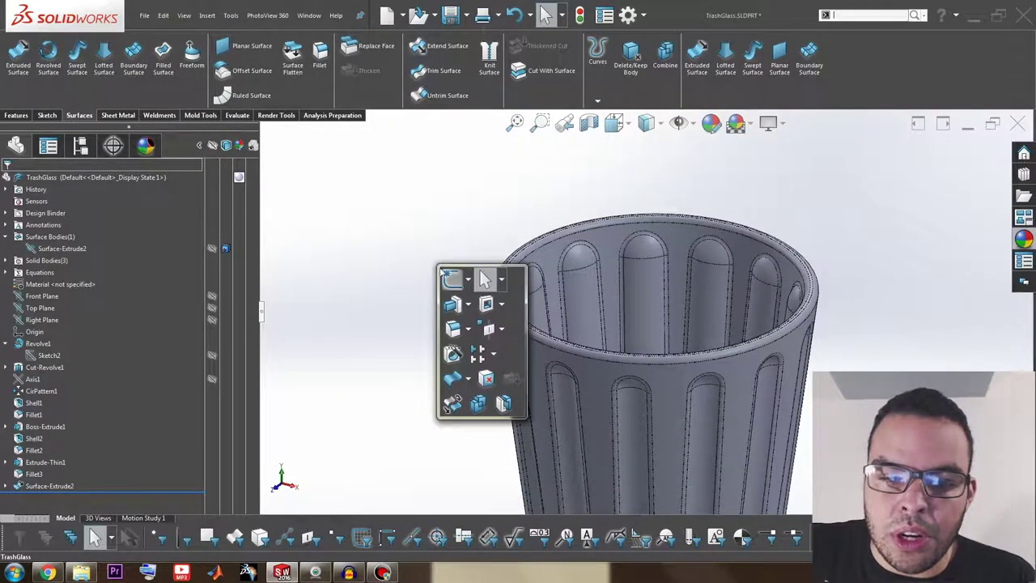
pyautogui.click(488, 381)
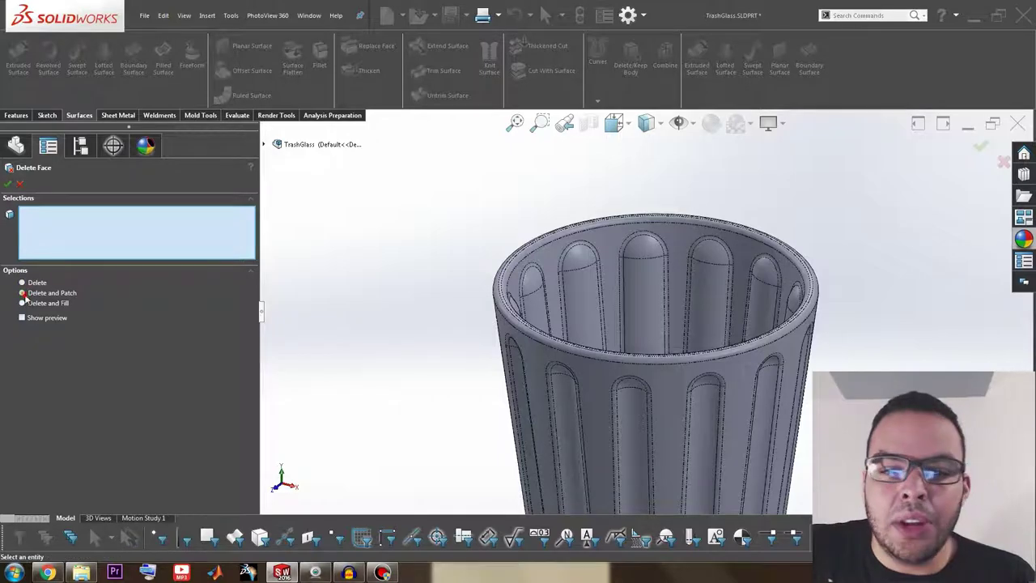
pyautogui.scroll(-5, 453, 308)
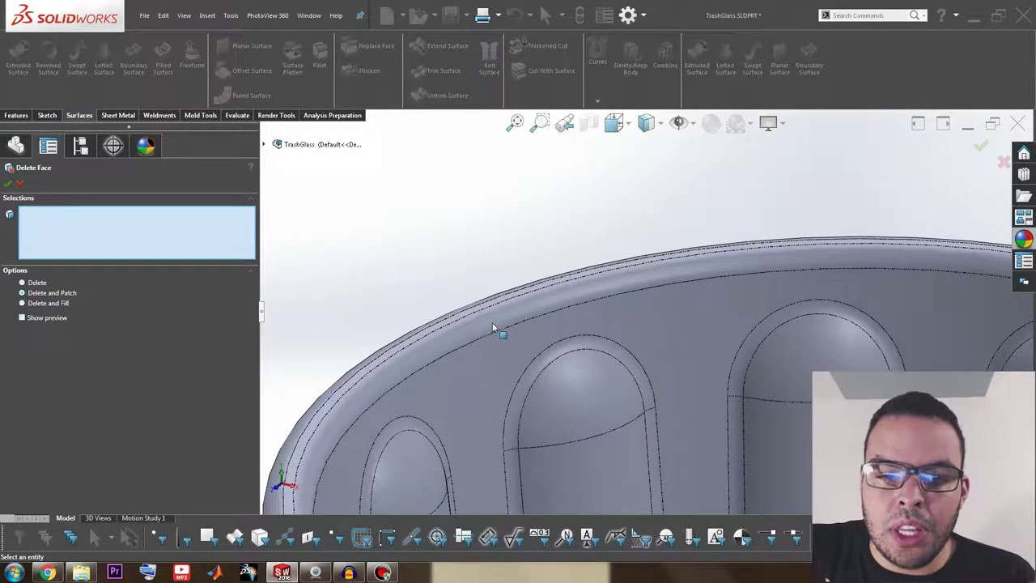
pyautogui.click(493, 322)
pyautogui.scroll(5, 493, 324)
pyautogui.moveTo(492, 324); pyautogui.dragTo(533, 346, button='middle')
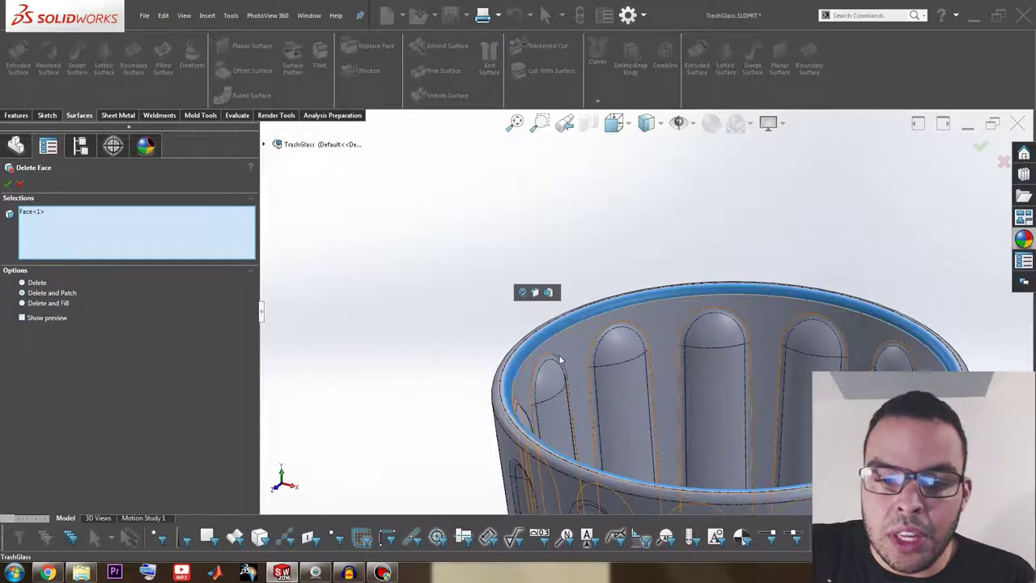
pyautogui.scroll(-2, 544, 352)
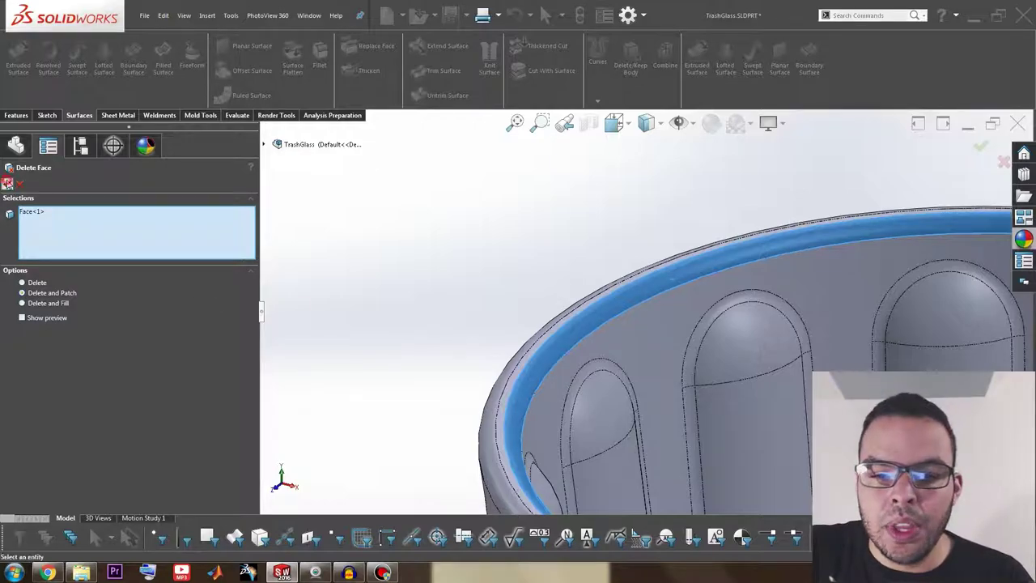
# - Apply DeleteFace2, then copy all tangent inner cup faces at 0 mm as Surface-Offset2
pyautogui.click(8, 183)
pyautogui.scroll(-2, 613, 315)
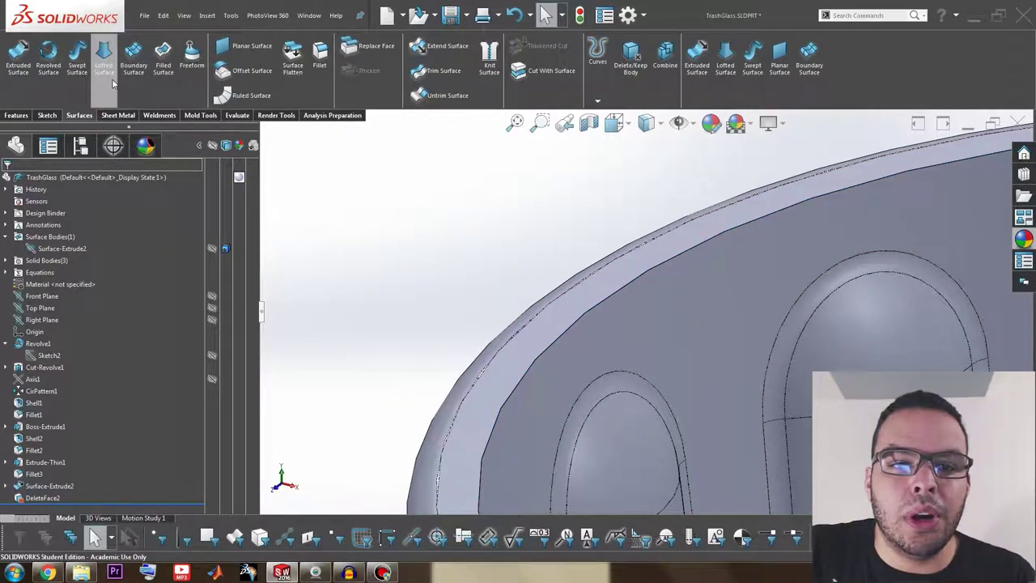
pyautogui.click(241, 70)
pyautogui.scroll(3, 666, 314)
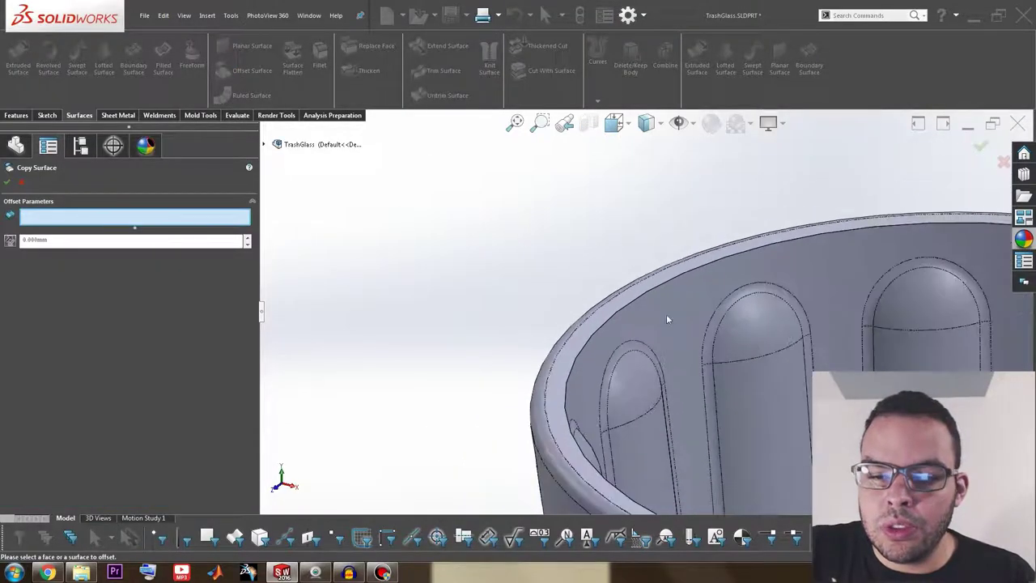
pyautogui.rightClick(678, 328)
pyautogui.click(723, 425)
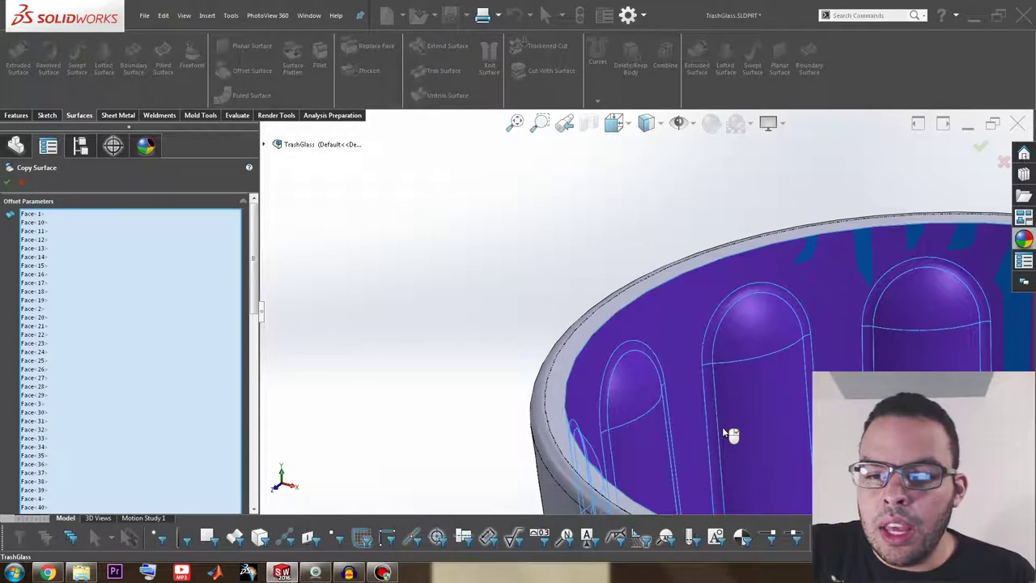
pyautogui.moveTo(722, 427); pyautogui.dragTo(786, 462, button='middle')
pyautogui.scroll(-5, 642, 416)
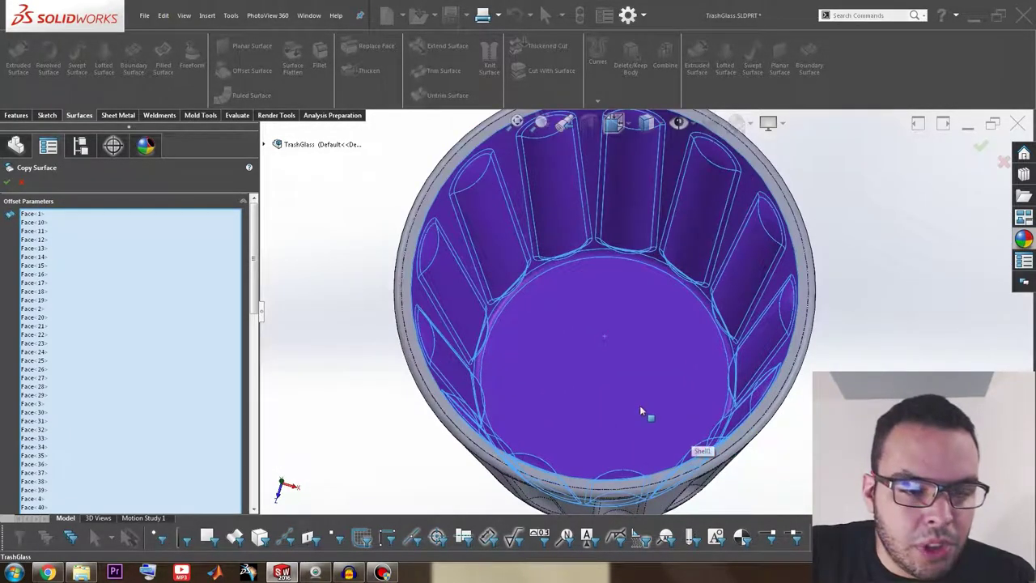
pyautogui.scroll(-10, 142, 405)
pyautogui.scroll(-3, 142, 405)
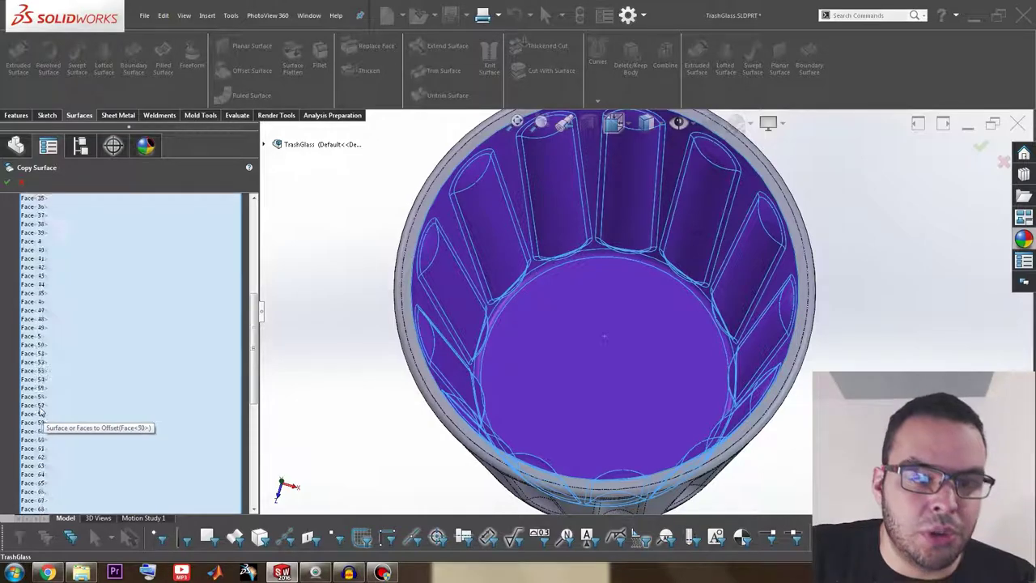
pyautogui.scroll(10, 44, 417)
pyautogui.click(7, 181)
# - Remove the DeleteFace2 feature from the history
pyautogui.scroll(-3, 652, 302)
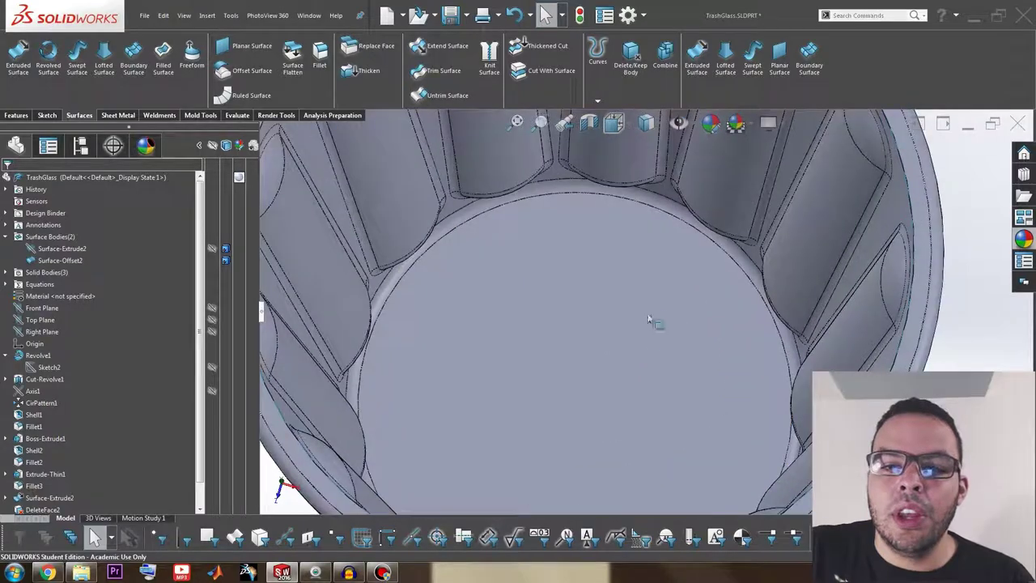
pyautogui.scroll(5, 655, 305)
pyautogui.moveTo(654, 305); pyautogui.dragTo(609, 237, button='middle')
pyautogui.scroll(-2, 667, 265)
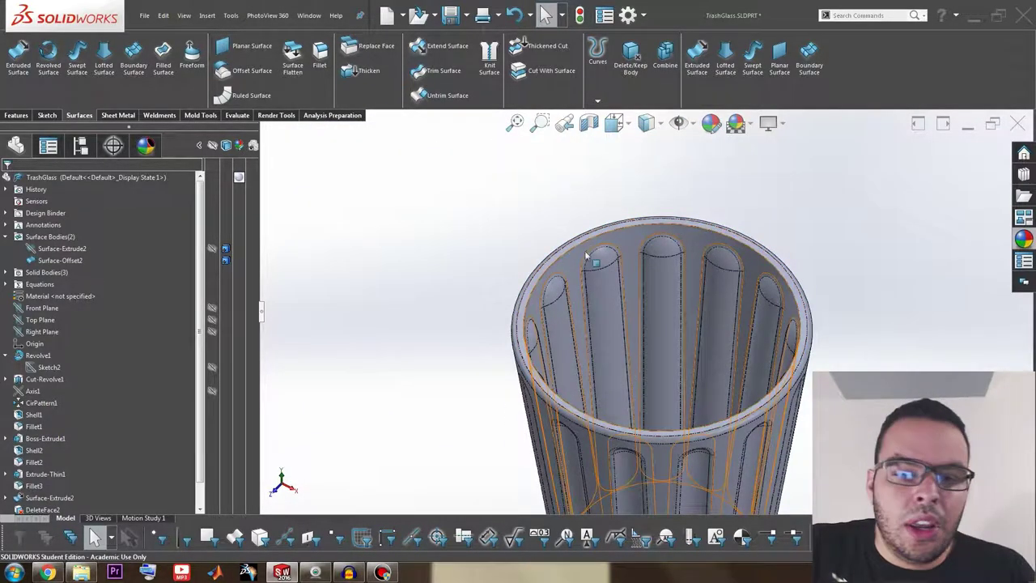
pyautogui.scroll(-1, 136, 388)
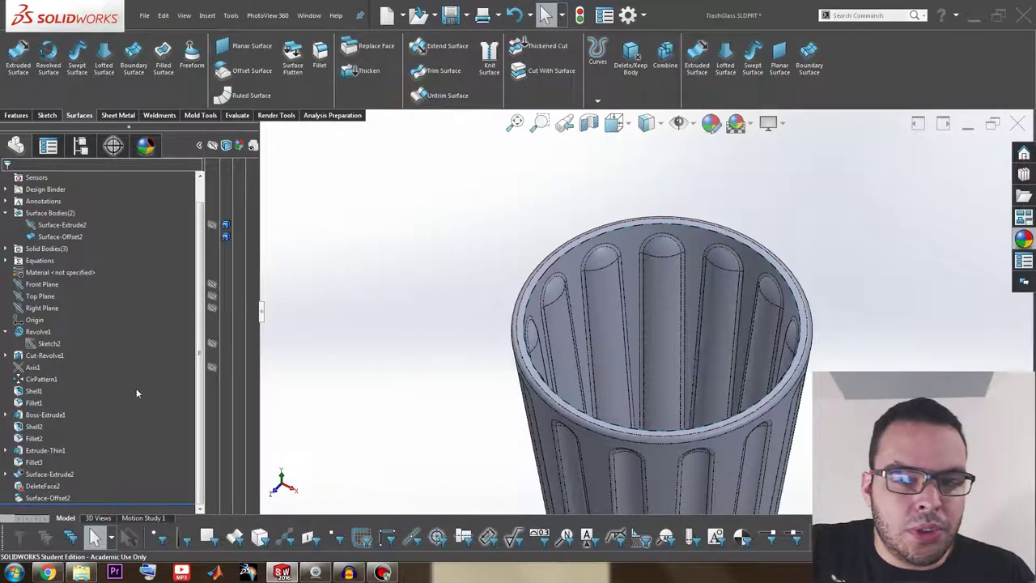
pyautogui.click(44, 486)
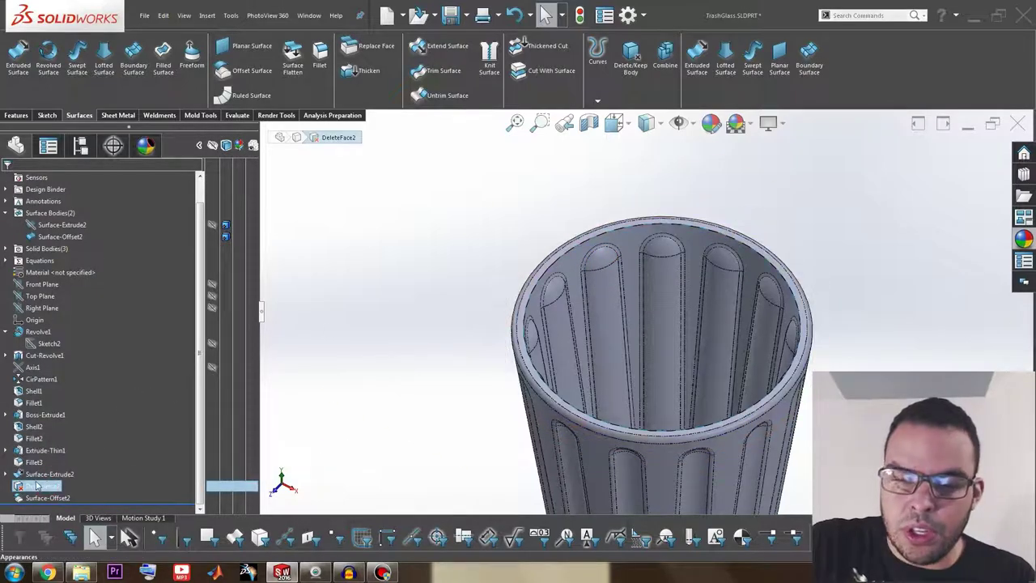
pyautogui.hotkey('ctrl', 'z')
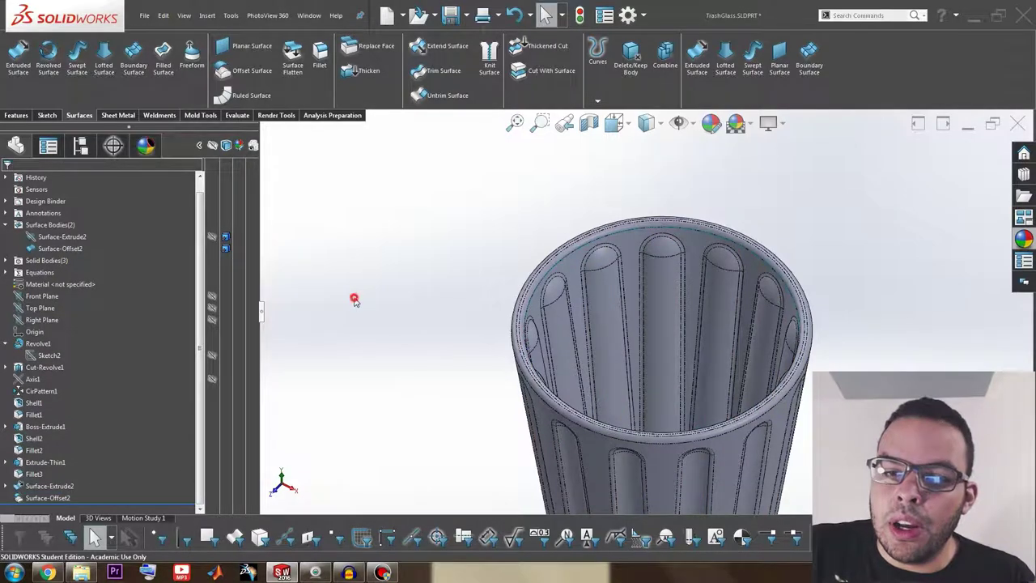
# - Hide the solid Revolve1 cup body, leaving the copied inner surface
pyautogui.scroll(-2, 548, 277)
pyautogui.scroll(-2, 547, 278)
pyautogui.click(570, 263)
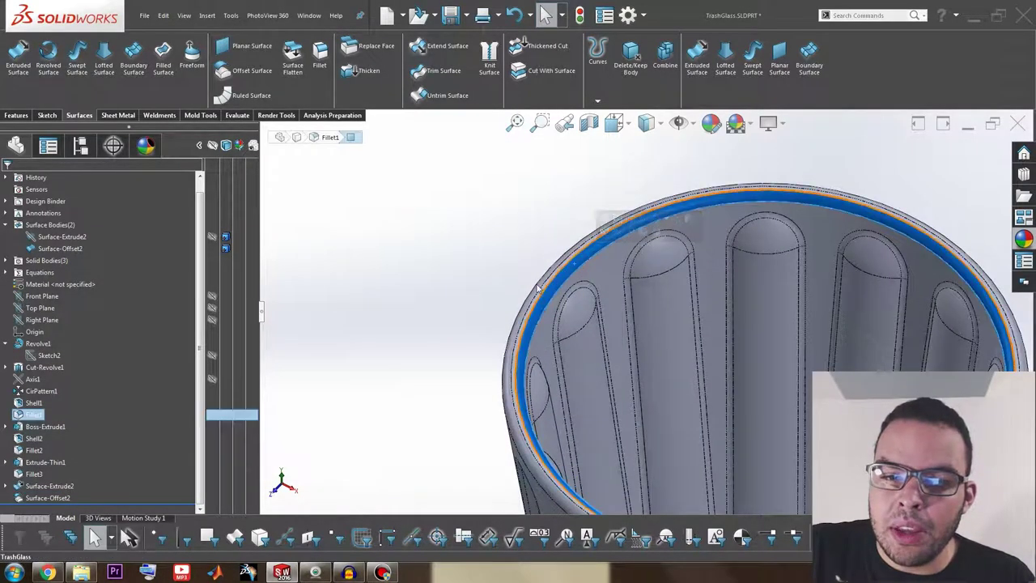
pyautogui.click(455, 298)
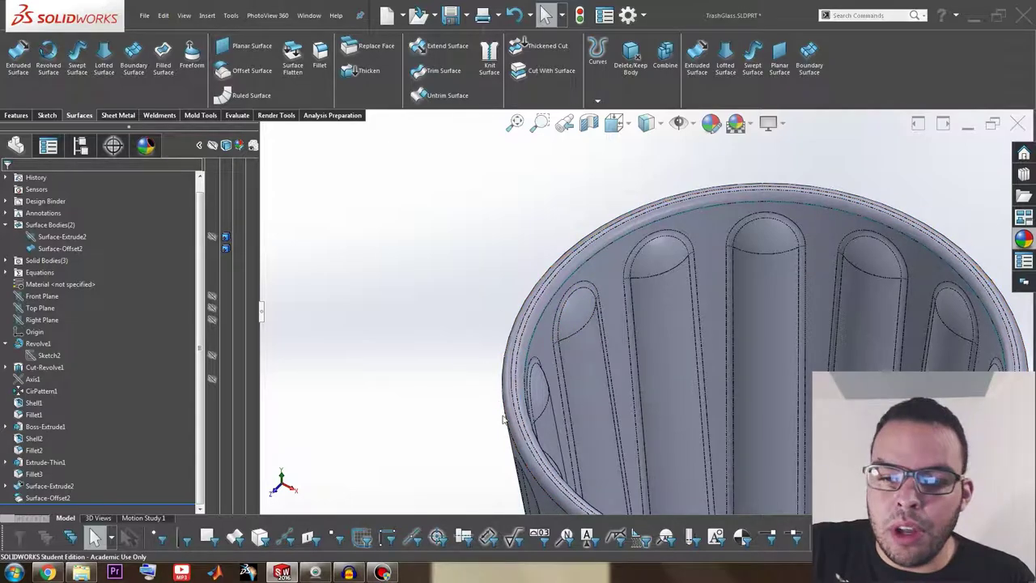
pyautogui.scroll(4, 652, 315)
pyautogui.click(684, 437)
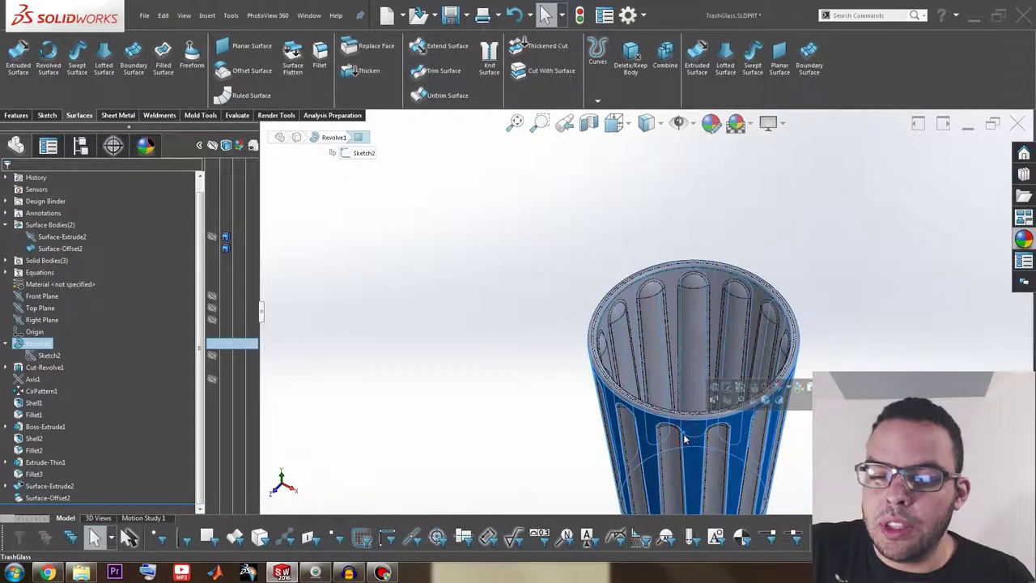
pyautogui.click(726, 400)
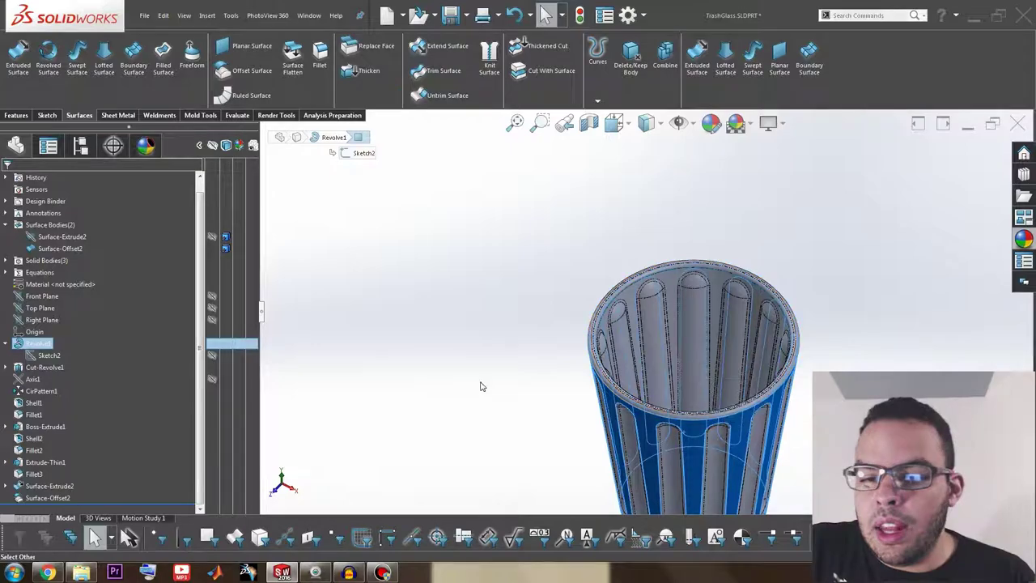
pyautogui.scroll(-3, 724, 447)
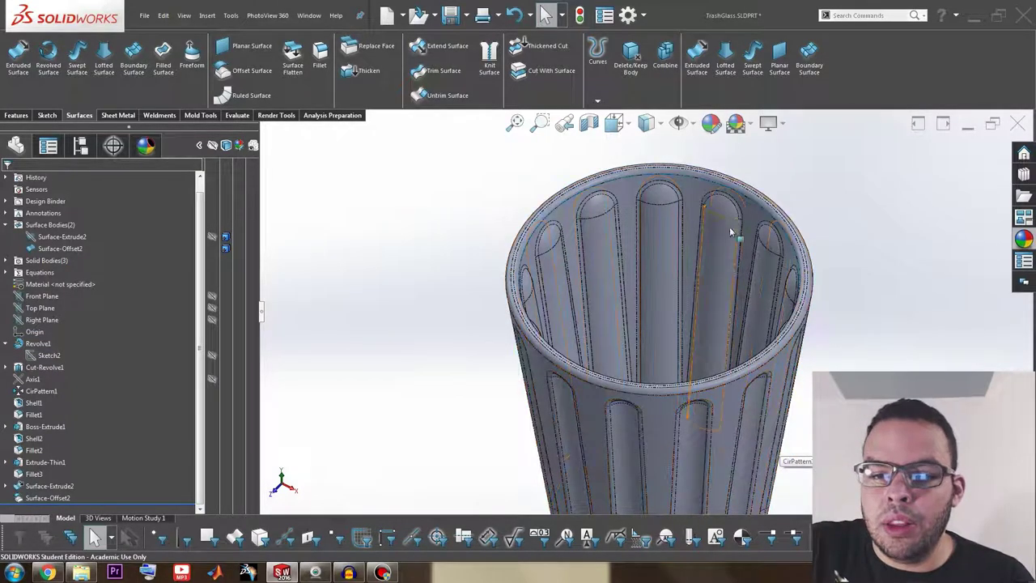
pyautogui.click(664, 423)
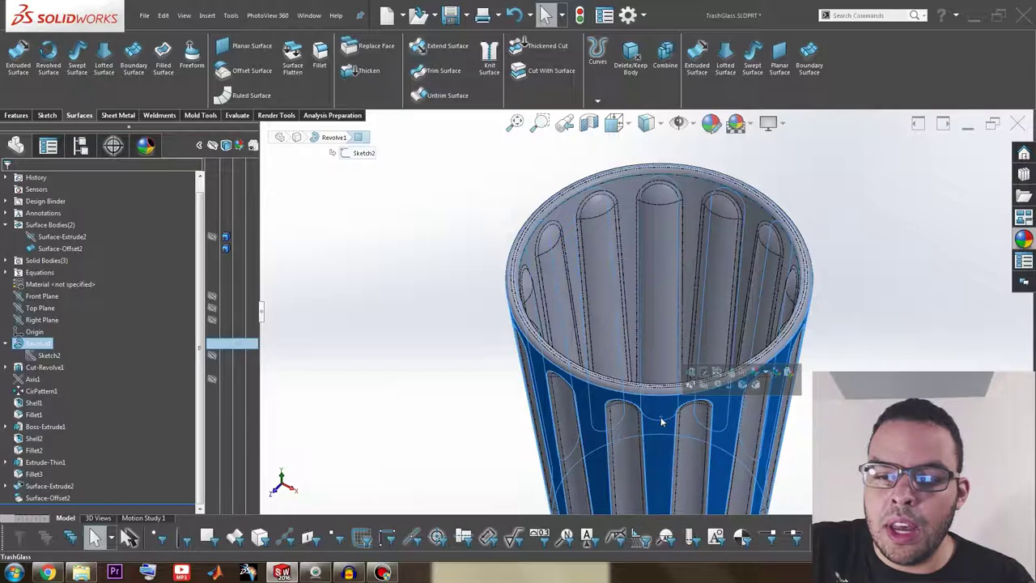
pyautogui.click(715, 383)
pyautogui.scroll(3, 732, 413)
pyautogui.moveTo(733, 413); pyautogui.dragTo(647, 388, button='middle')
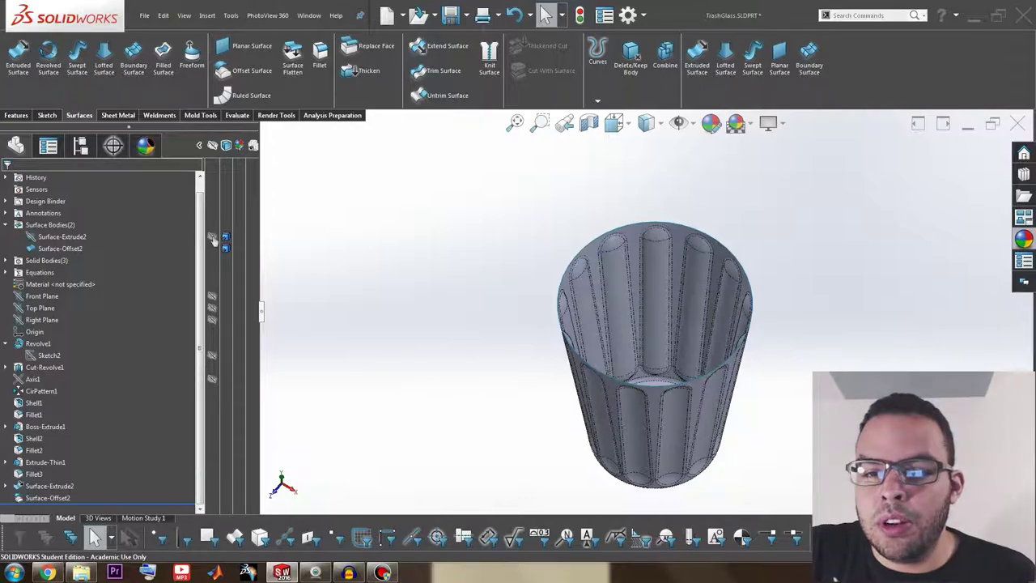
# - Show the Surface-Extrude2 plane again across the cup's rim
pyautogui.click(212, 240)
pyautogui.click(428, 296)
pyautogui.moveTo(428, 297); pyautogui.dragTo(667, 335, button='middle')
pyautogui.scroll(-3, 667, 335)
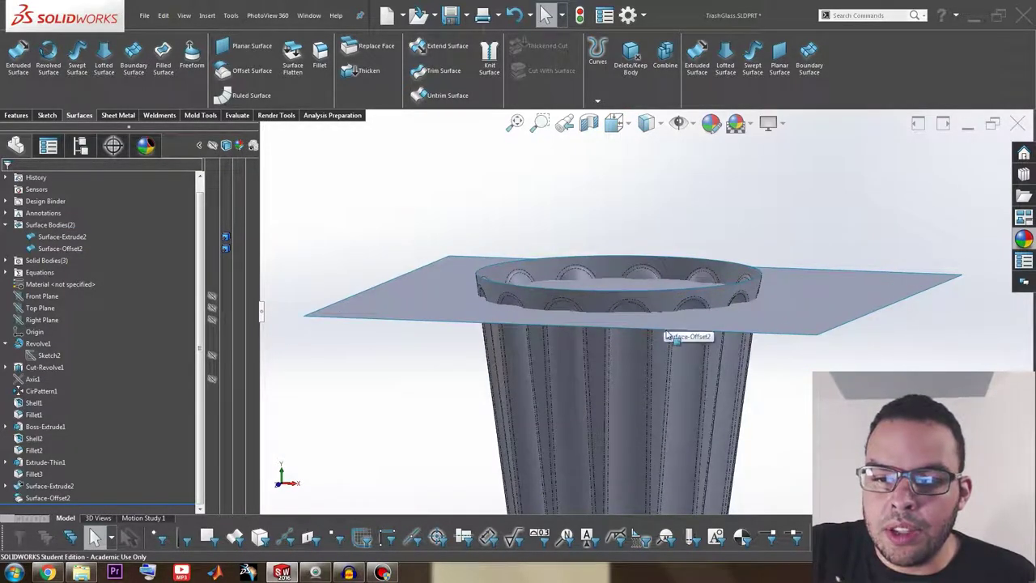
# - Mutually trim Surface-Offset2 and Surface-Extrude2, removing the rim and outer plane pieces, with Create solid
pyautogui.click(442, 73)
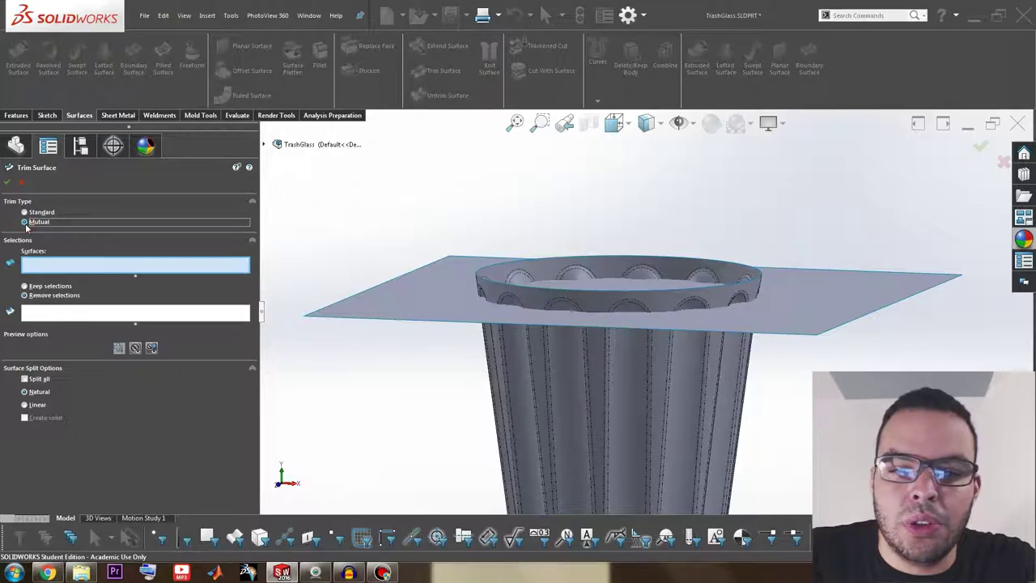
pyautogui.click(586, 272)
pyautogui.click(397, 292)
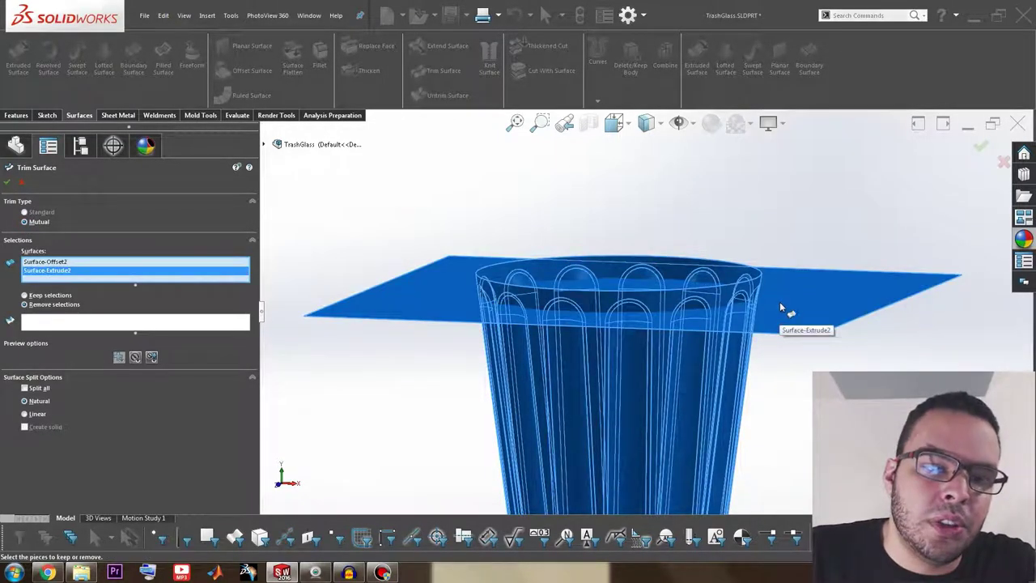
pyautogui.click(52, 327)
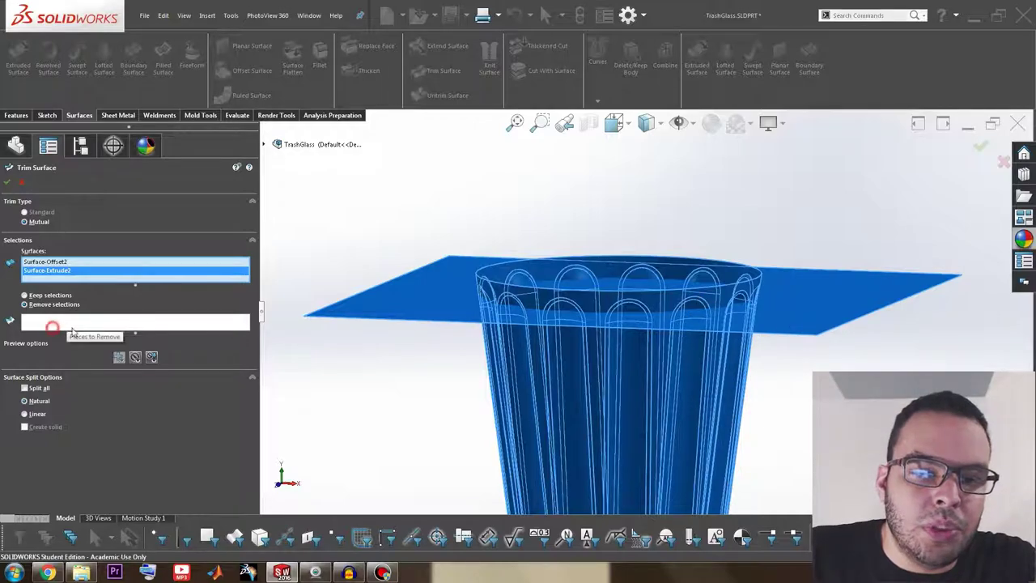
pyautogui.click(533, 266)
pyautogui.click(410, 298)
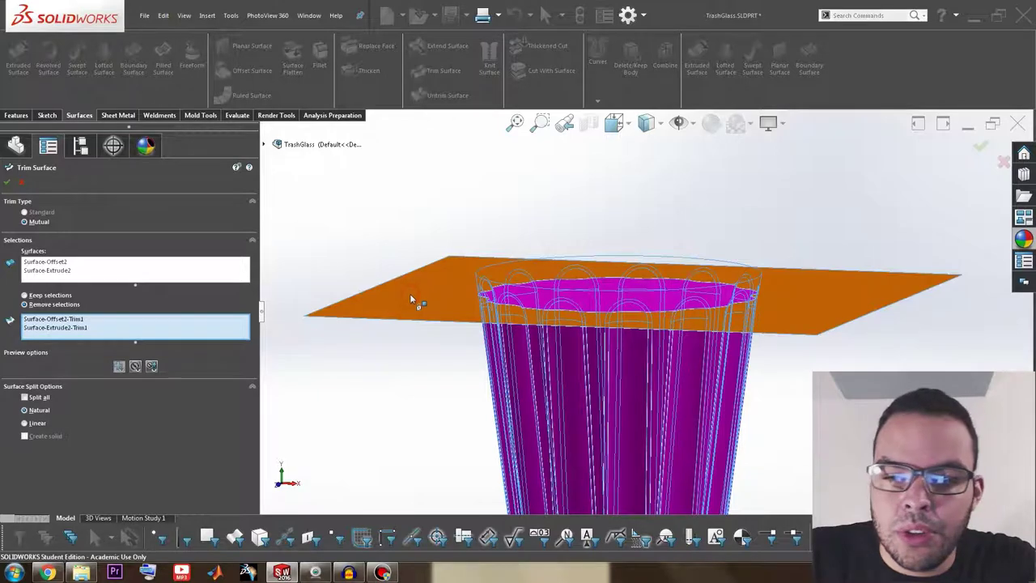
pyautogui.scroll(2, 651, 444)
pyautogui.scroll(-1, 652, 444)
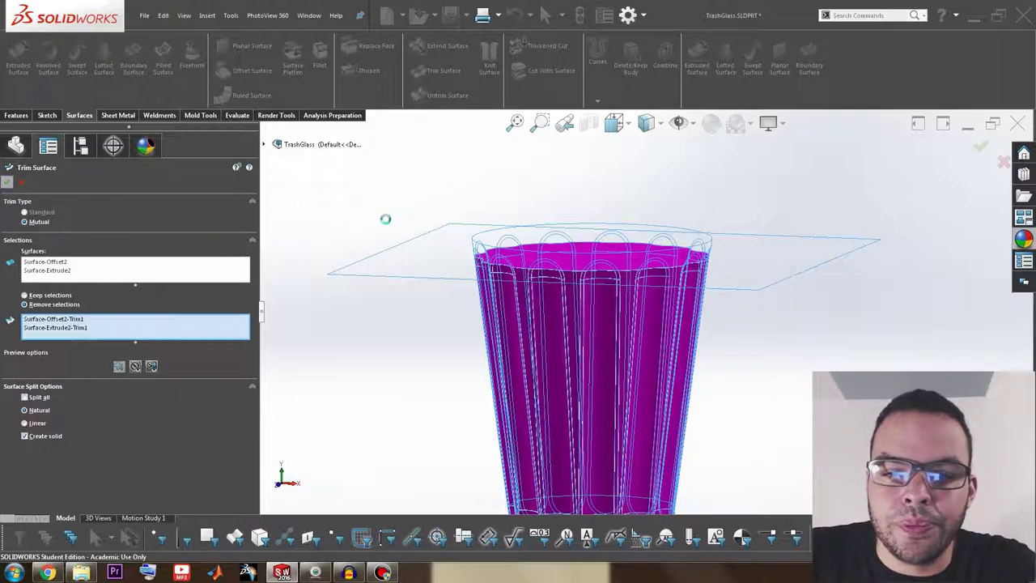
# - Apply the Organic > Liquid whisky appearance to the whole liquid body, tinting it amber
pyautogui.scroll(4, 643, 307)
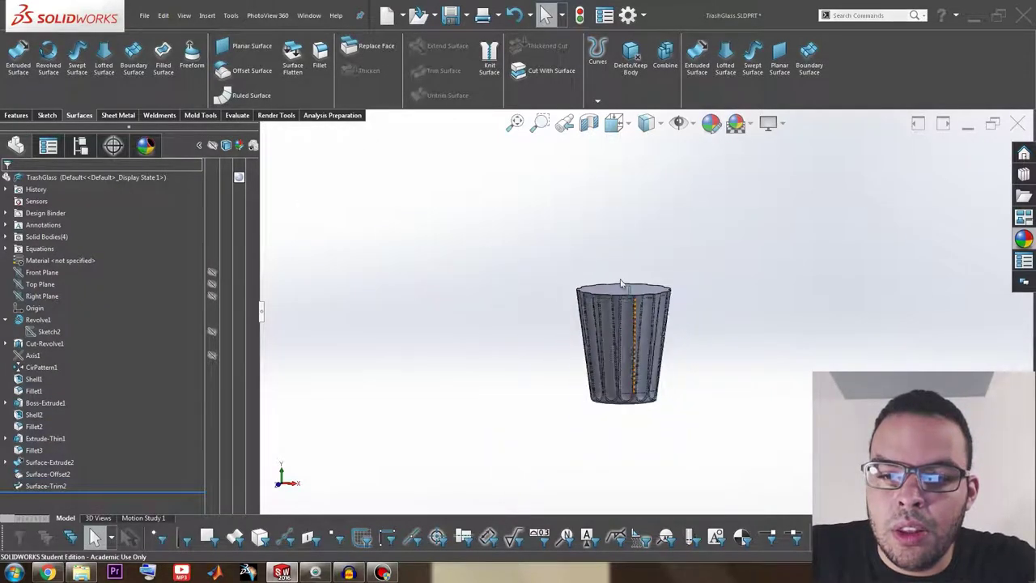
pyautogui.scroll(-3, 644, 308)
pyautogui.moveTo(626, 351); pyautogui.dragTo(680, 386, button='middle')
pyautogui.scroll(-2, 593, 387)
pyautogui.rightClick(669, 241)
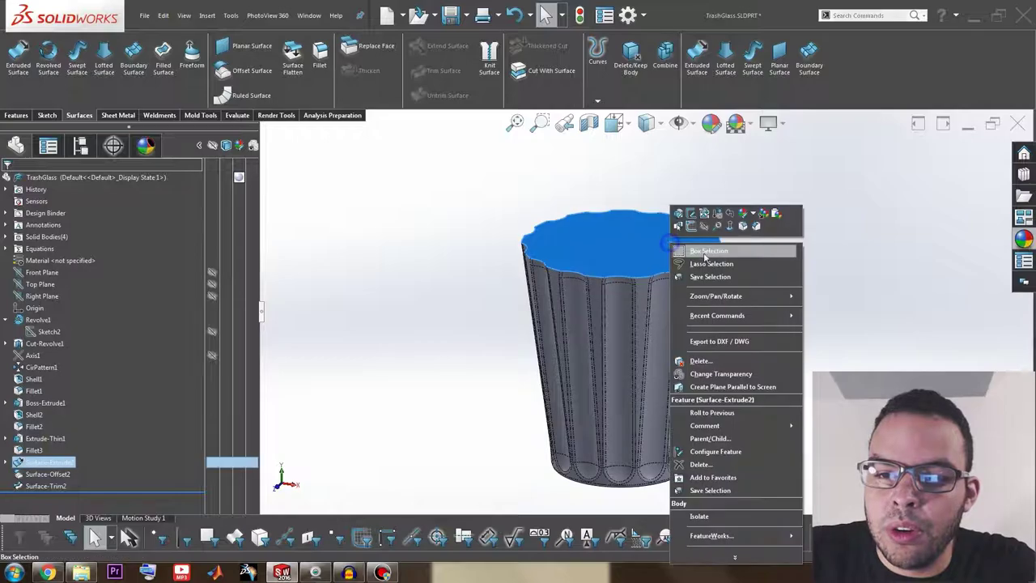
pyautogui.click(743, 214)
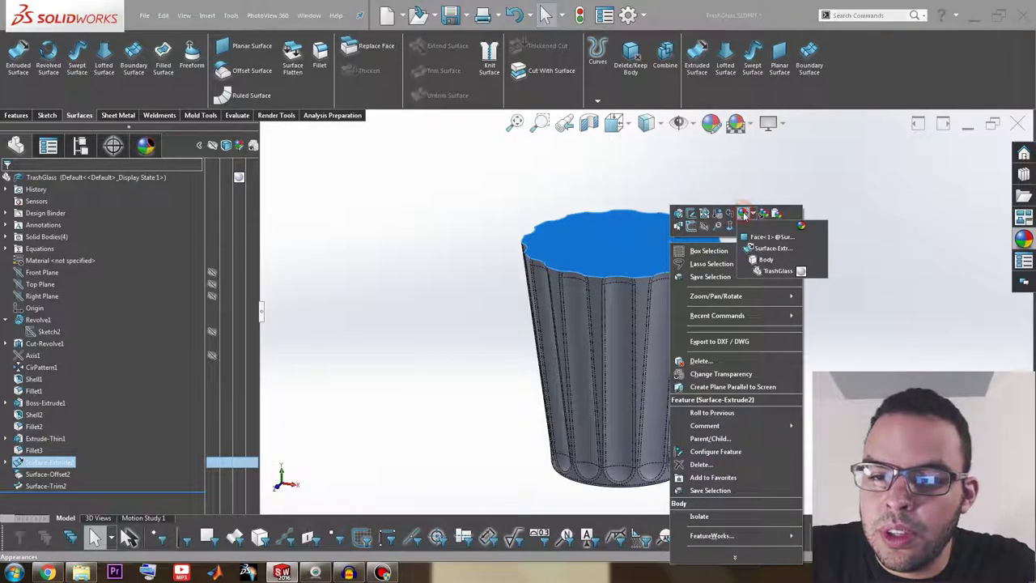
pyautogui.click(753, 259)
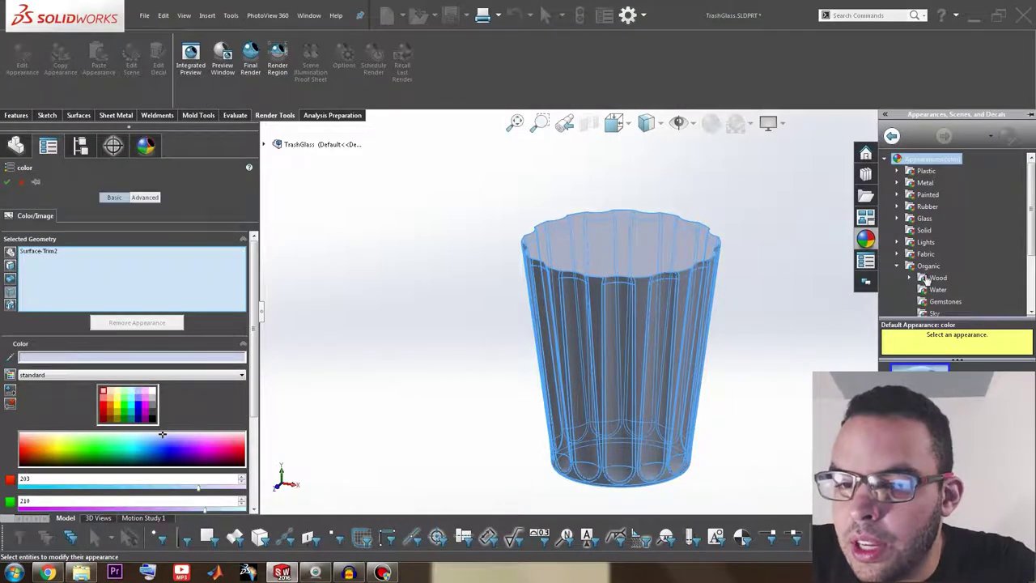
pyautogui.scroll(-3, 914, 279)
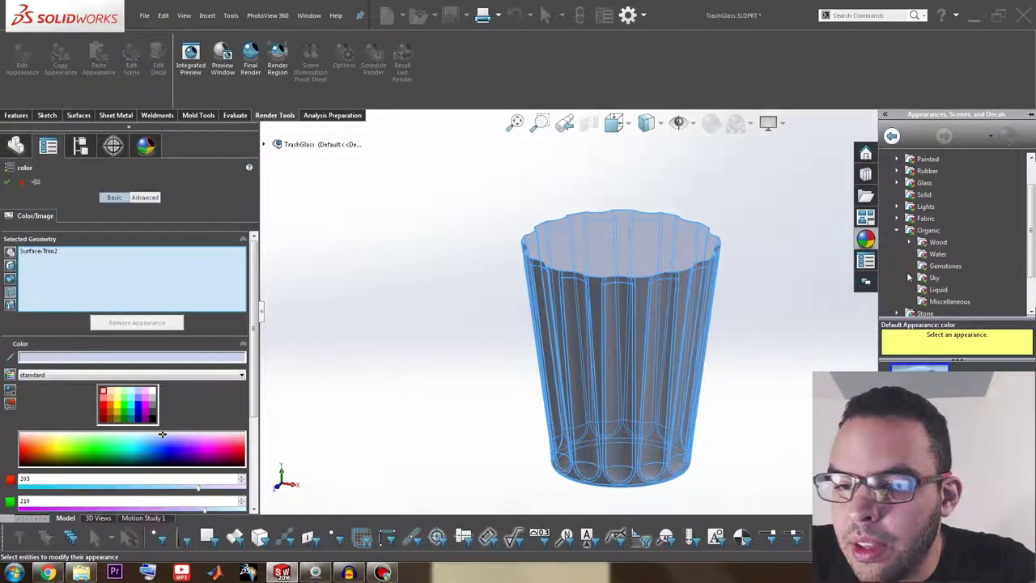
pyautogui.click(937, 289)
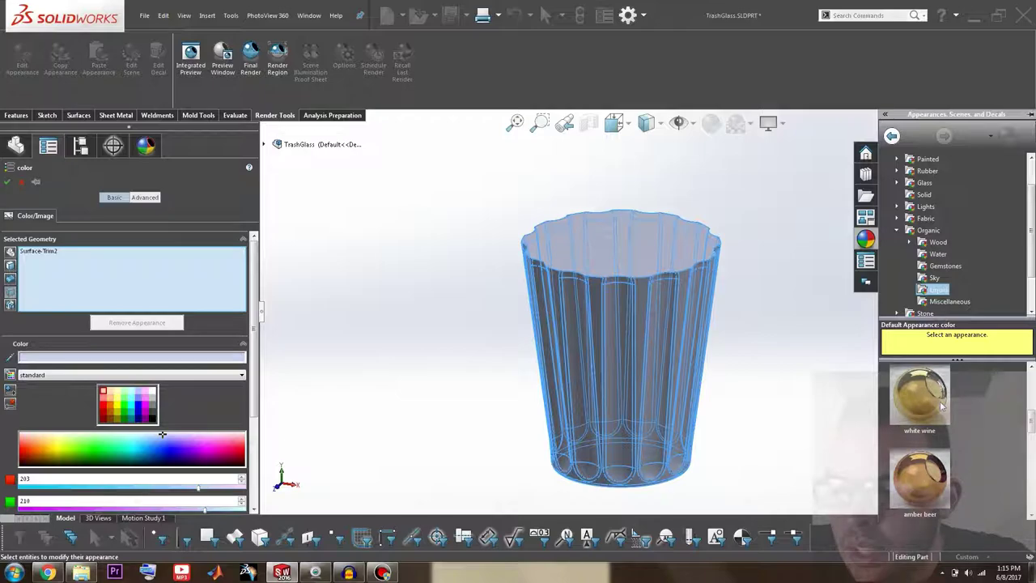
pyautogui.scroll(-2, 941, 409)
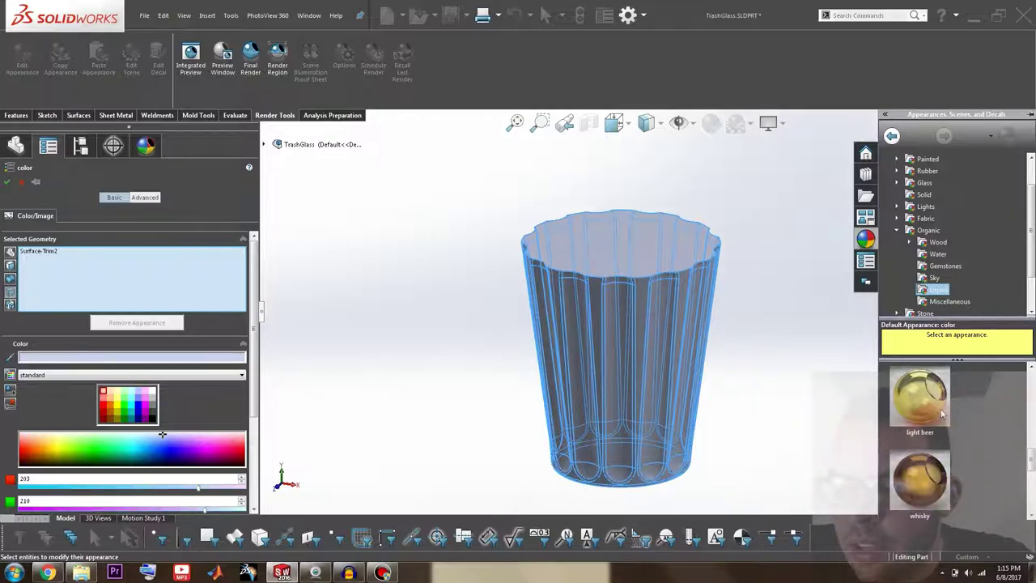
pyautogui.click(928, 471)
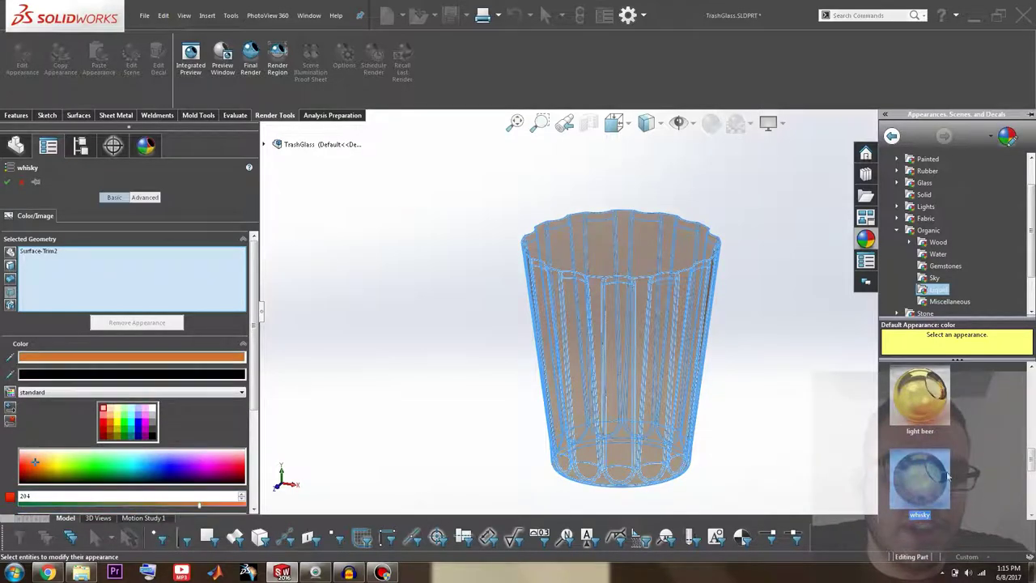
pyautogui.click(7, 183)
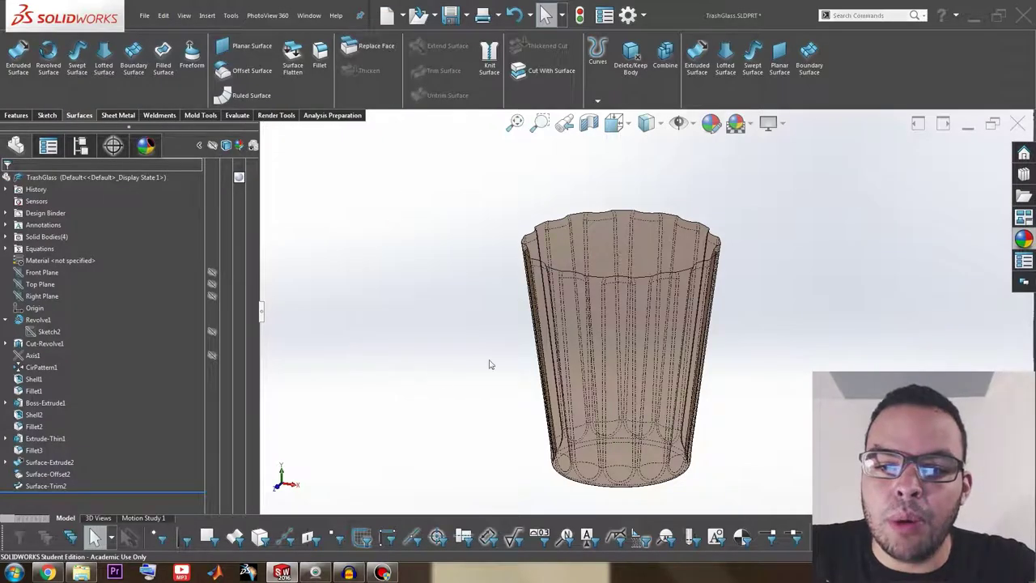
# - Hide the Fillet3 handle body from the Solid Bodies list
pyautogui.moveTo(504, 365); pyautogui.dragTo(620, 278, button='middle')
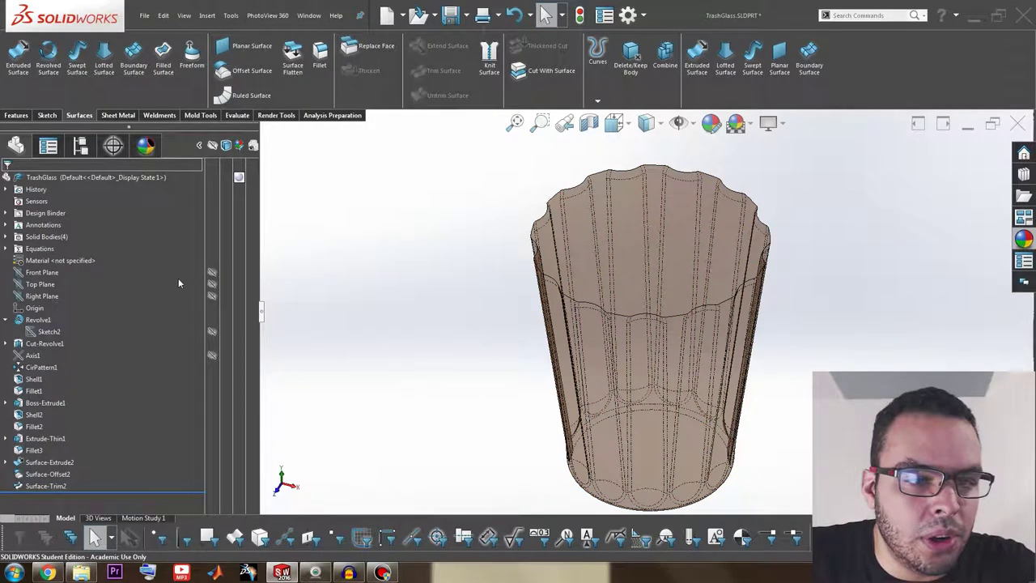
pyautogui.click(5, 236)
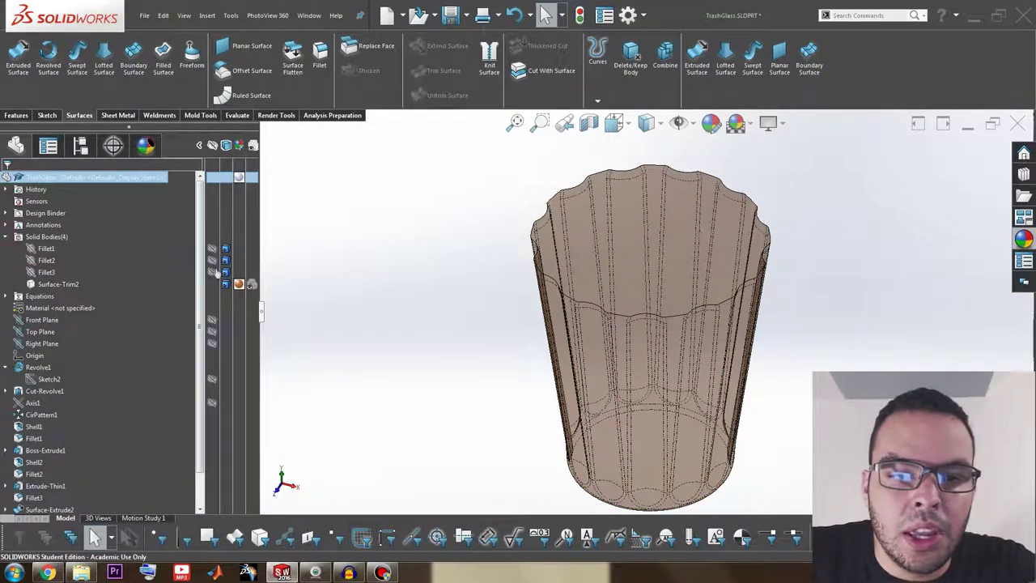
pyautogui.click(209, 272)
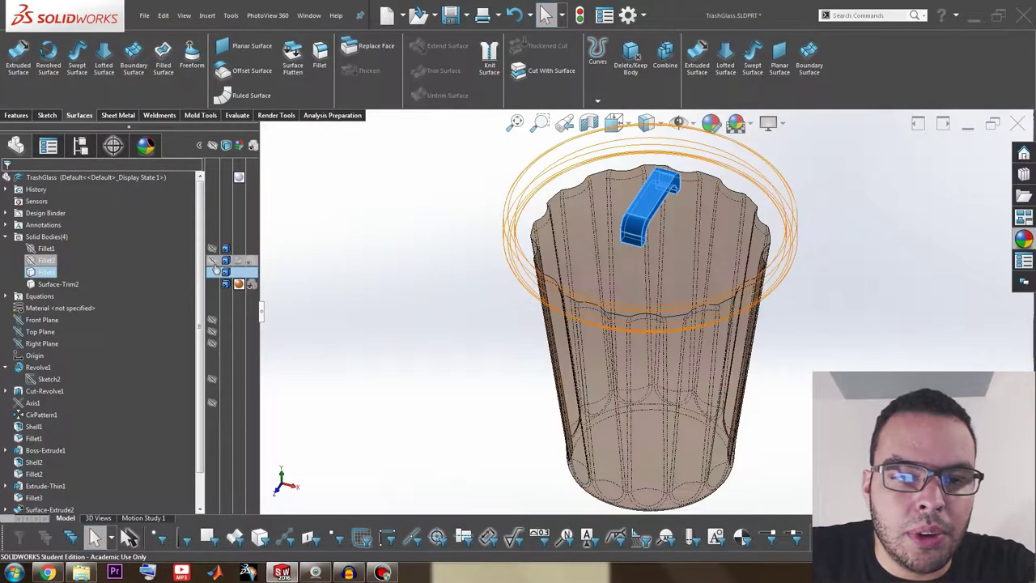
pyautogui.click(213, 272)
pyautogui.click(365, 248)
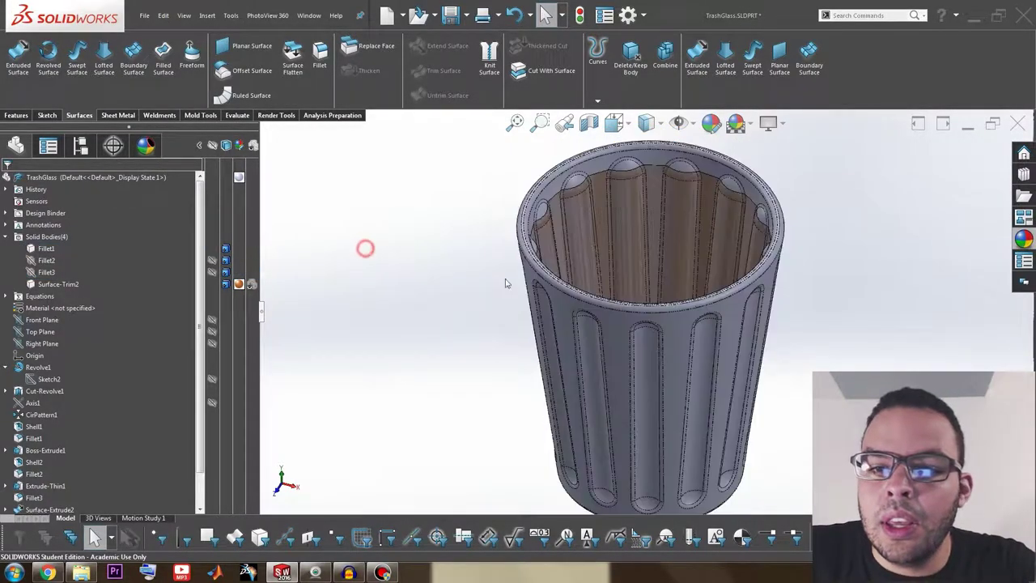
# - Hide the glass body so only the whisky liquid stays visible, then collapse Solid Bodies
pyautogui.moveTo(518, 296); pyautogui.dragTo(809, 194, button='middle')
pyautogui.scroll(2, 678, 254)
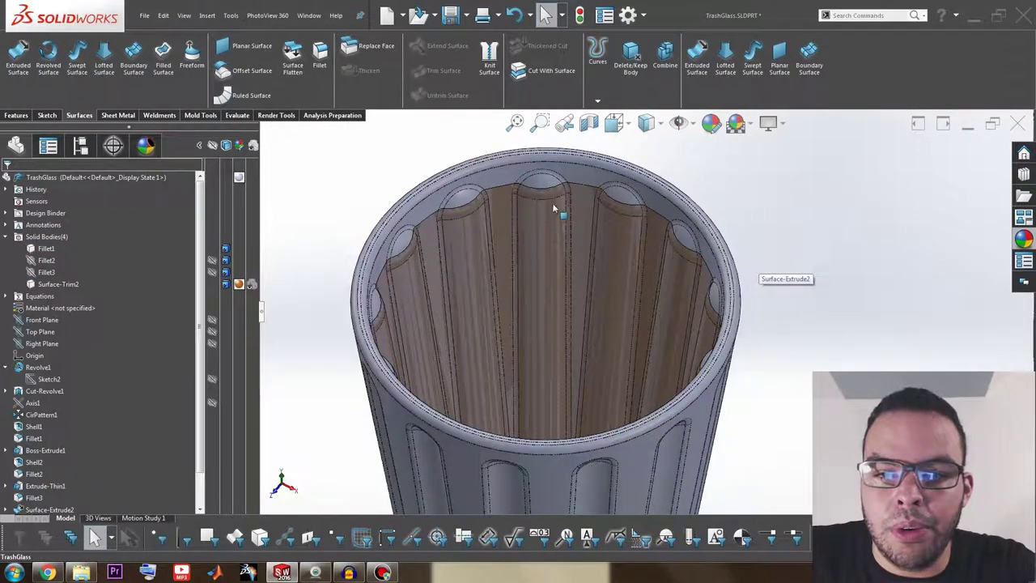
pyautogui.scroll(5, 631, 270)
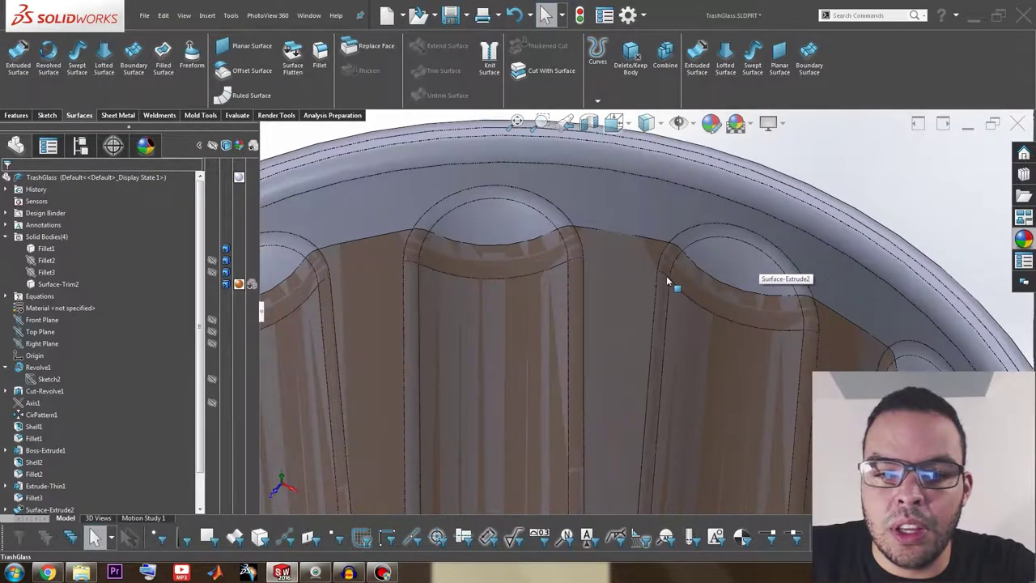
pyautogui.scroll(-5, 482, 319)
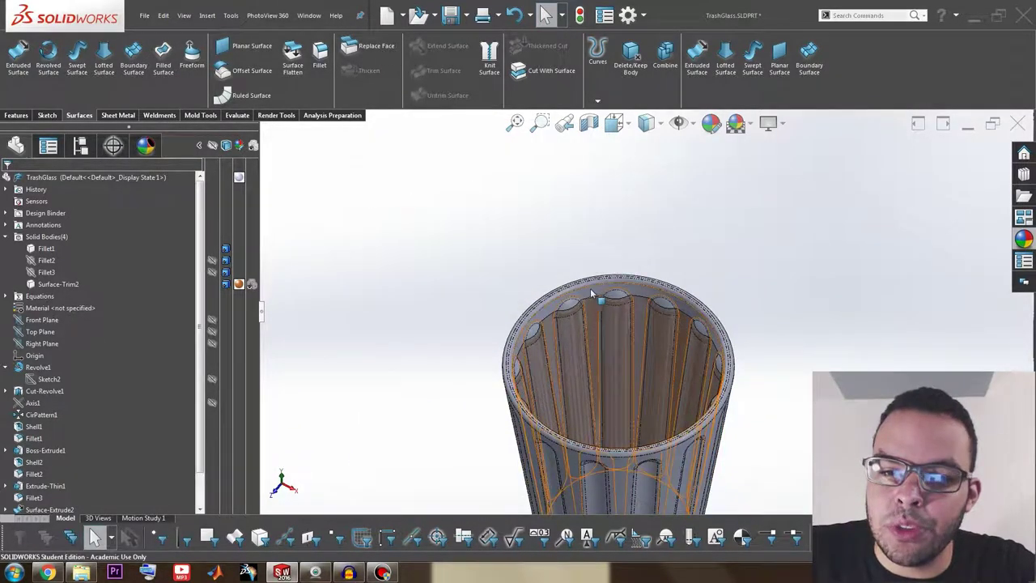
pyautogui.click(633, 277)
pyautogui.click(635, 256)
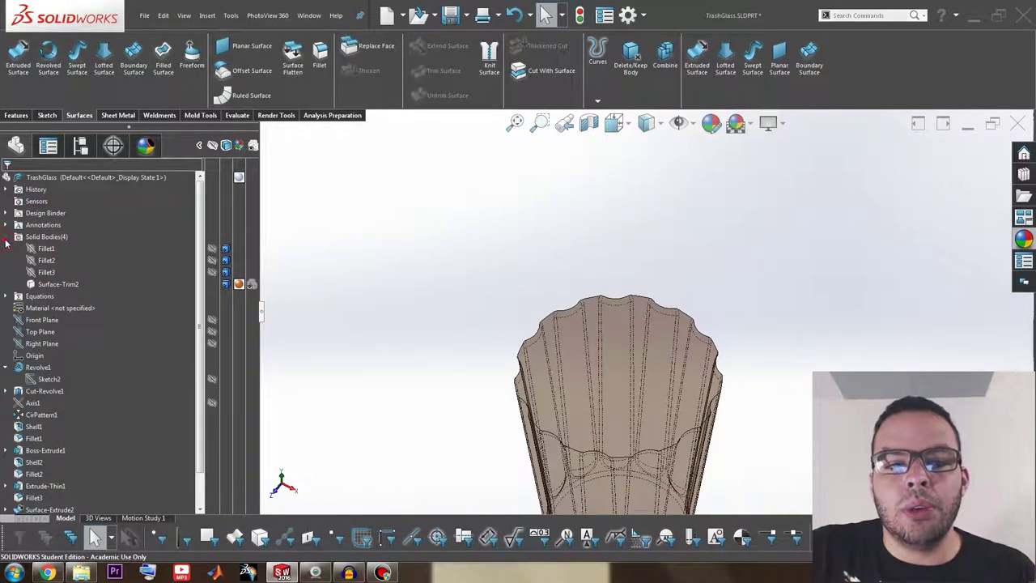
pyautogui.click(5, 237)
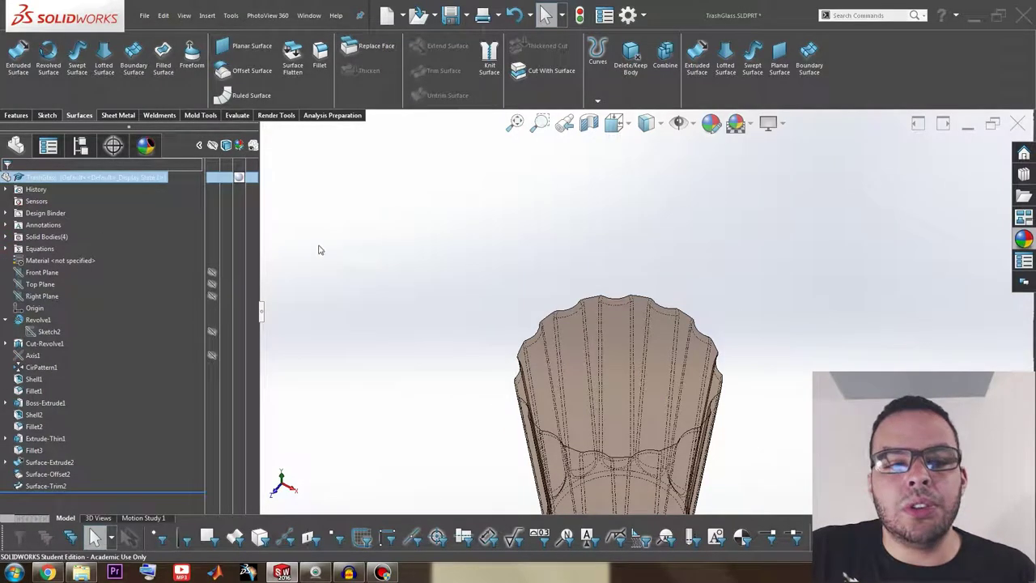
# - Add a Mass Properties Volume sensor on the liquid body, reading 0.195332865 pt
pyautogui.click(243, 115)
pyautogui.scroll(-1, 570, 417)
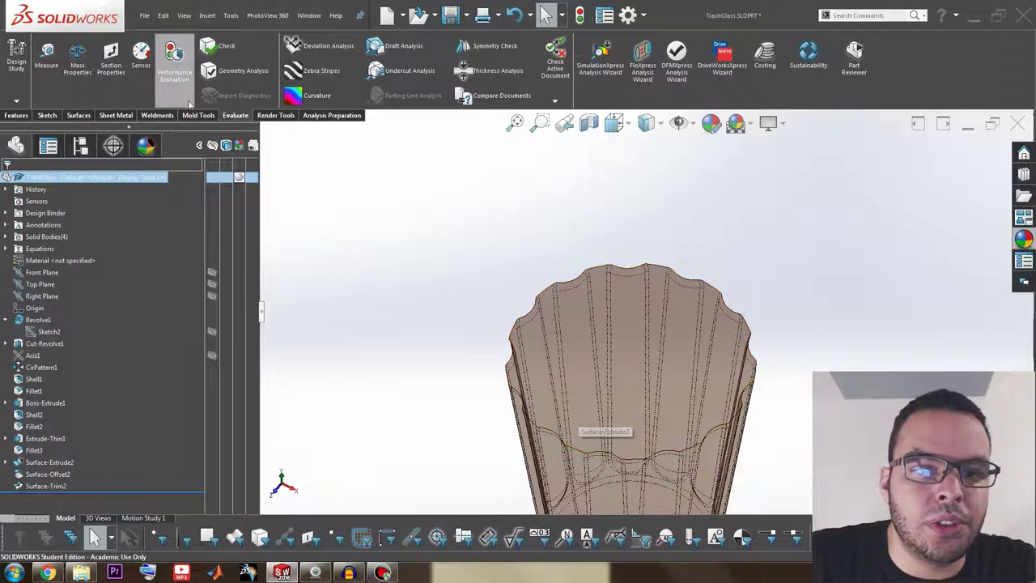
pyautogui.click(141, 55)
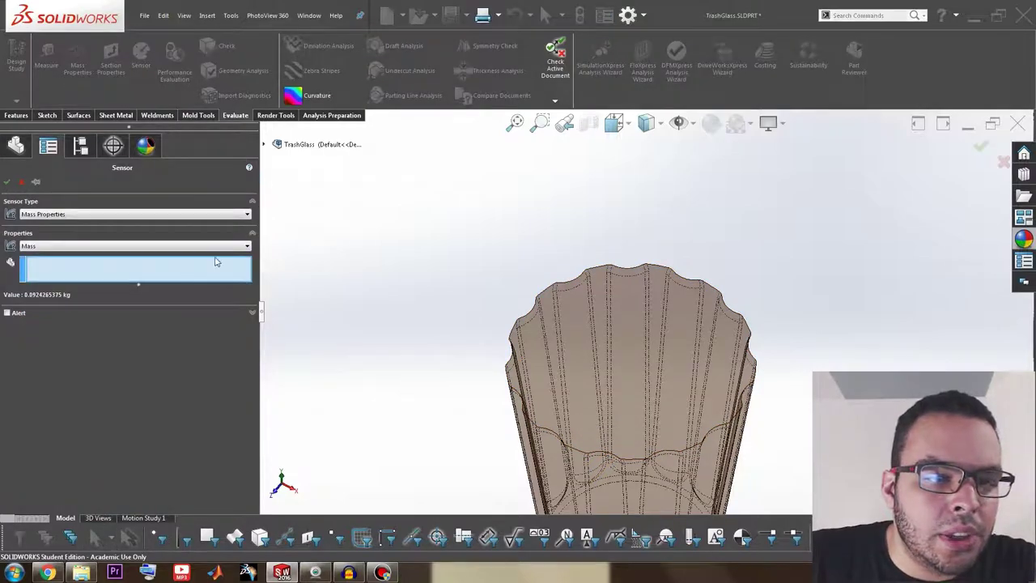
pyautogui.click(38, 215)
pyautogui.click(37, 214)
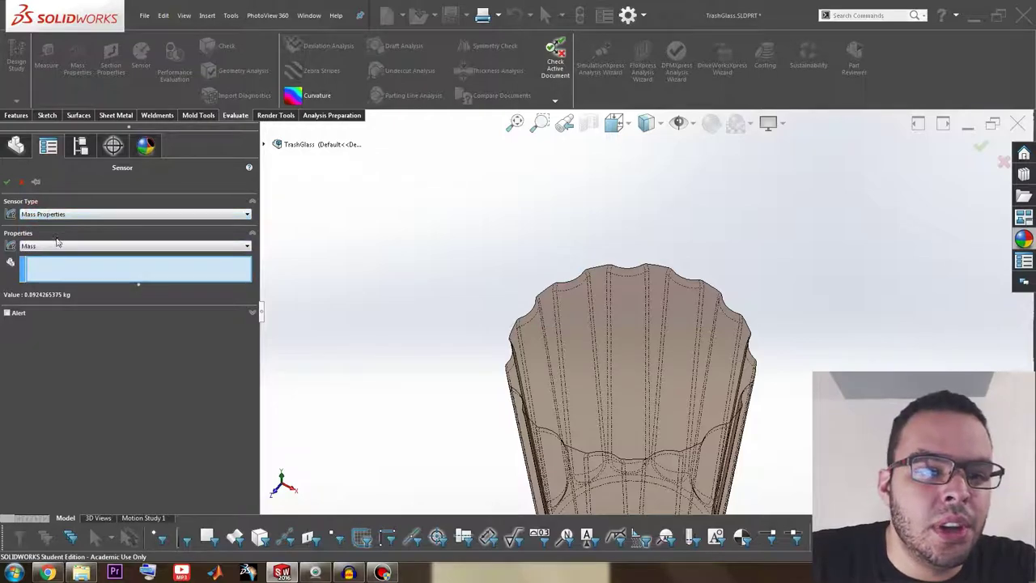
pyautogui.click(41, 246)
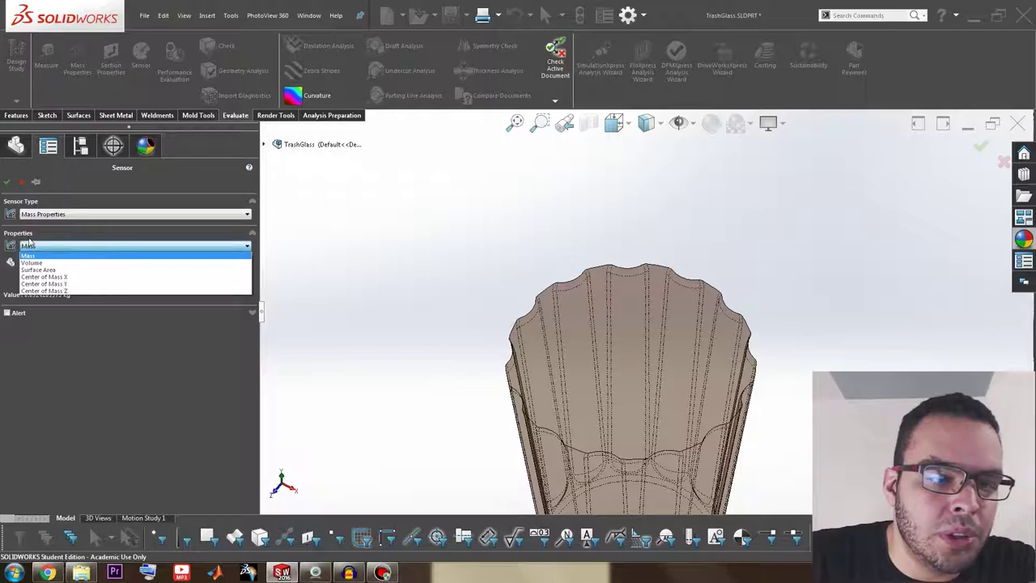
pyautogui.click(38, 264)
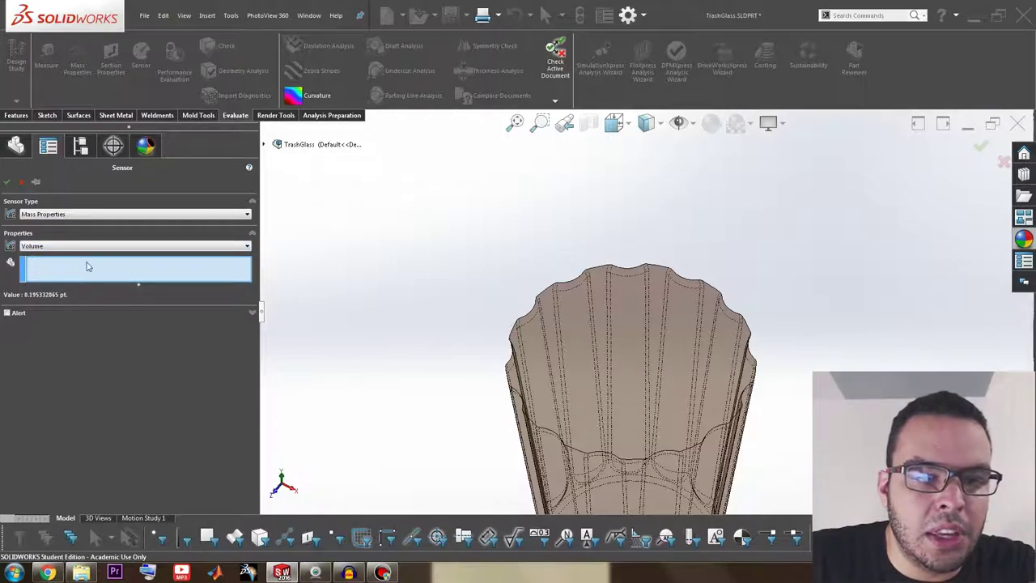
pyautogui.click(602, 340)
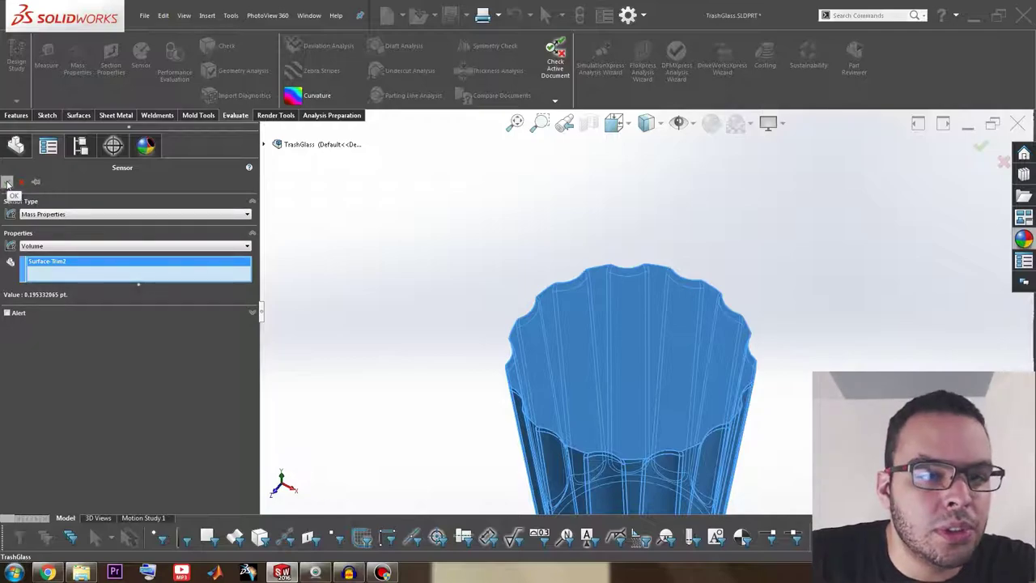
pyautogui.click(7, 185)
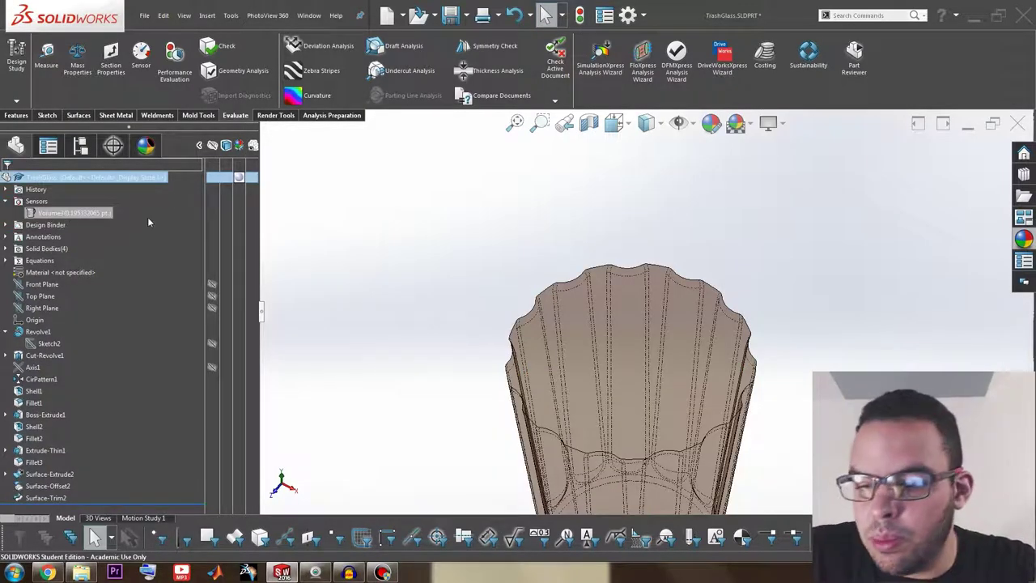
# - Set the document's per-unit volume to US gallons so the sensor reads 0.0244165081 gal
pyautogui.click(972, 557)
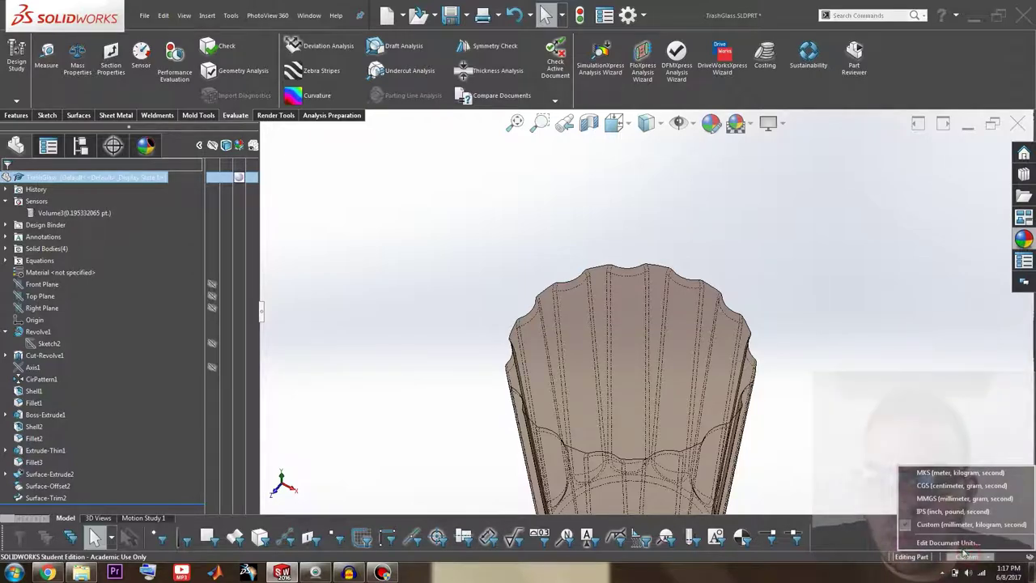
pyautogui.click(930, 545)
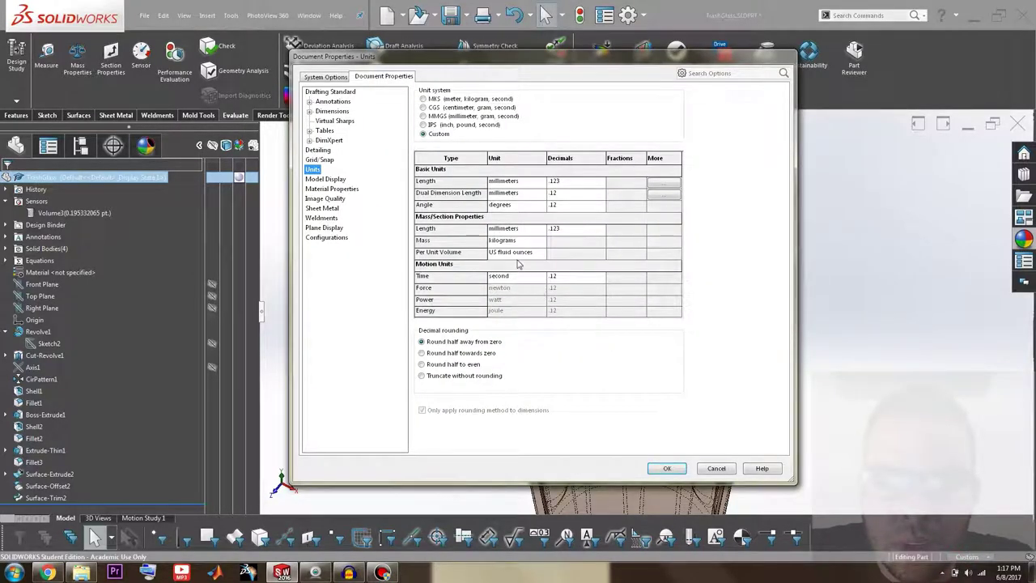
pyautogui.click(510, 252)
pyautogui.click(513, 252)
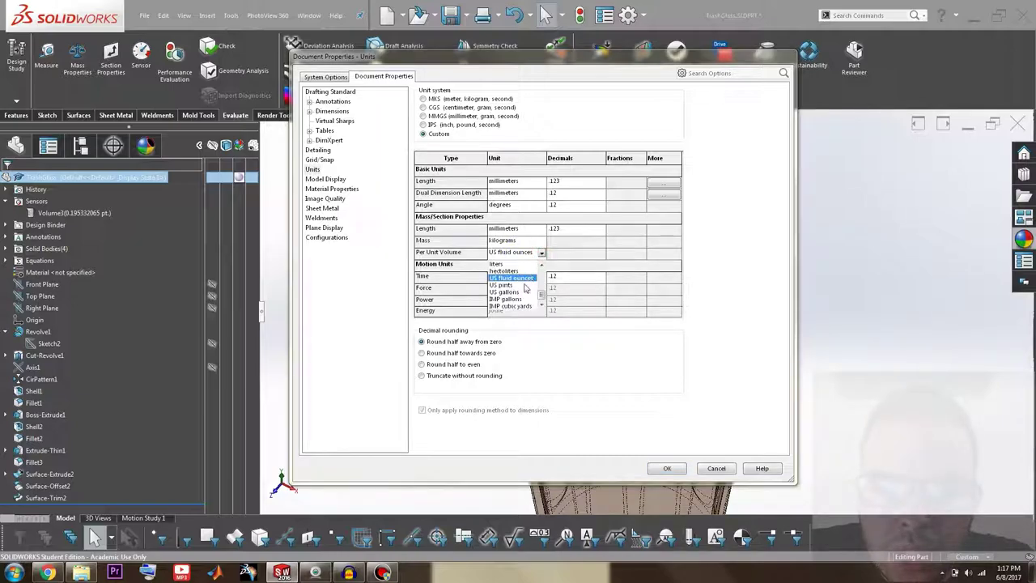
pyautogui.click(521, 291)
pyautogui.click(541, 253)
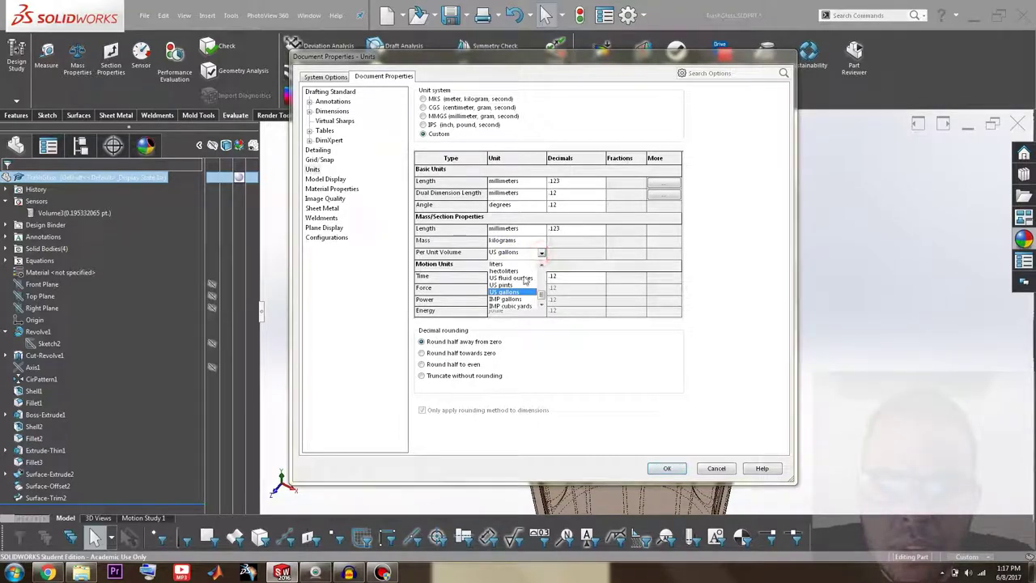
pyautogui.click(525, 280)
pyautogui.click(540, 252)
pyautogui.click(516, 279)
pyautogui.click(541, 253)
pyautogui.click(500, 291)
pyautogui.click(665, 469)
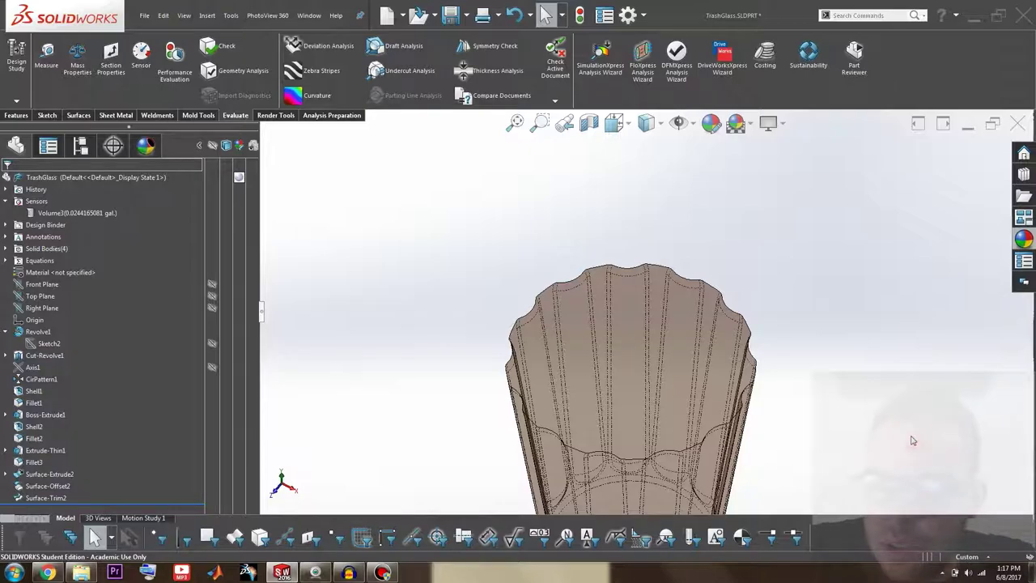
# - Reopen the document units settings and bring up the volume unit list again
pyautogui.click(992, 556)
pyautogui.click(931, 549)
pyautogui.click(508, 251)
pyautogui.click(541, 253)
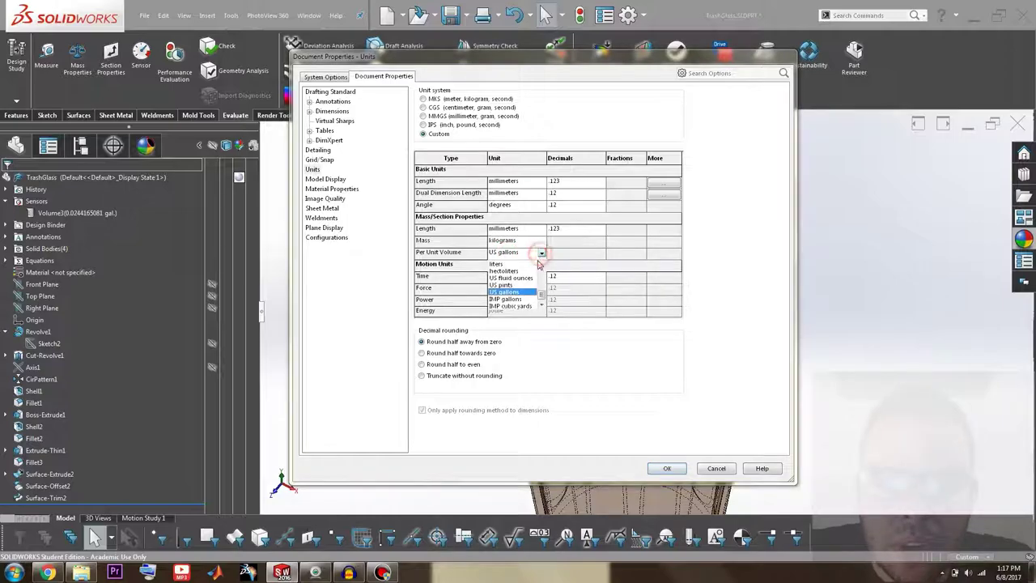
# - Switch volume units to US fluid ounces so the sensor reads 3.12531304 fl. oz
pyautogui.click(509, 278)
pyautogui.click(662, 469)
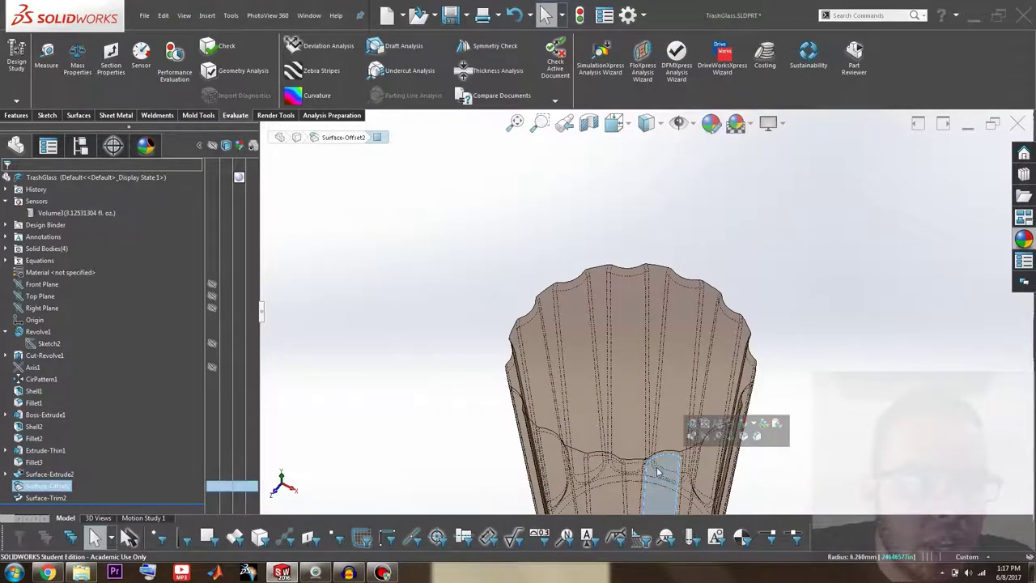
pyautogui.click(393, 287)
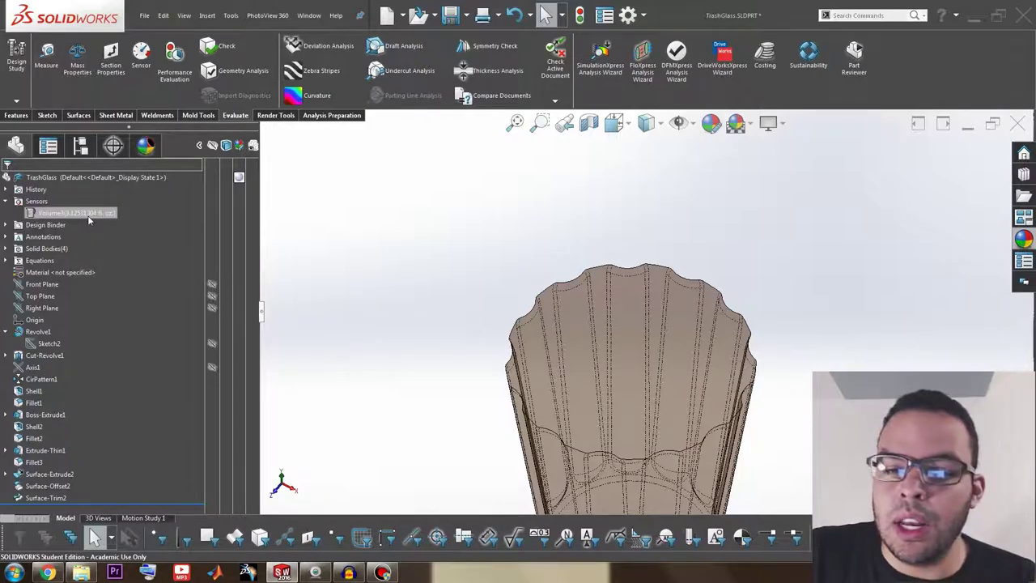
pyautogui.click(387, 228)
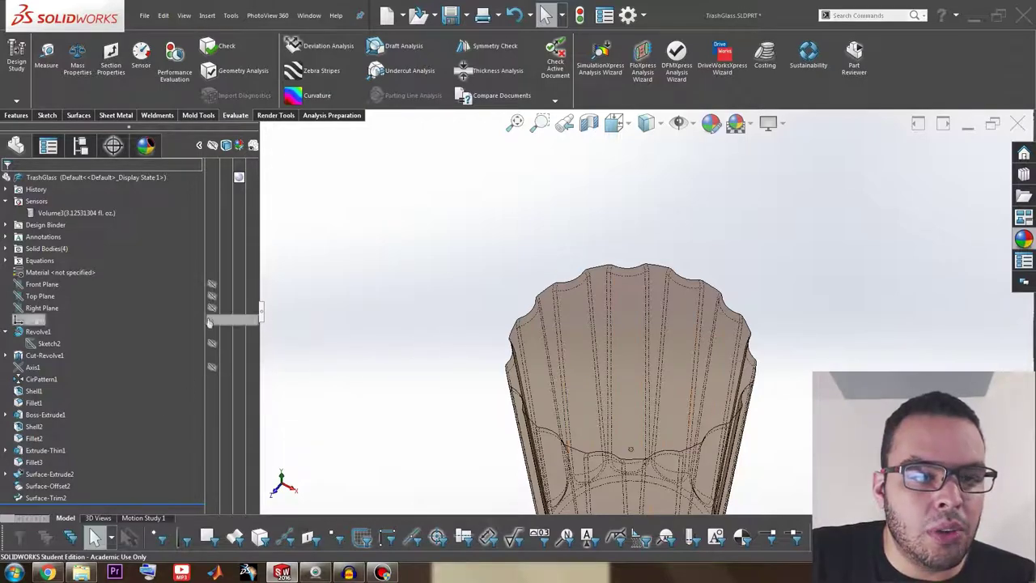
# - Expand the Equations folder to list "H"=70, "a"=7.5 and "d"=41
pyautogui.click(7, 260)
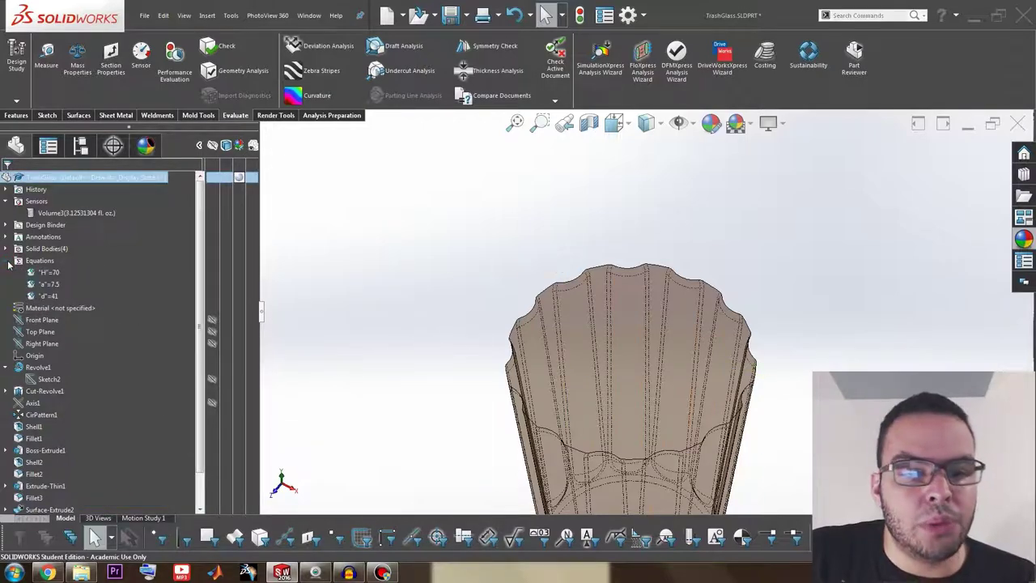
pyautogui.click(7, 260)
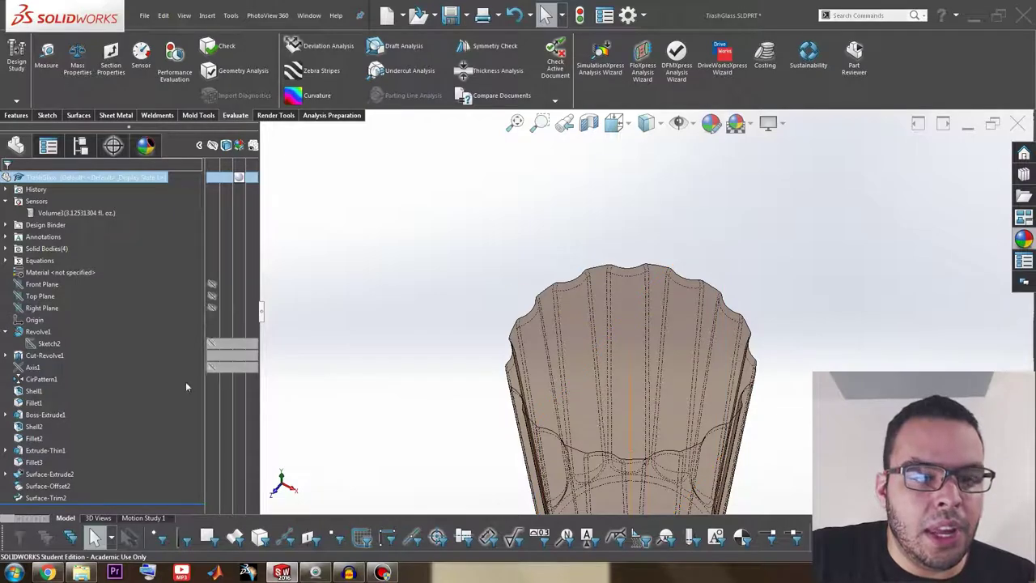
pyautogui.click(6, 260)
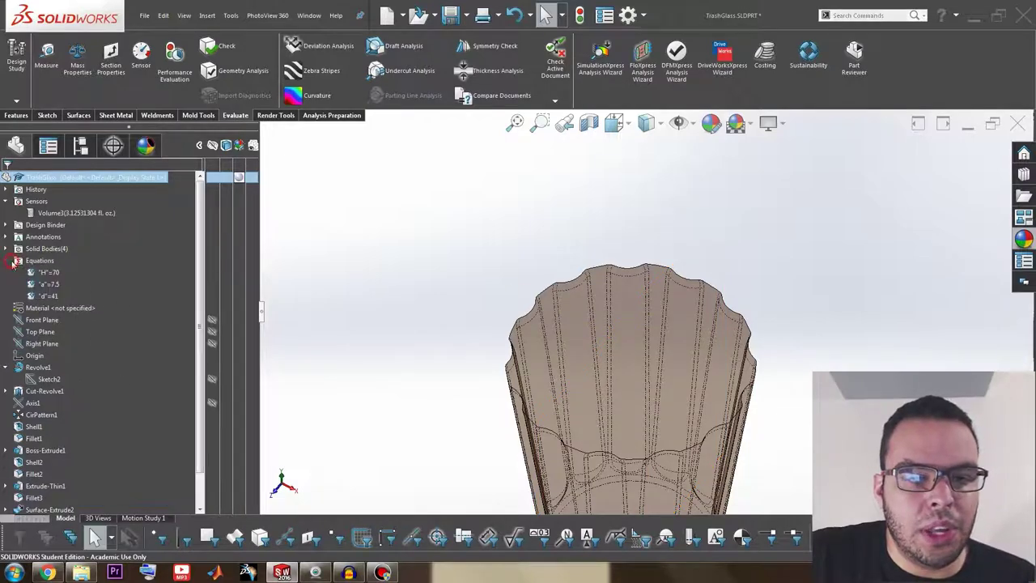
pyautogui.click(55, 276)
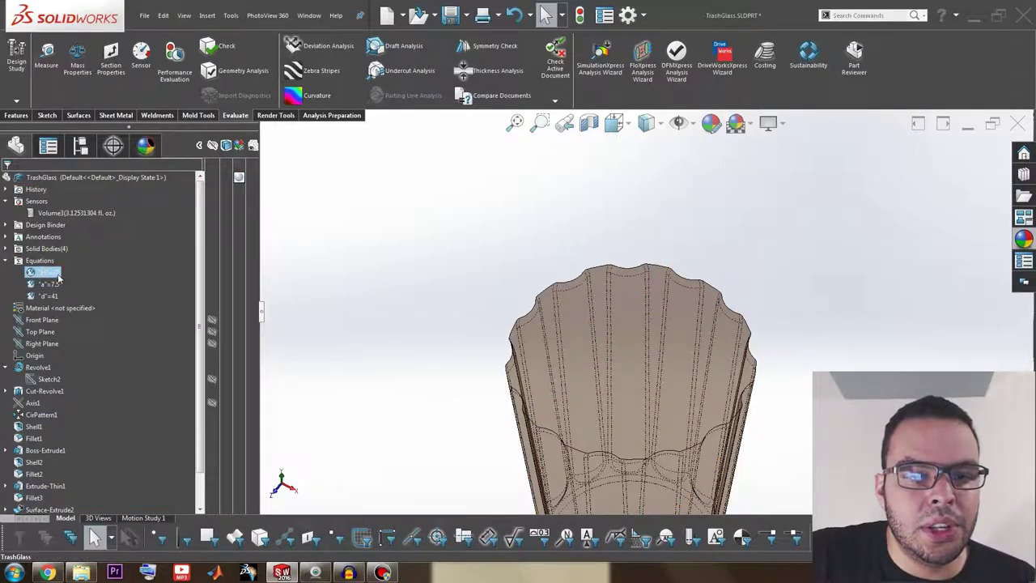
pyautogui.keyDown('ctrl'); pyautogui.click(49, 285); pyautogui.keyUp('ctrl')
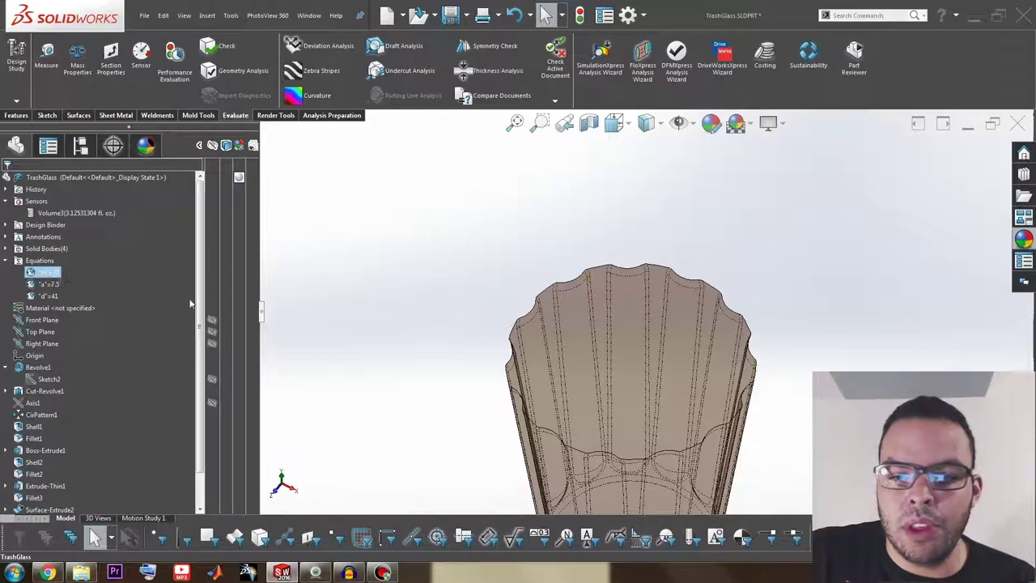
pyautogui.scroll(3, 705, 440)
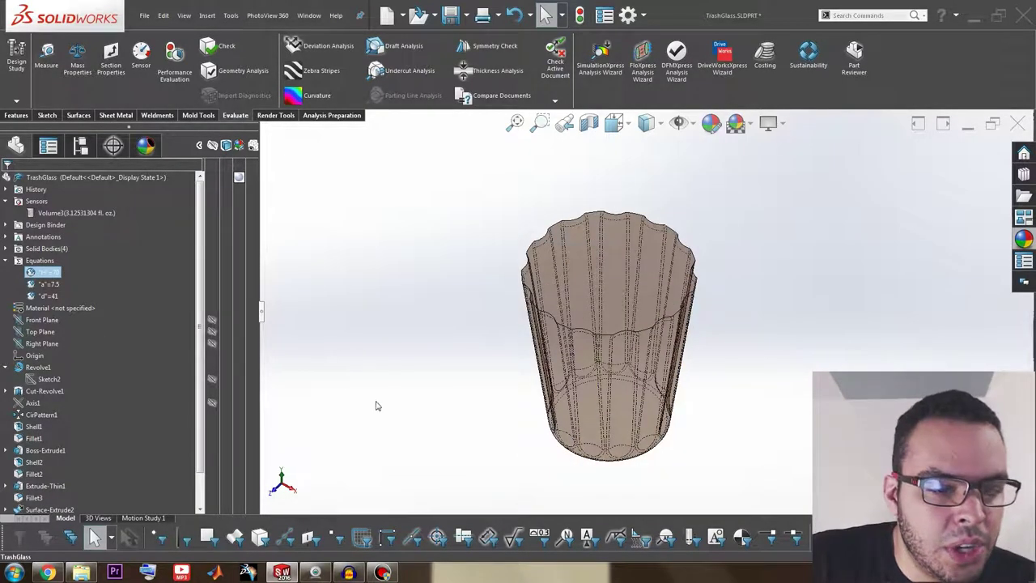
pyautogui.scroll(-1, 104, 413)
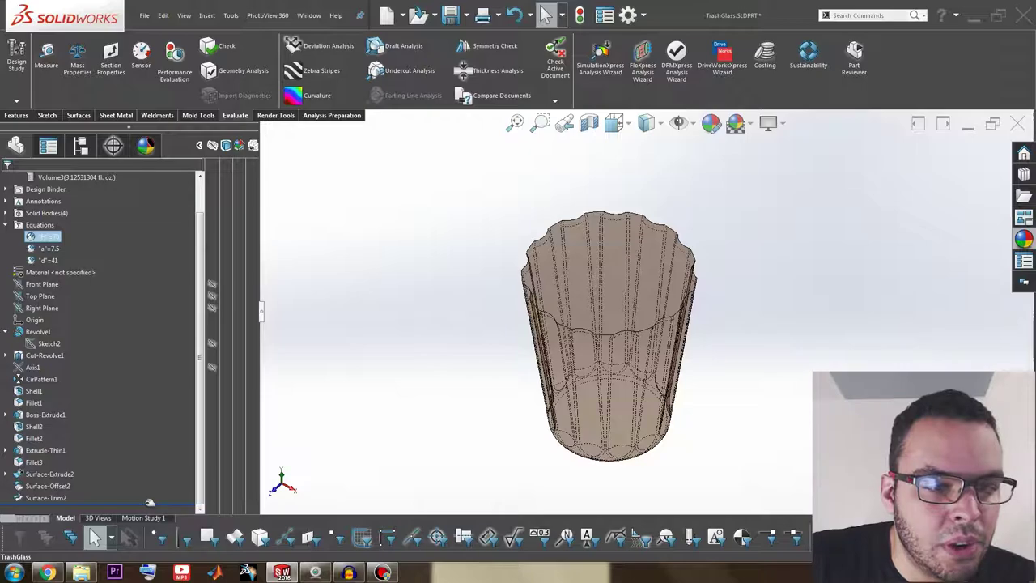
# - Roll the tree back to just after Revolve1 and show the plain revolved glass body
pyautogui.moveTo(150, 502)
pyautogui.mouseDown()
pyautogui.moveTo(138, 468)
pyautogui.moveTo(134, 348)
pyautogui.mouseUp()
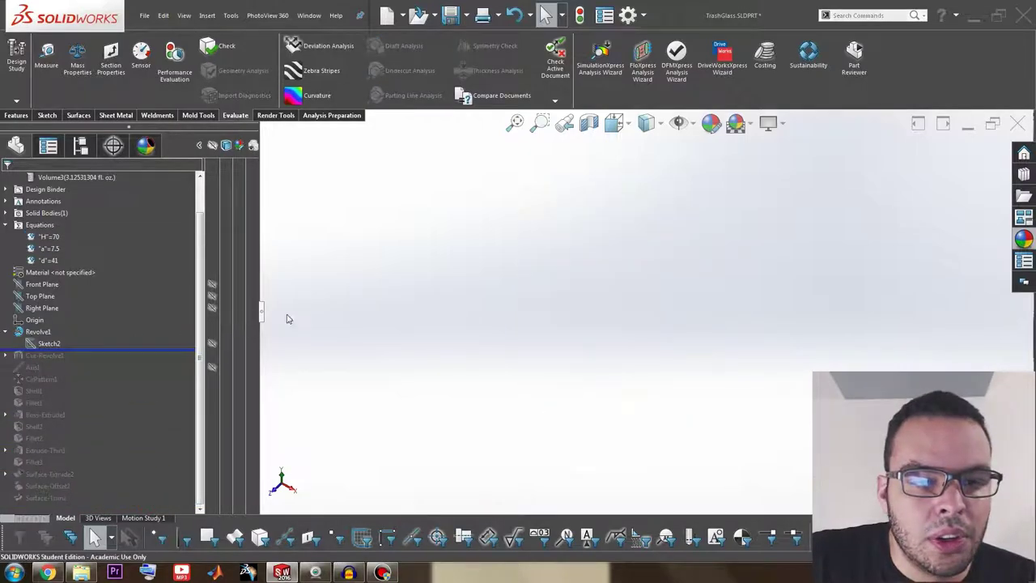
pyautogui.click(52, 334)
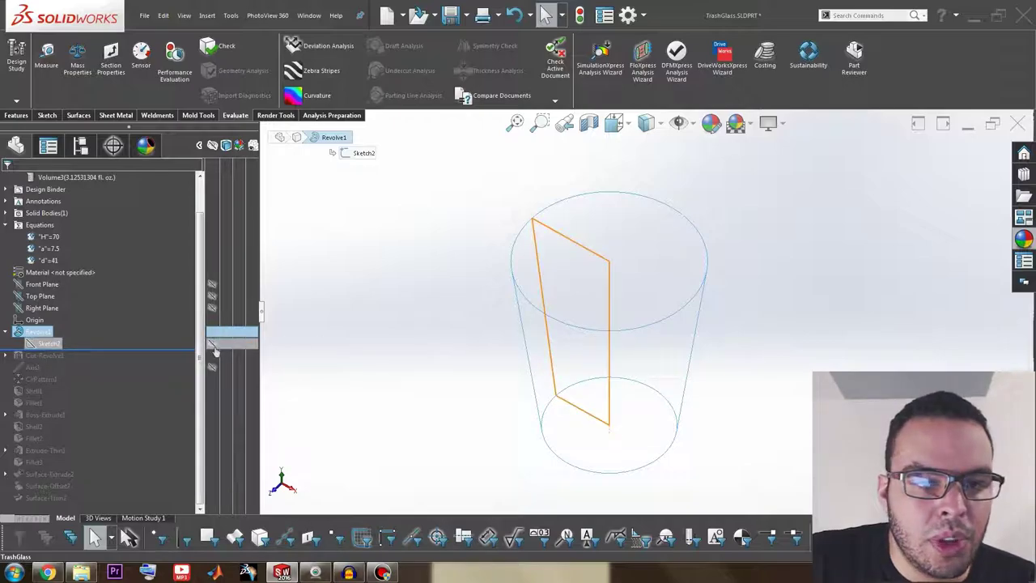
pyautogui.click(369, 338)
pyautogui.scroll(1, 156, 248)
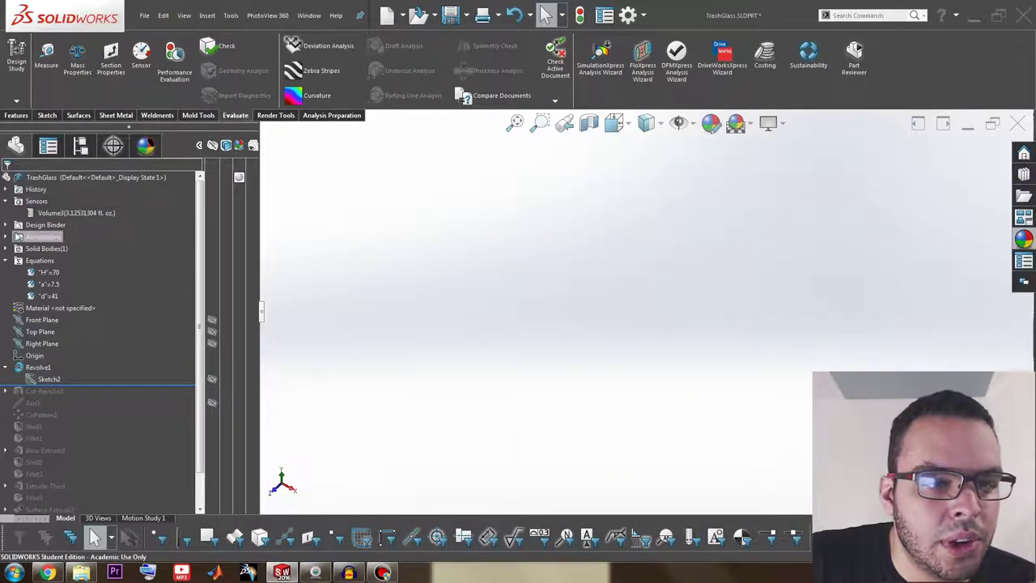
pyautogui.click(5, 248)
pyautogui.click(51, 260)
pyautogui.click(358, 351)
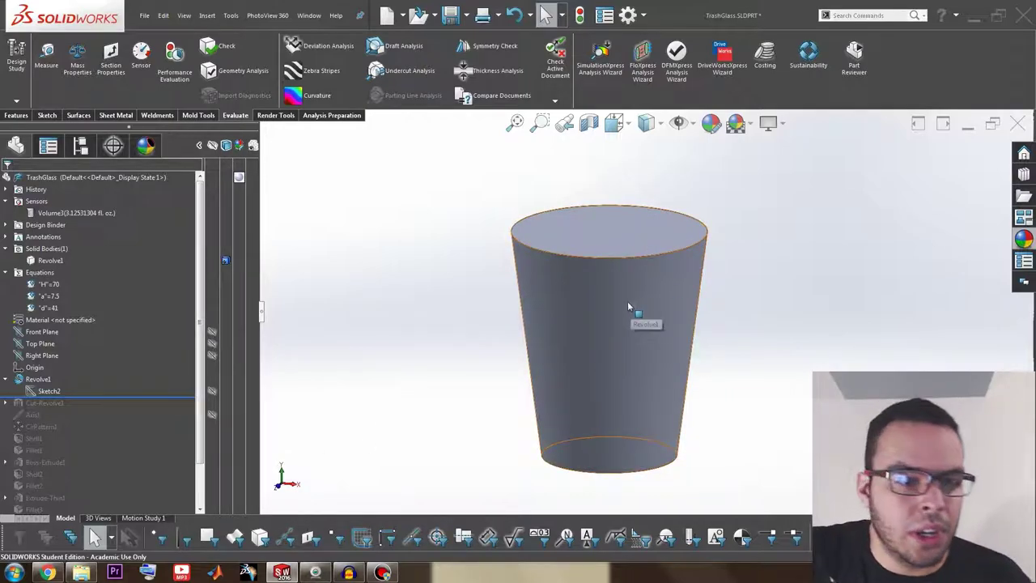
pyautogui.click(38, 381)
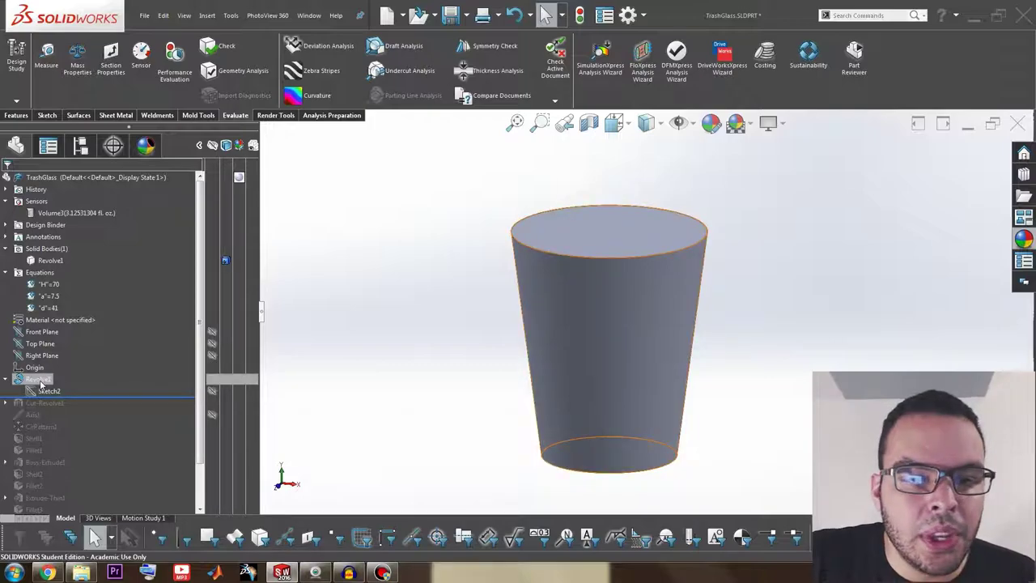
# - Reposition Sketch2's 70, Ø41 and 7.50° dimensions and exit, rebuilding the cup at 4.74036651 fl. oz
pyautogui.click(47, 390)
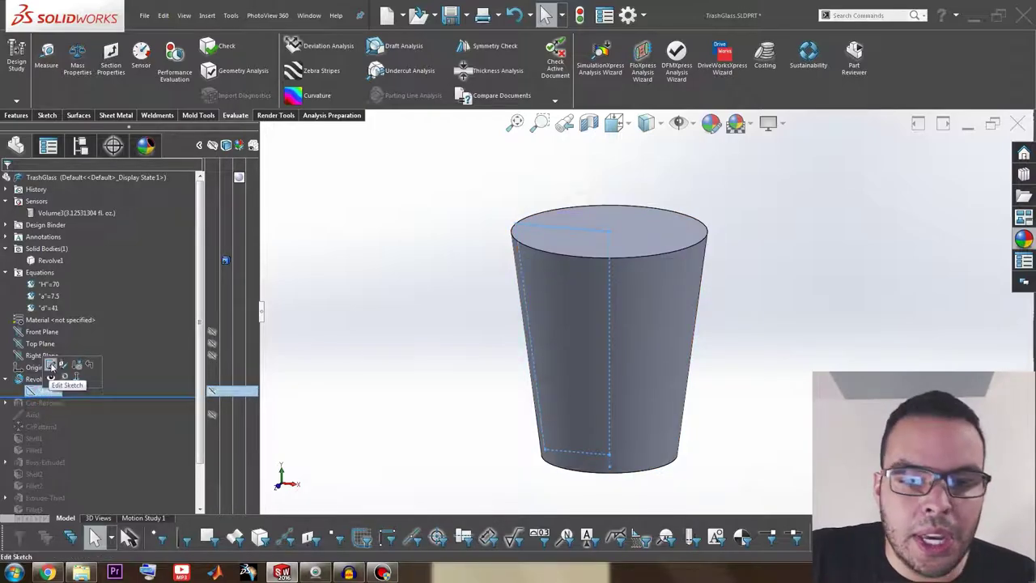
pyautogui.click(51, 366)
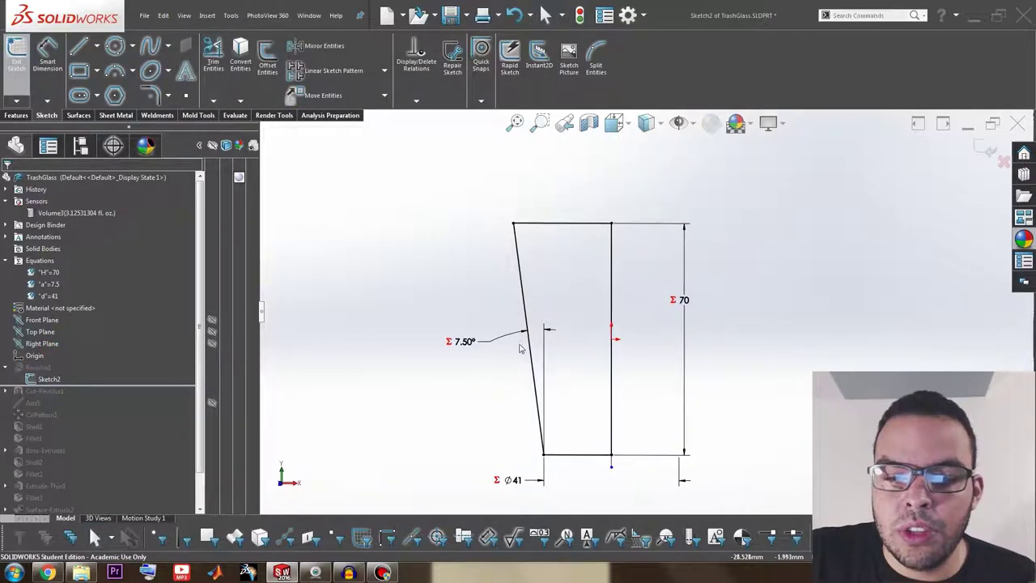
pyautogui.moveTo(684, 301); pyautogui.dragTo(660, 336)
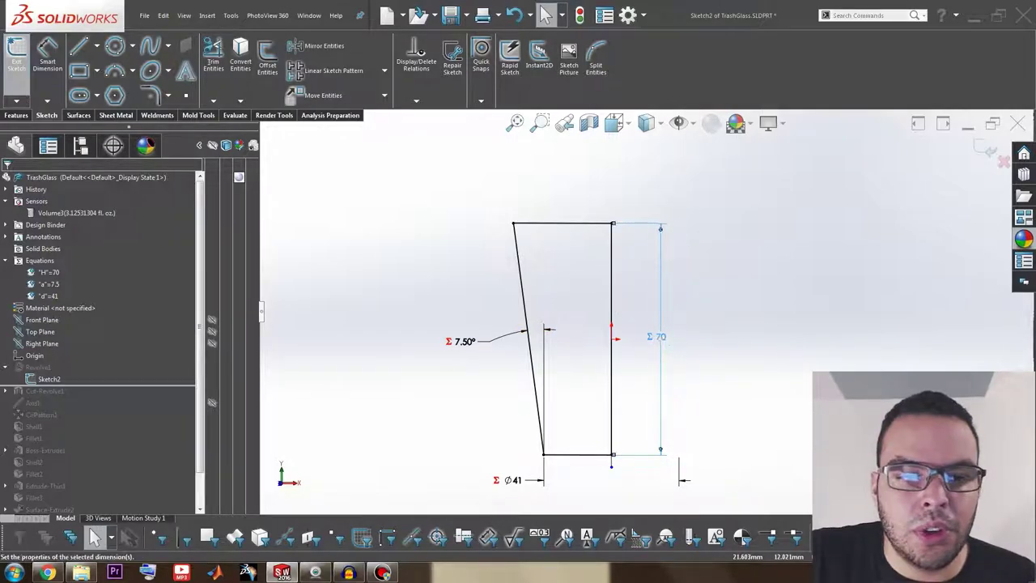
pyautogui.click(370, 273)
pyautogui.moveTo(510, 484)
pyautogui.mouseDown()
pyautogui.moveTo(513, 475)
pyautogui.moveTo(483, 479)
pyautogui.moveTo(488, 467)
pyautogui.moveTo(510, 475)
pyautogui.moveTo(502, 484)
pyautogui.moveTo(494, 472)
pyautogui.mouseUp()
pyautogui.click(479, 446)
pyautogui.click(494, 408)
pyautogui.moveTo(475, 342); pyautogui.dragTo(491, 356)
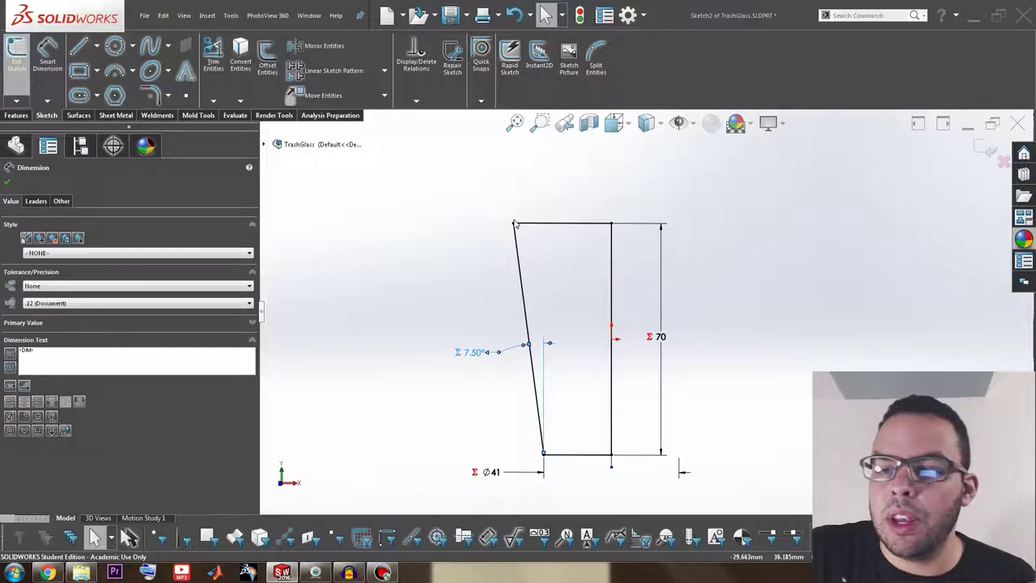
pyautogui.click(779, 243)
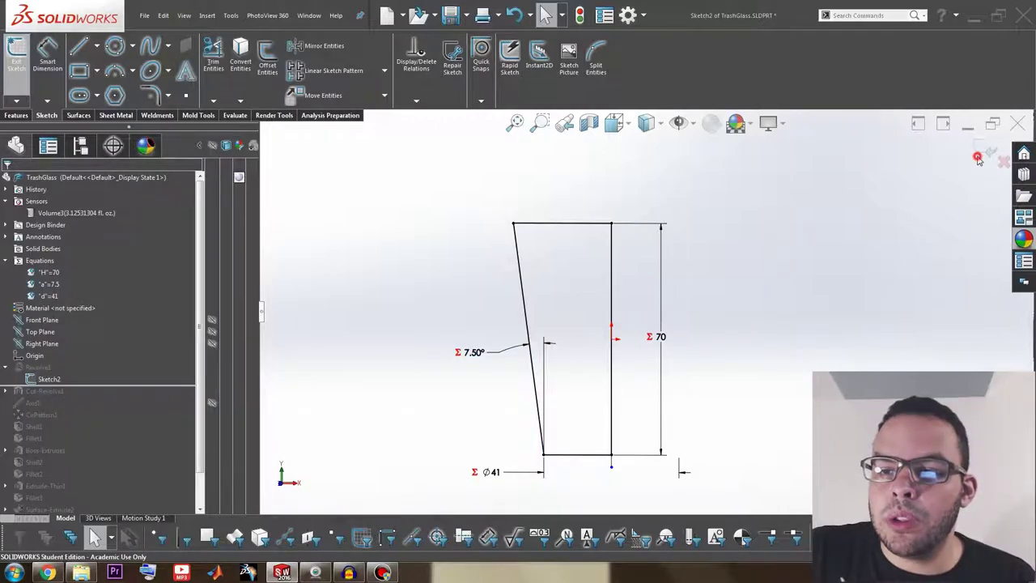
pyautogui.click(978, 157)
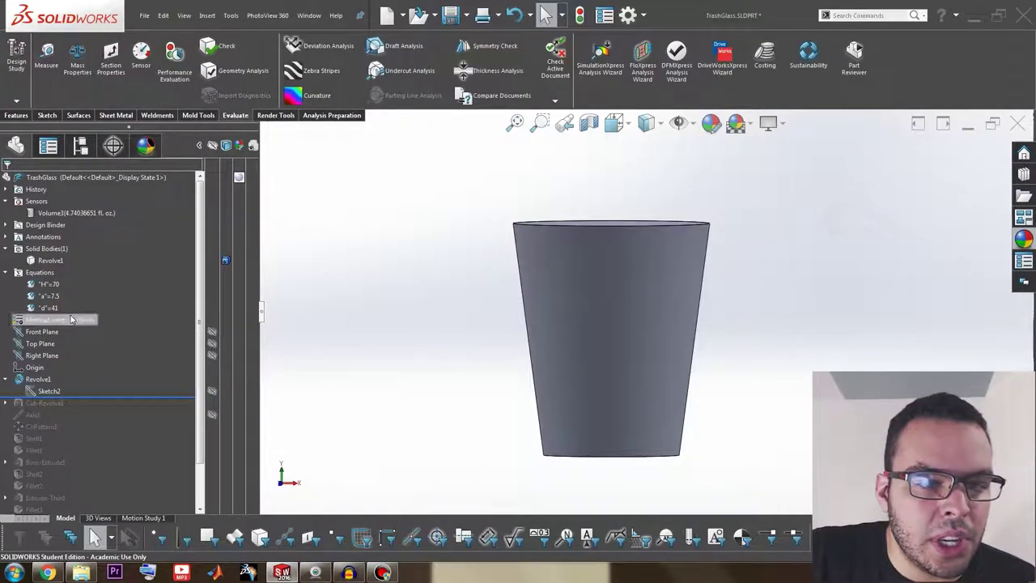
# - Change global variable d from 41 to 40 in Manage Equations, giving 4.55552135 fl. oz
pyautogui.rightClick(44, 308)
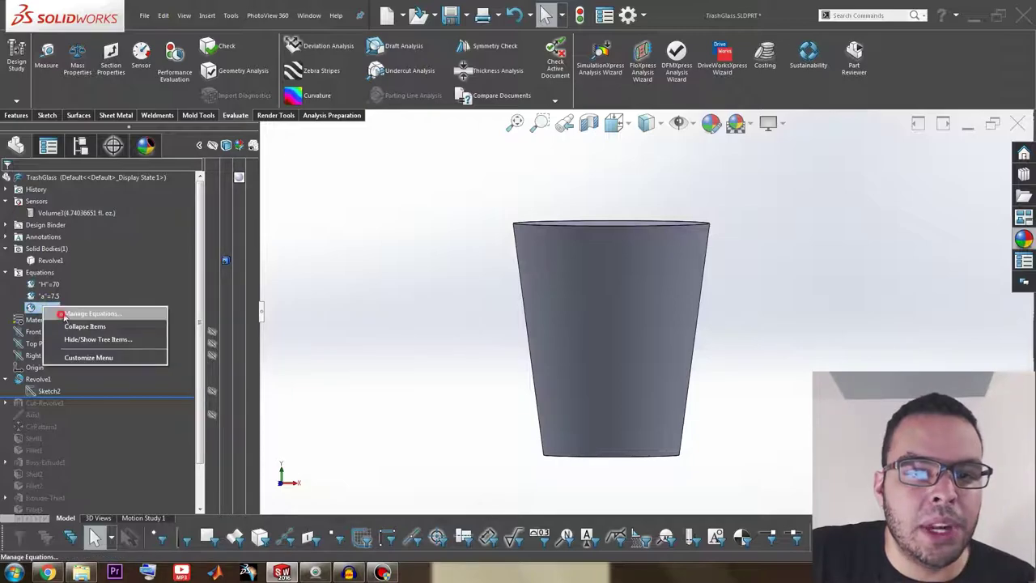
pyautogui.click(65, 315)
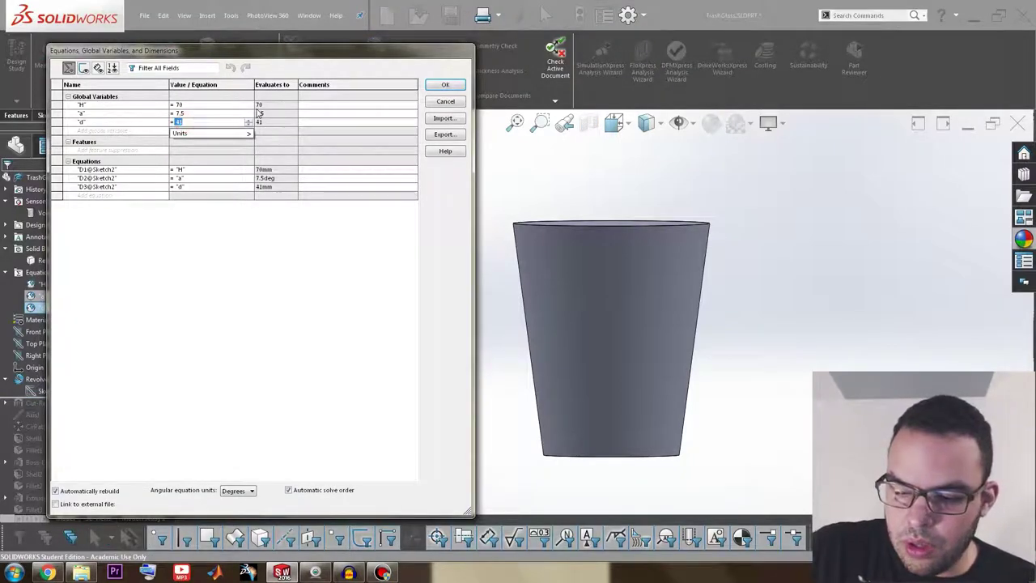
pyautogui.write('=40')
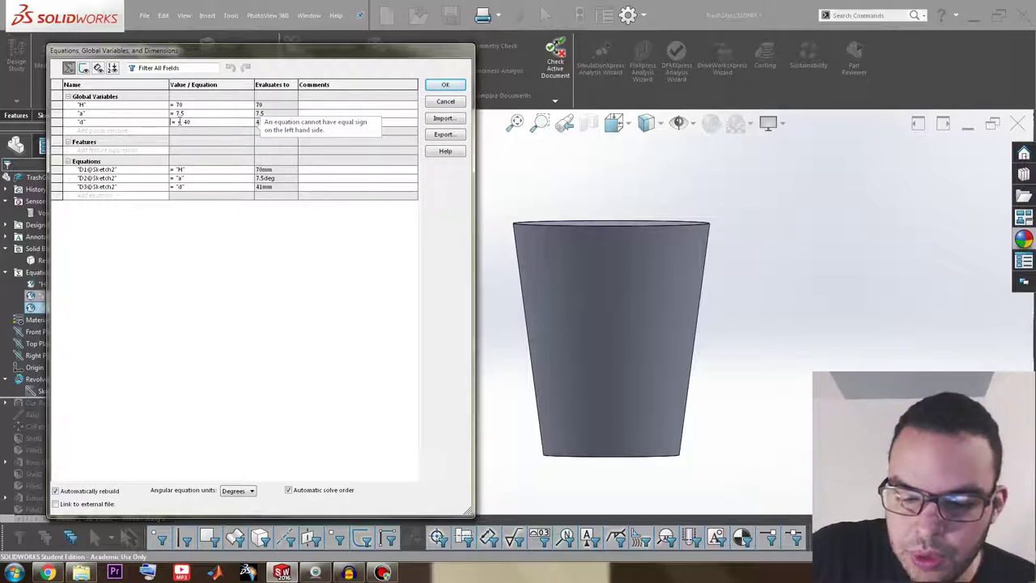
pyautogui.press('BackSpace')
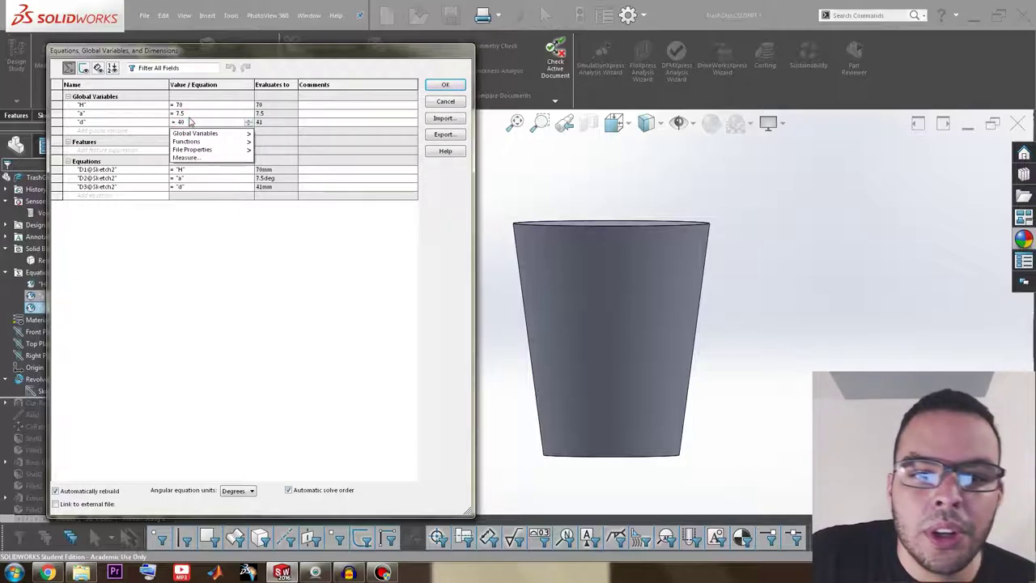
pyautogui.press('Return')
pyautogui.click(445, 85)
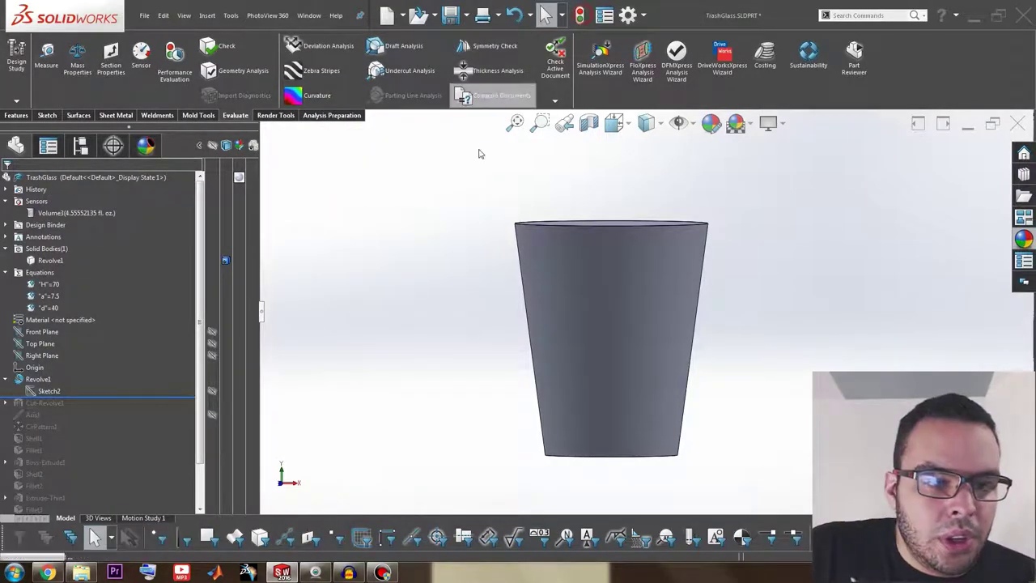
# - Roll all features forward and rebuild so the volume sensor reads 2.97866769 fl. oz
pyautogui.scroll(-2, 116, 398)
pyautogui.moveTo(127, 352); pyautogui.dragTo(130, 503)
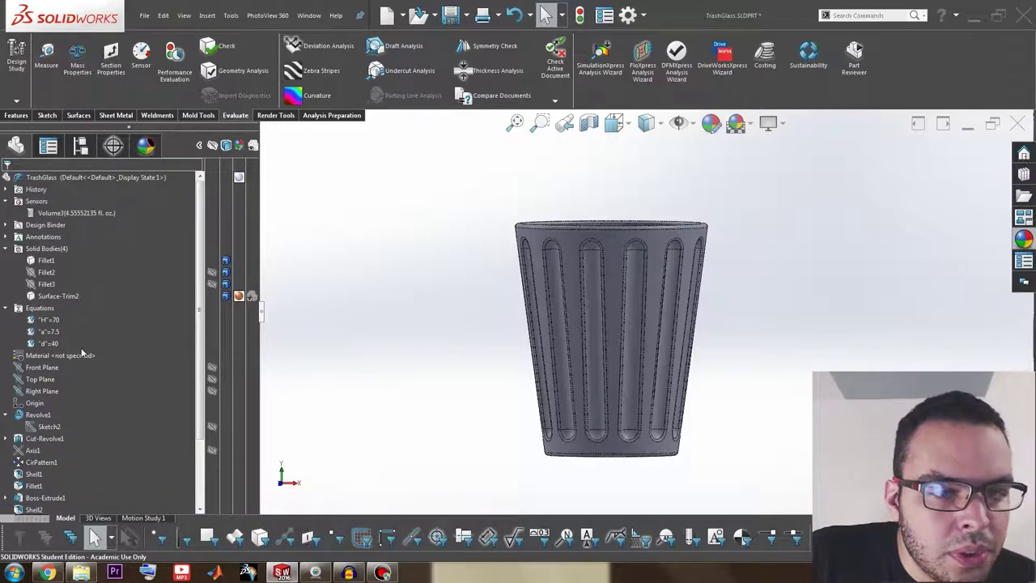
pyautogui.click(78, 213)
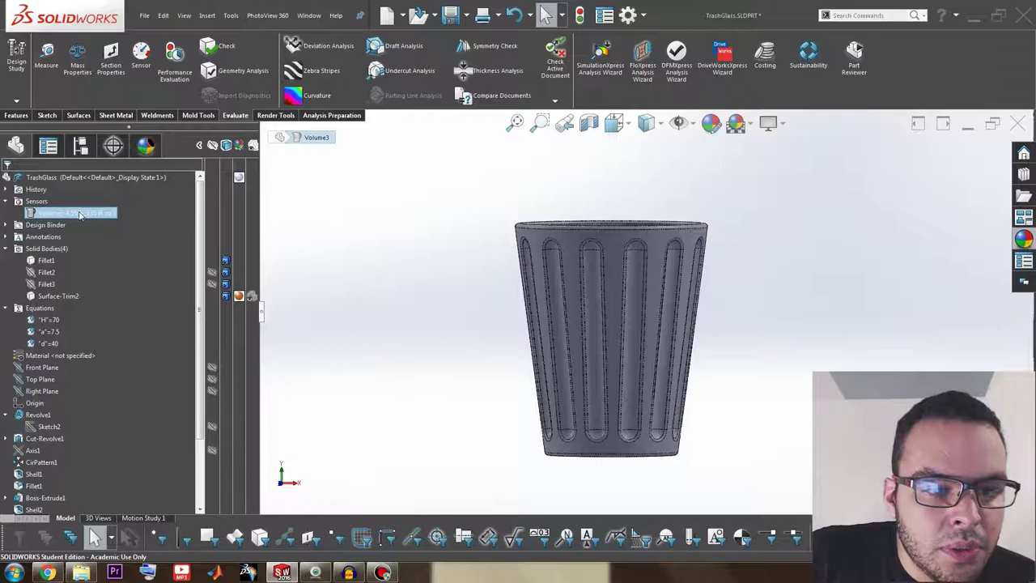
pyautogui.scroll(-3, 73, 395)
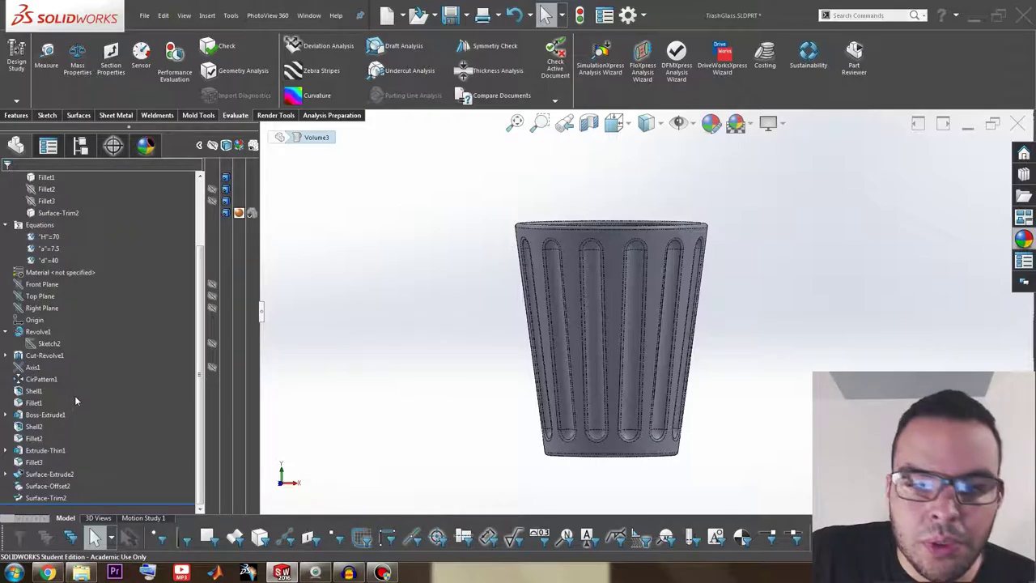
pyautogui.moveTo(439, 343); pyautogui.dragTo(442, 383, button='middle')
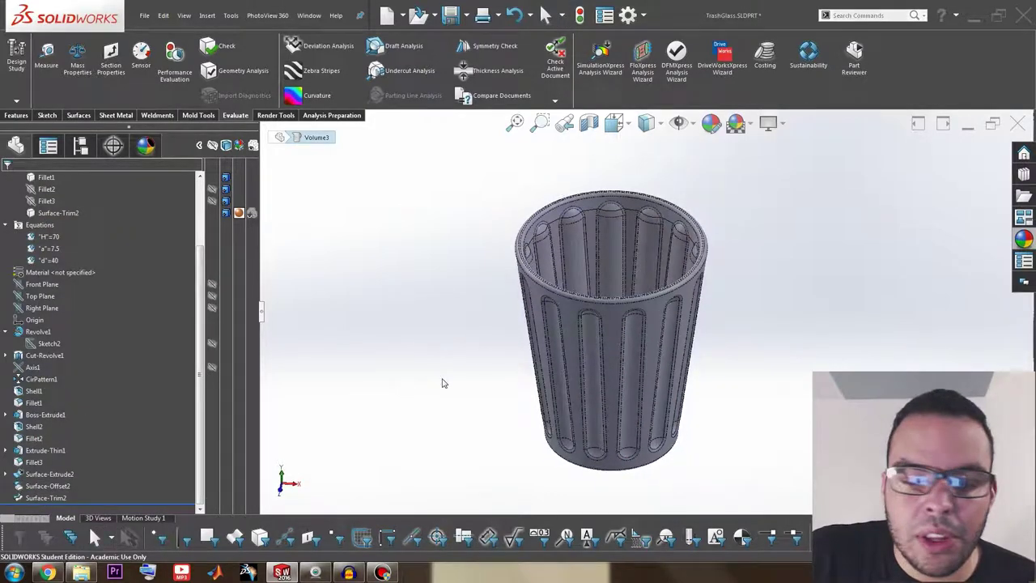
pyautogui.click(606, 239)
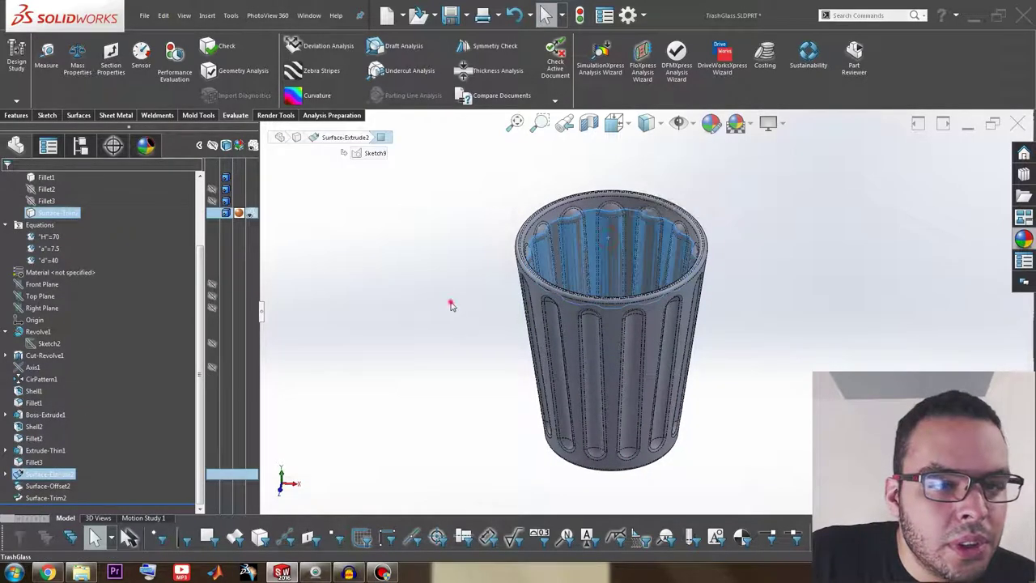
pyautogui.click(579, 14)
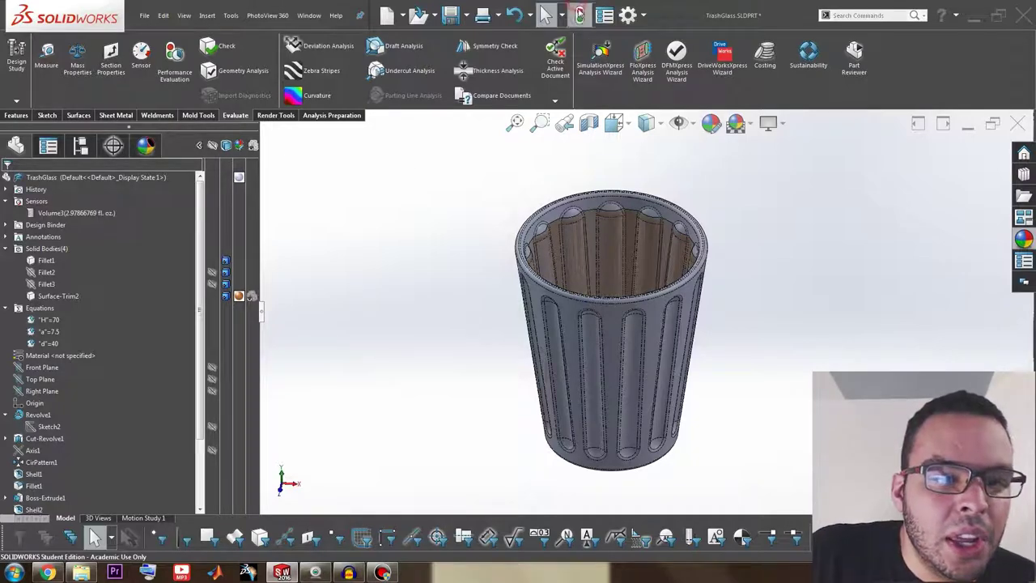
pyautogui.click(68, 214)
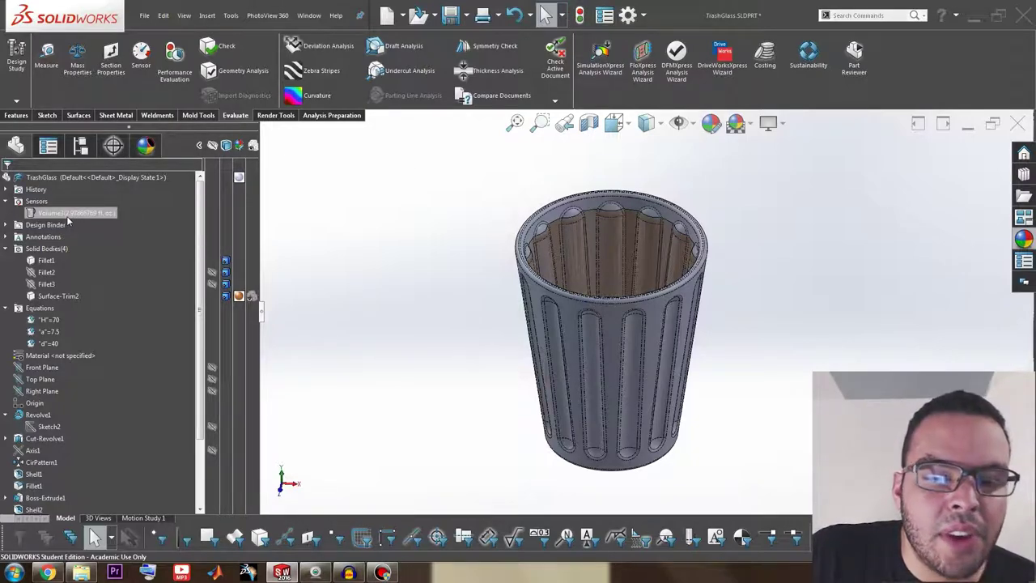
pyautogui.press('Return')
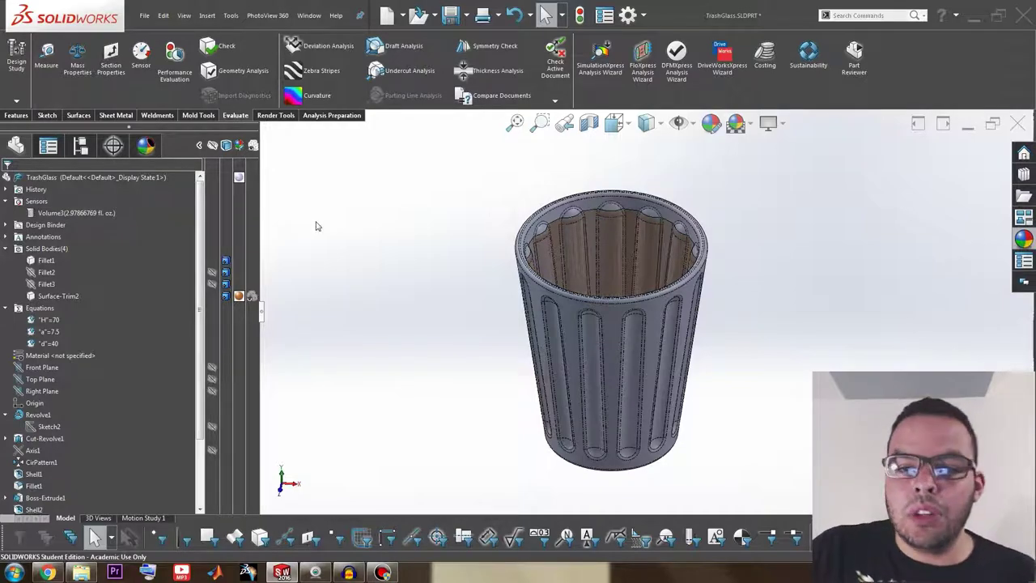
pyautogui.scroll(-5, 646, 289)
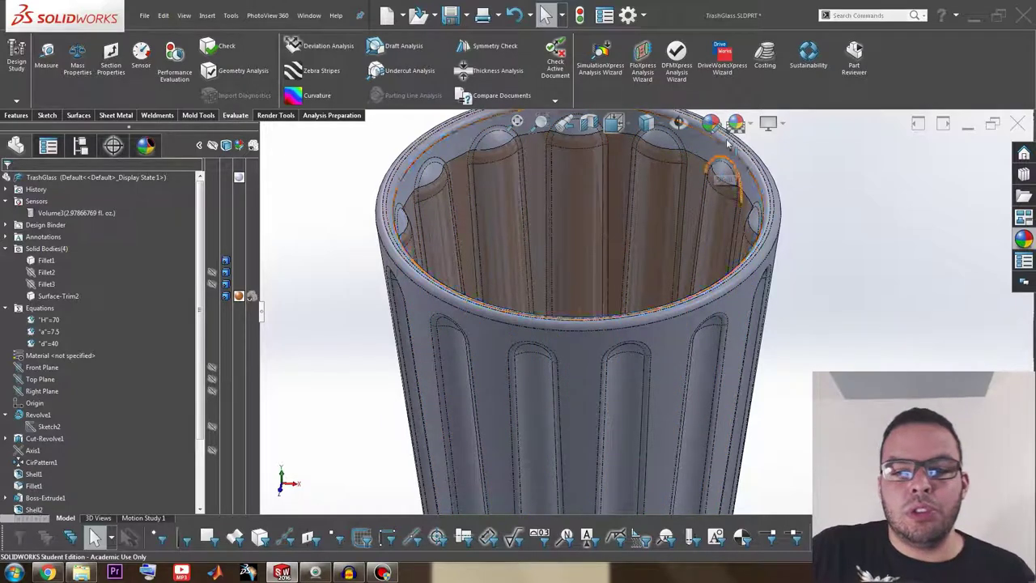
pyautogui.scroll(3, 671, 344)
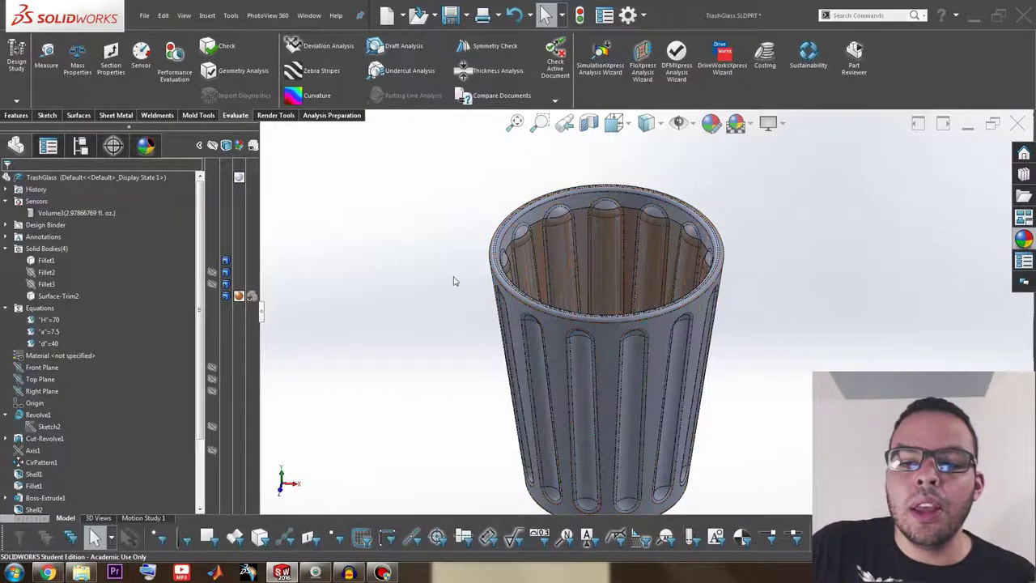
pyautogui.scroll(2, 603, 429)
pyautogui.scroll(-3, 617, 450)
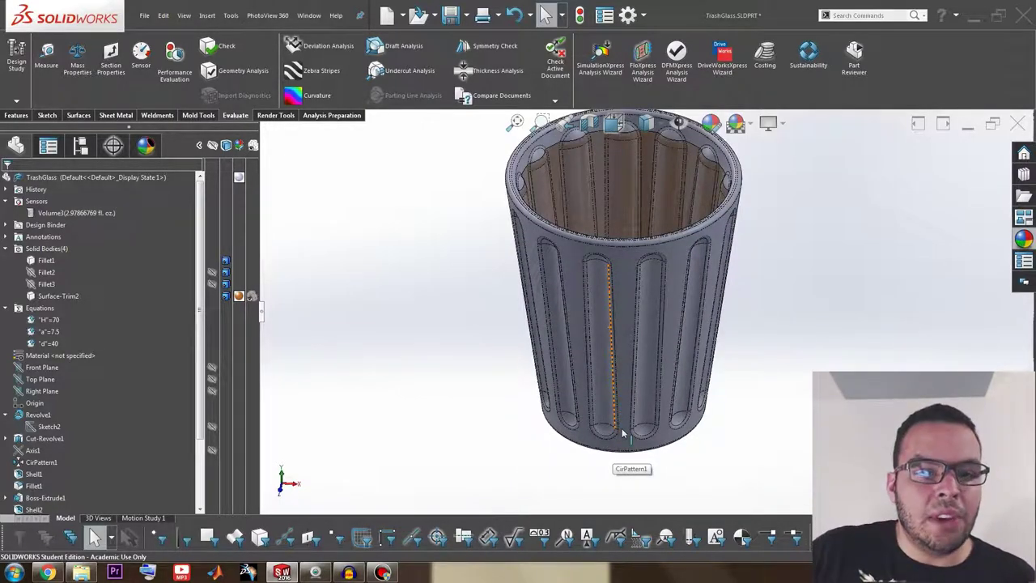
pyautogui.moveTo(597, 427); pyautogui.dragTo(678, 285, button='middle')
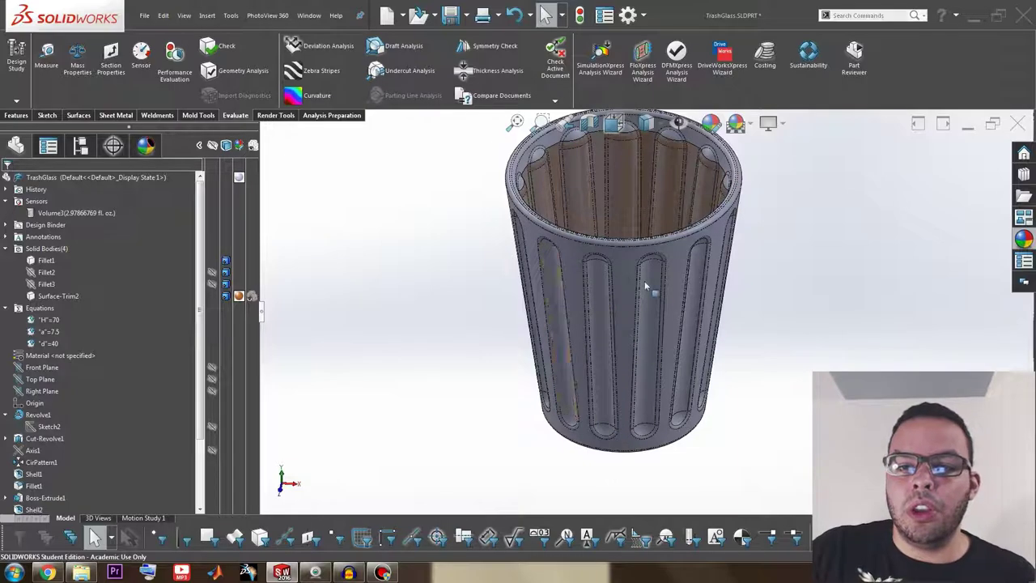
pyautogui.scroll(2, 696, 262)
pyautogui.scroll(-2, 742, 212)
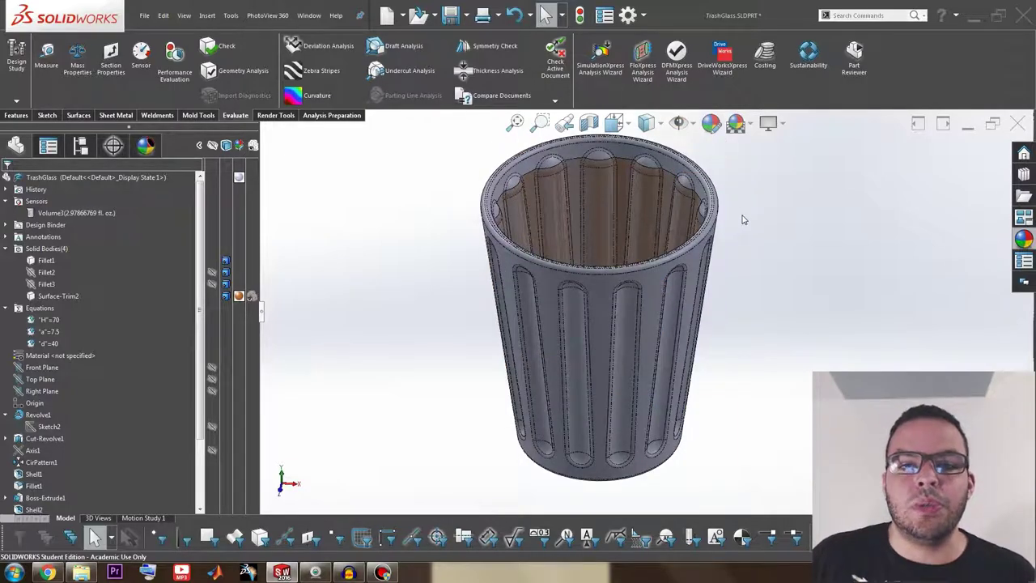